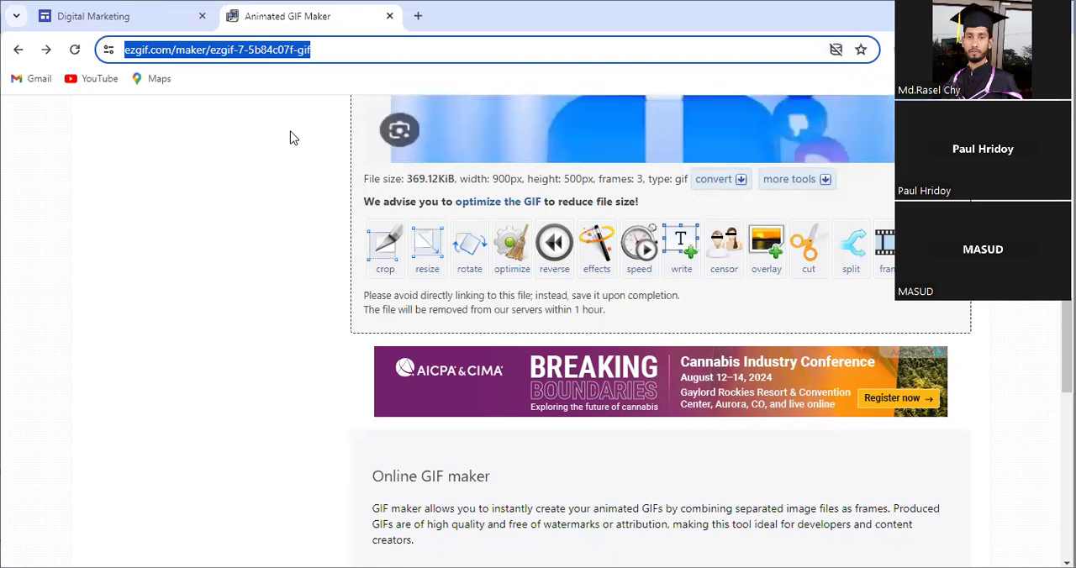
Step: Search Google for "Digital Marketing banner gip"
text(Digital)
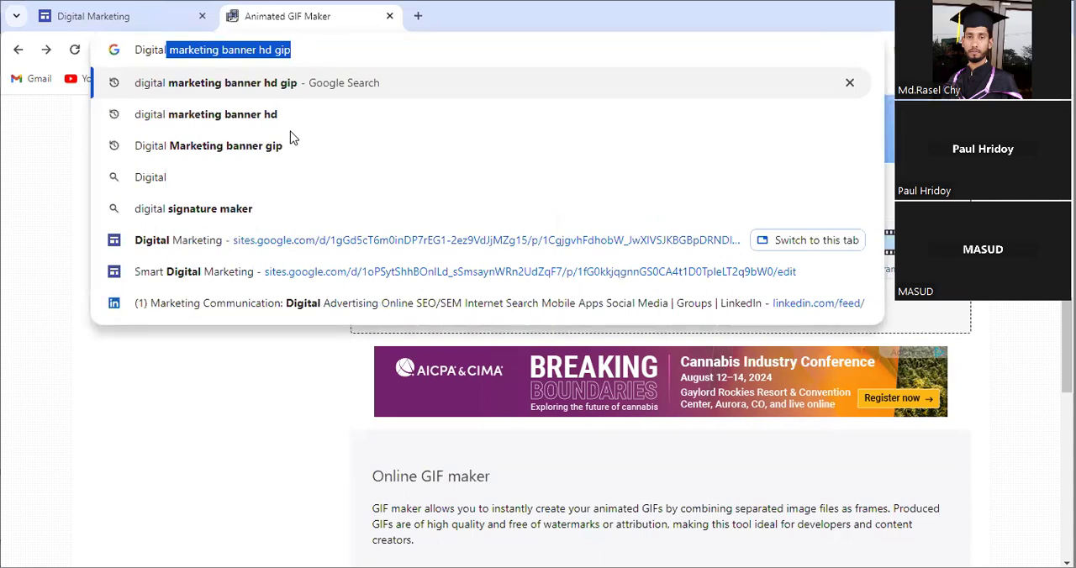
text(mark)
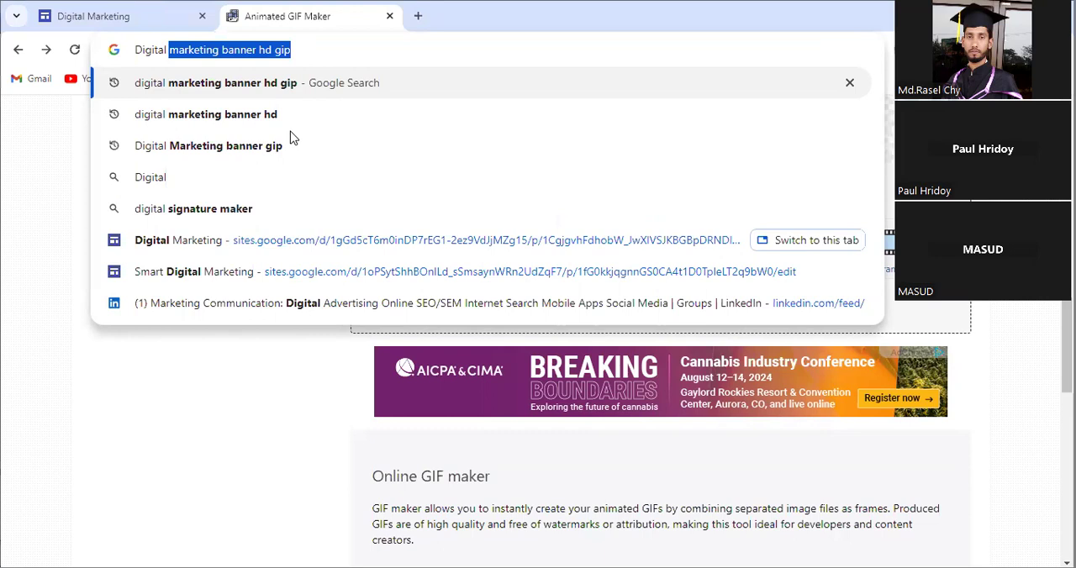
text(eting )
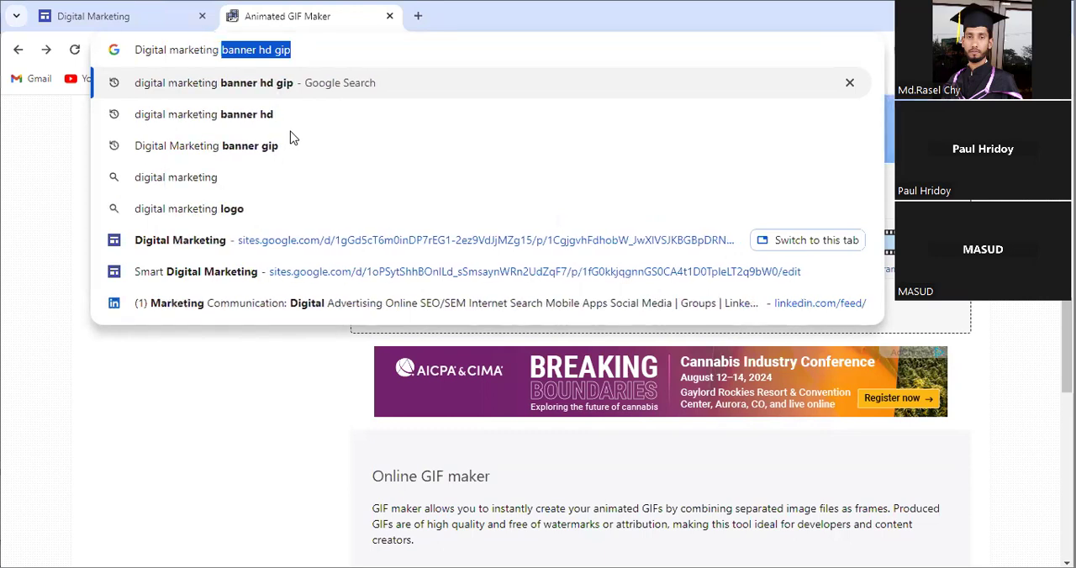
text(banne)
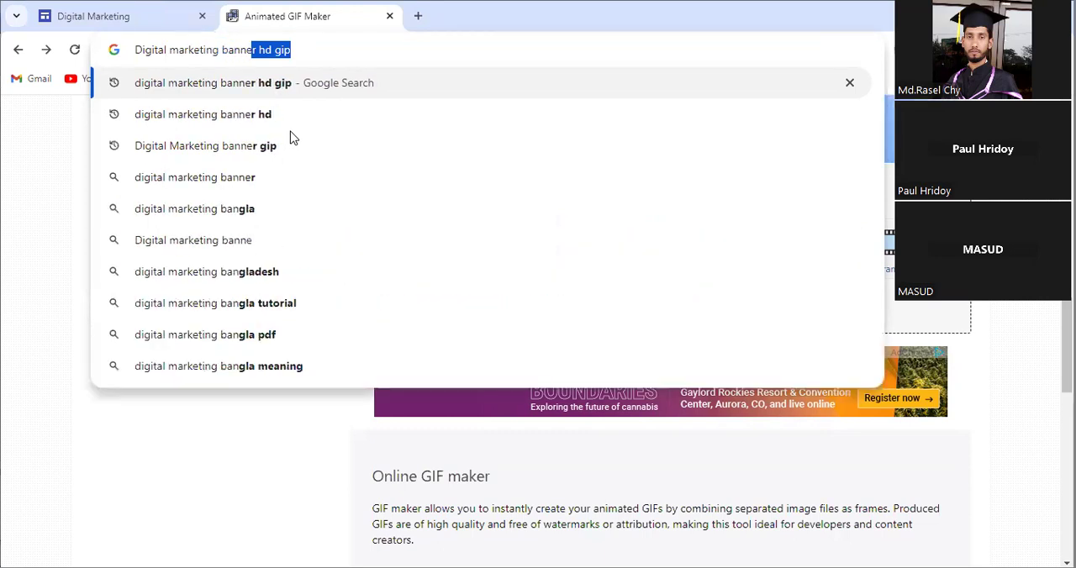
text(r gip)
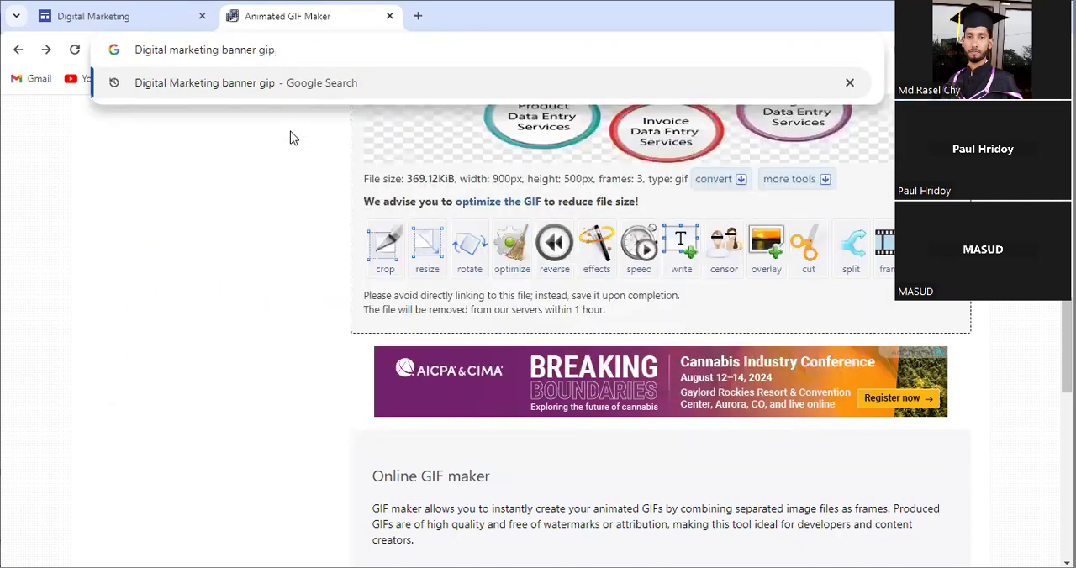
key(Return)
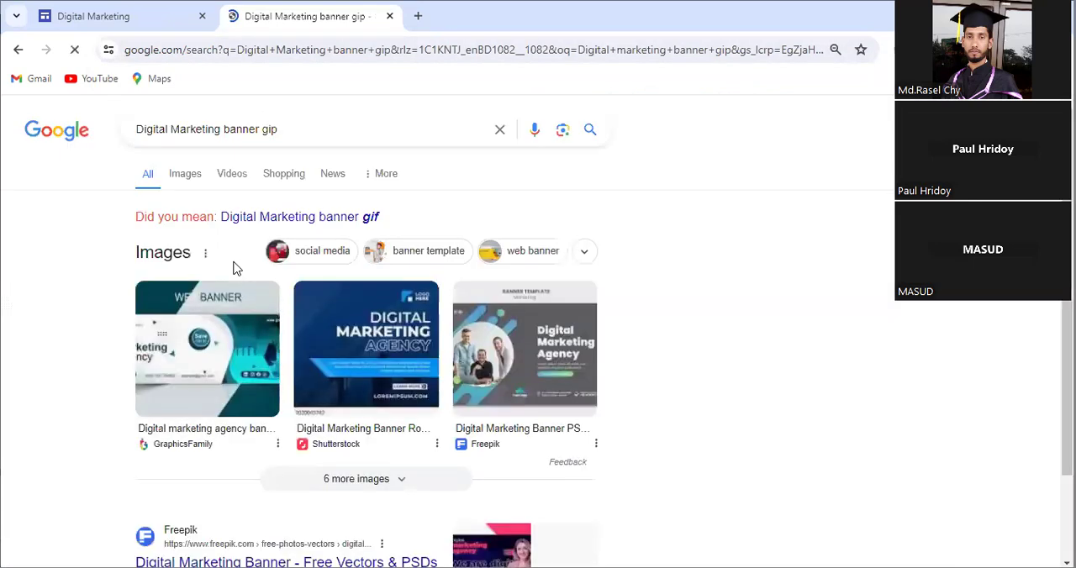
Step: Look through the search results for a suitable digital marketing banner
scroll(370, 323, down, 2)
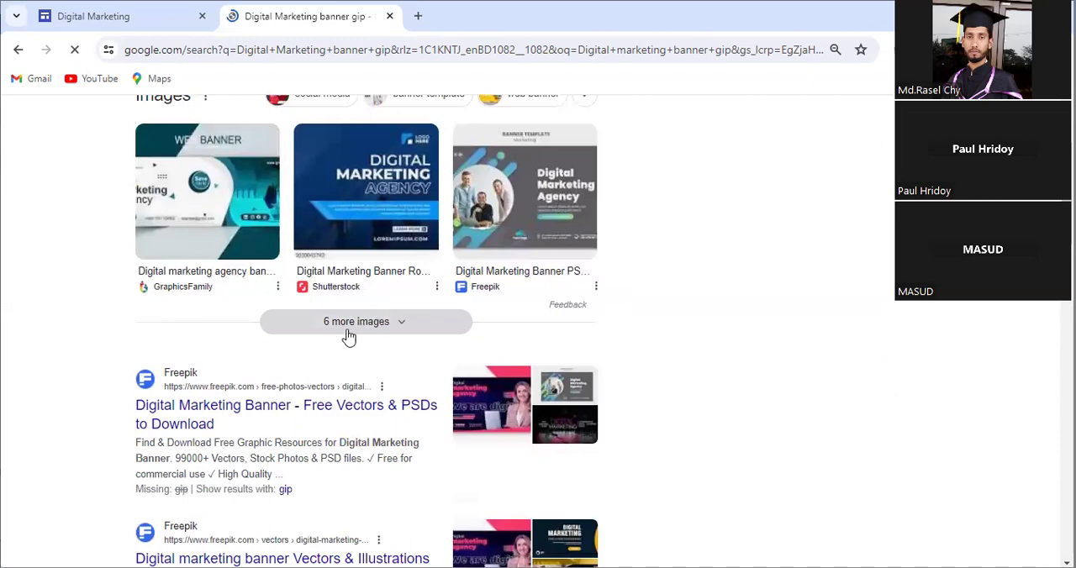
scroll(341, 326, down, 2)
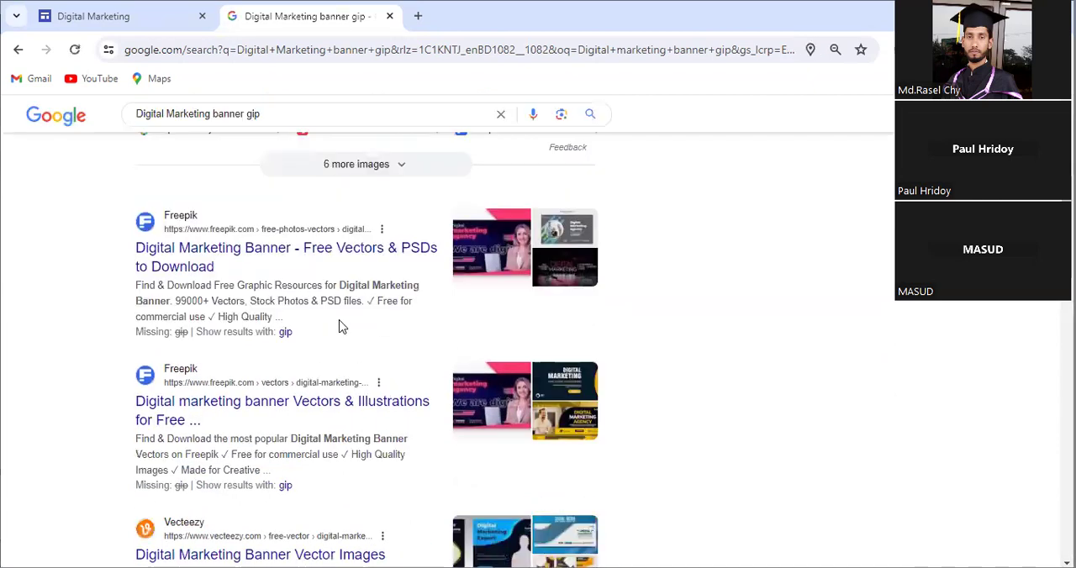
scroll(340, 326, down, 2)
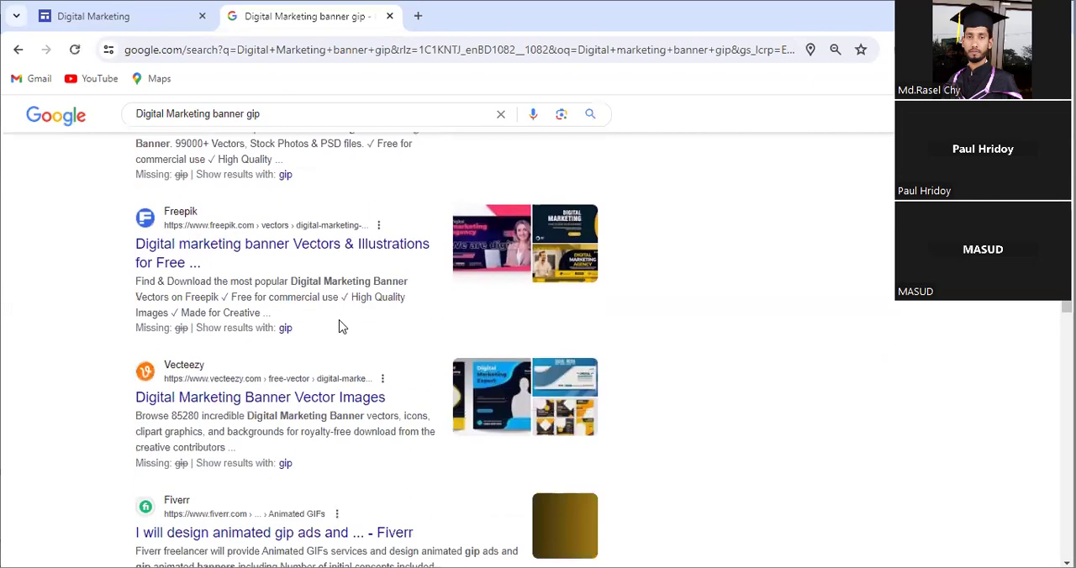
scroll(343, 330, up, 3)
scroll(351, 315, down, 4)
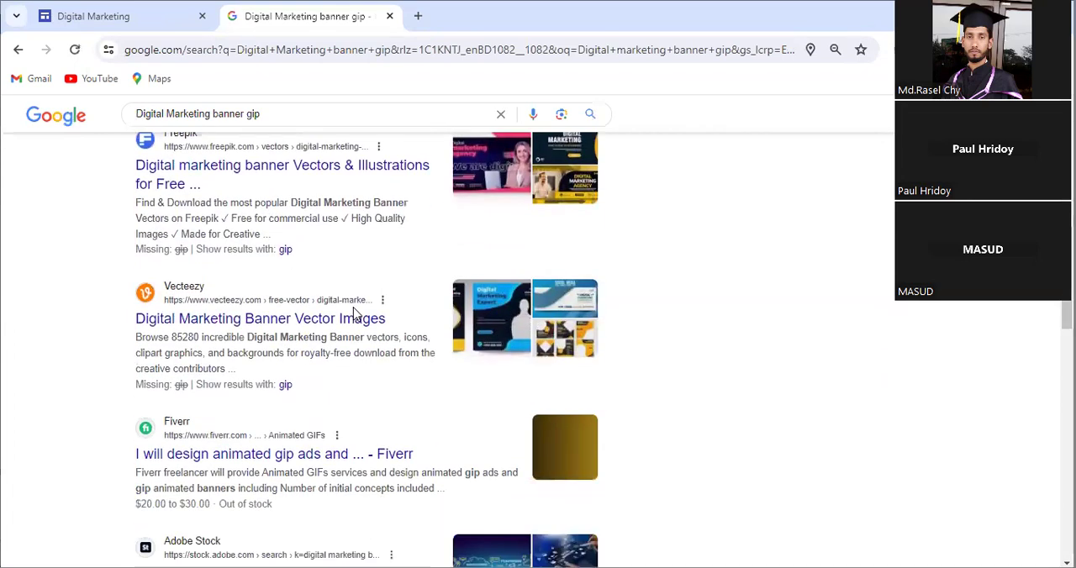
scroll(353, 315, down, 2)
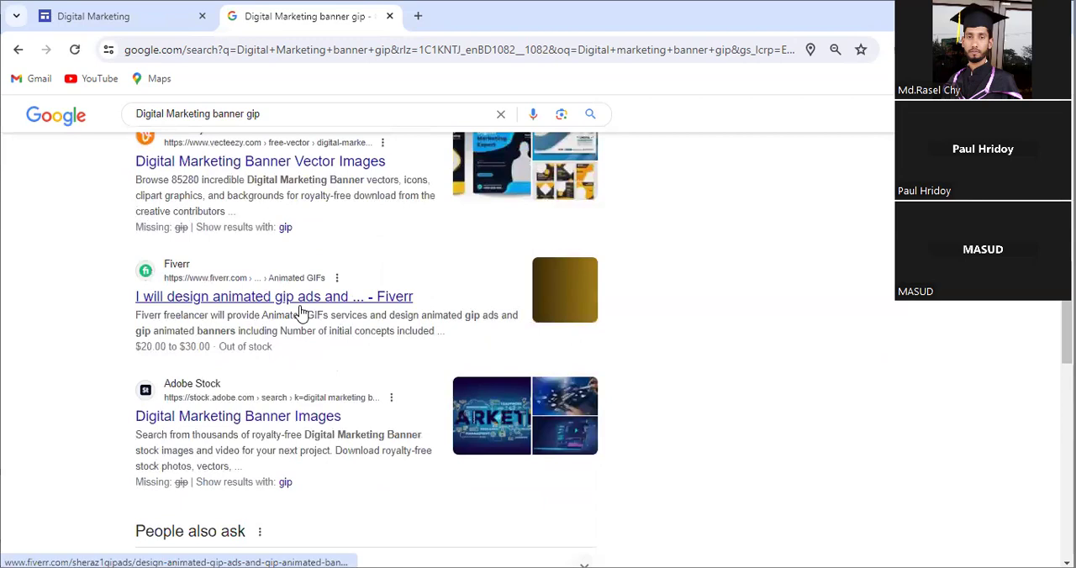
scroll(300, 243, up, 4)
scroll(308, 302, up, 5)
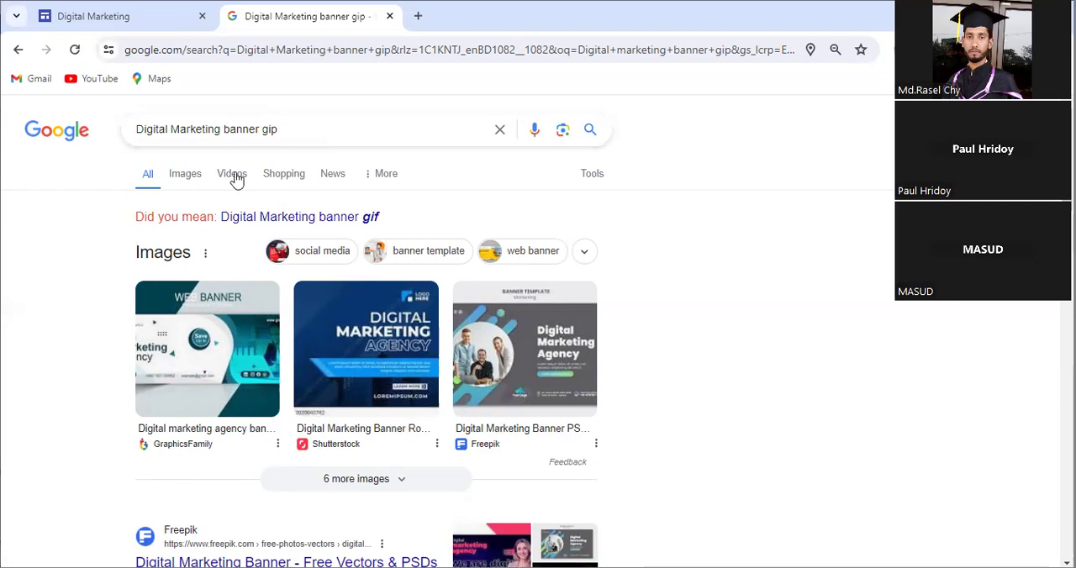
Step: Switch to the Digital Marketing site in Google Sites and replace the header's placeholder page title with "Digital Marketing"
click(152, 24)
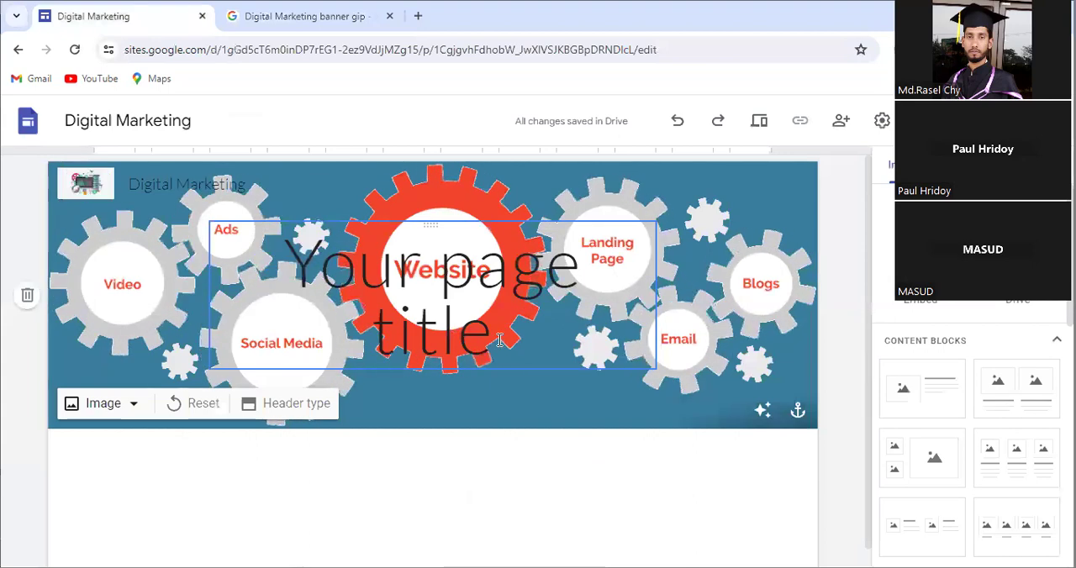
drag(500, 340, 298, 261)
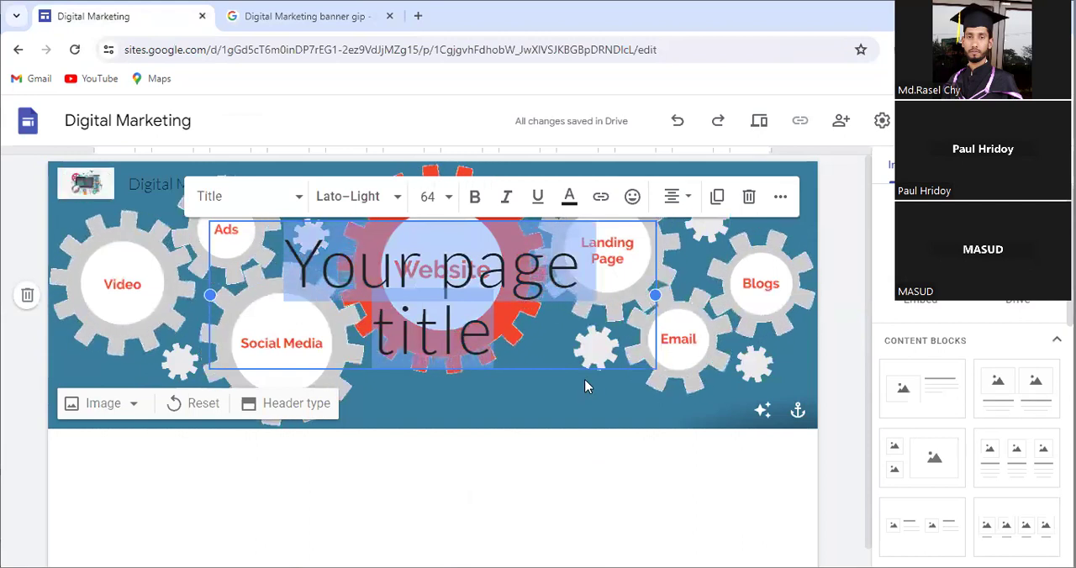
text(Di)
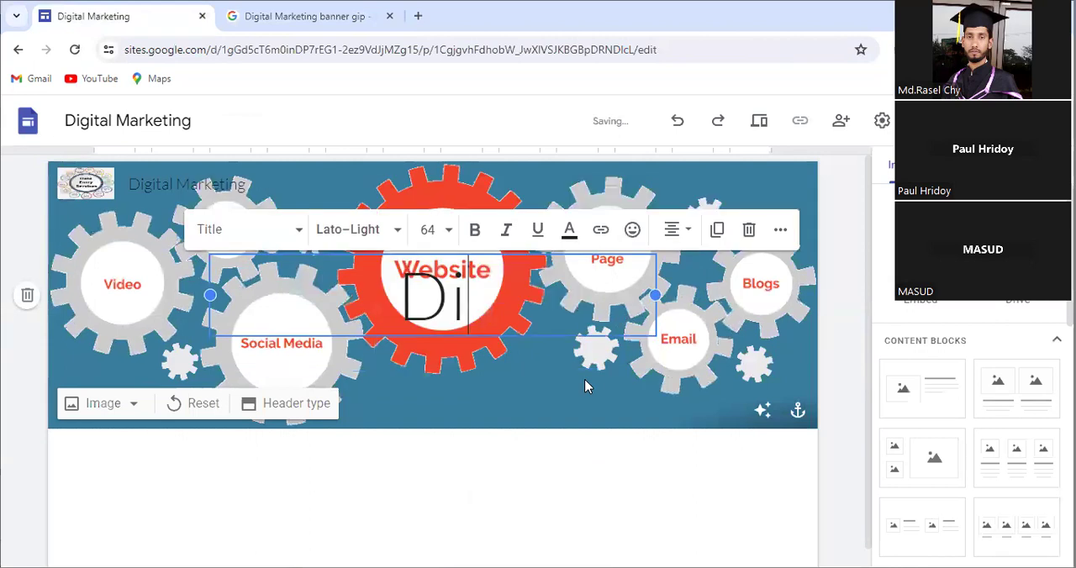
text(git)
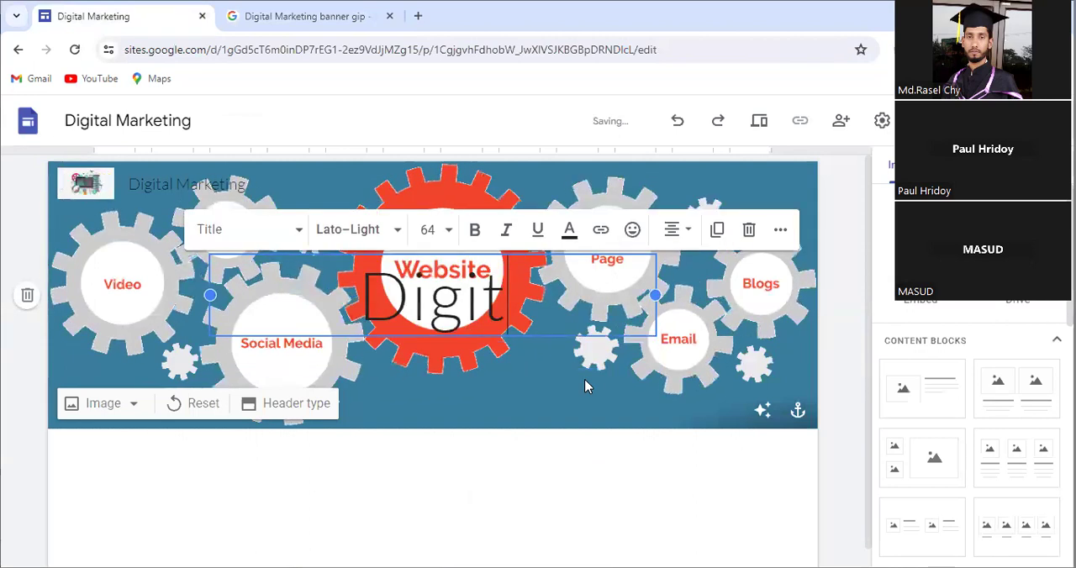
text(al Mar)
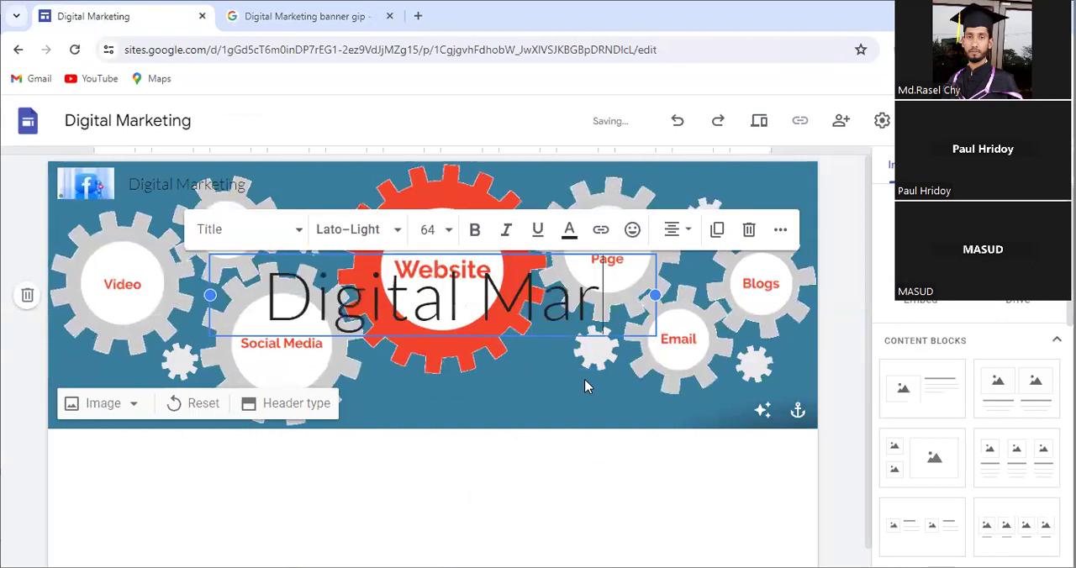
text(keting)
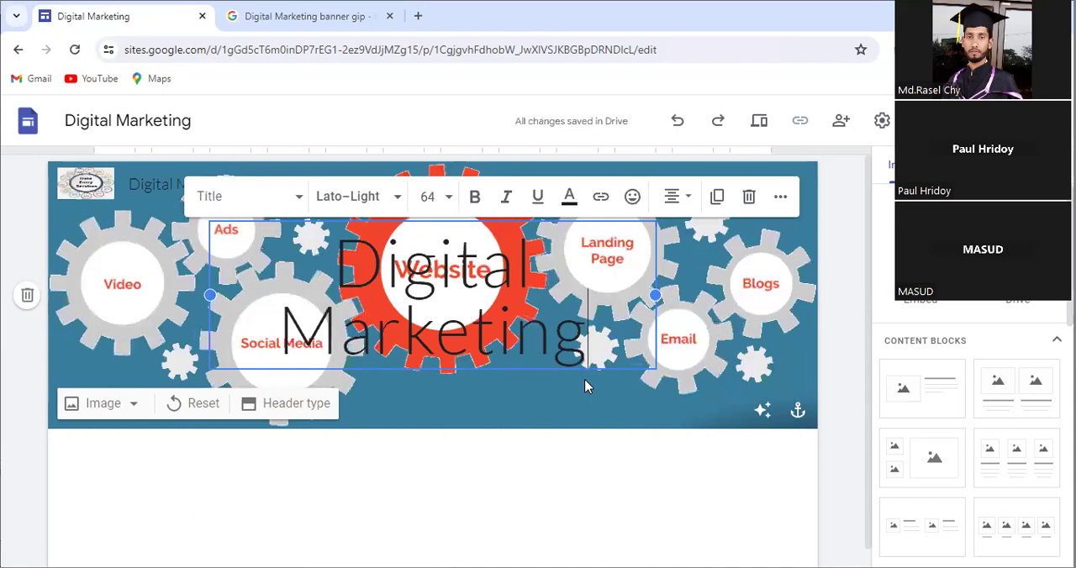
Step: Replace the header's page title text with "Muhammad IT Institute"
key(ctrl+a)
text(D)
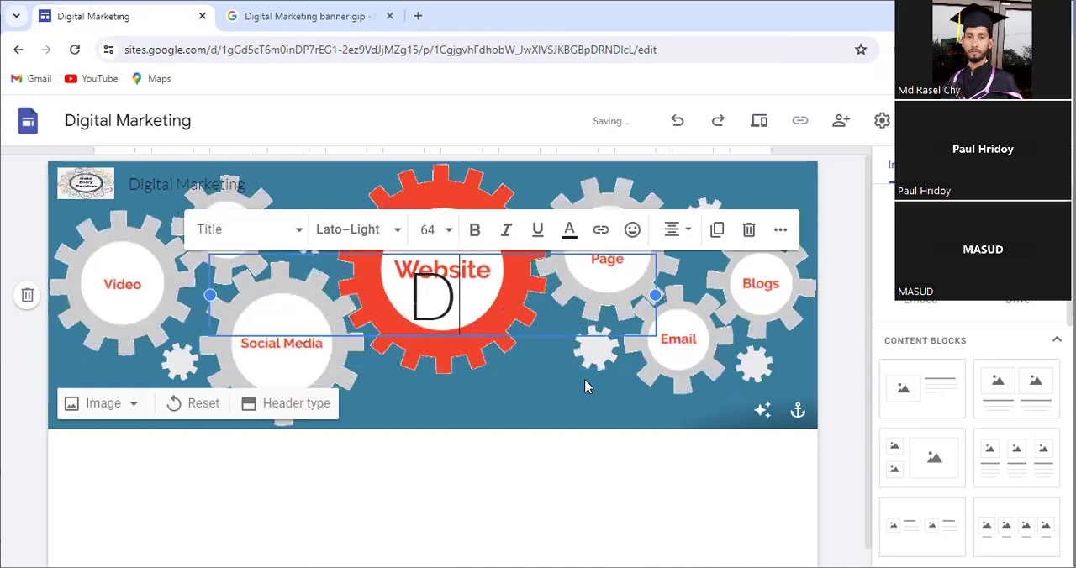
key(BackSpace)
text(Mu)
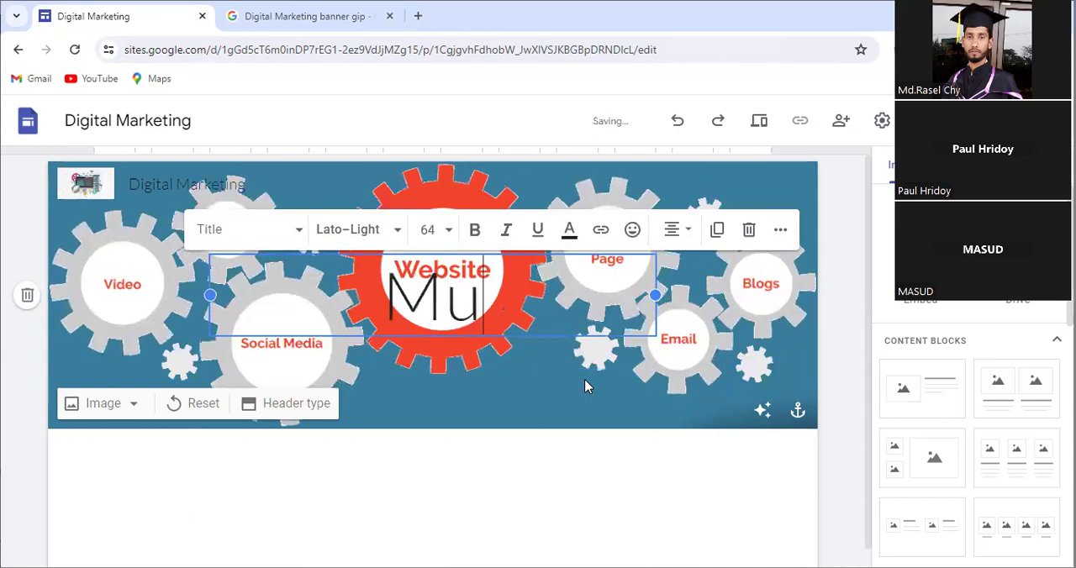
text(hammad)
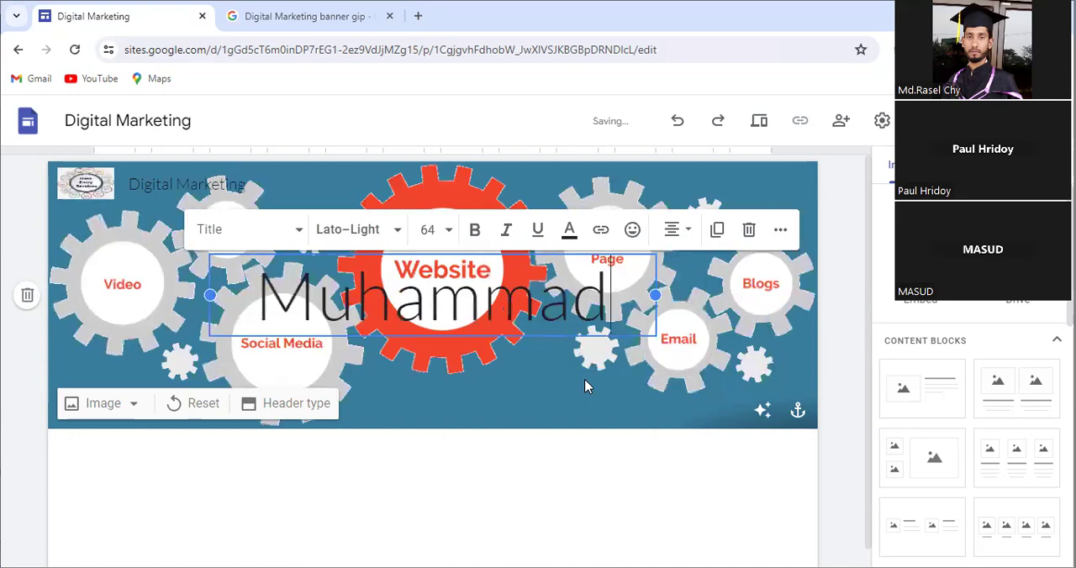
text( I)
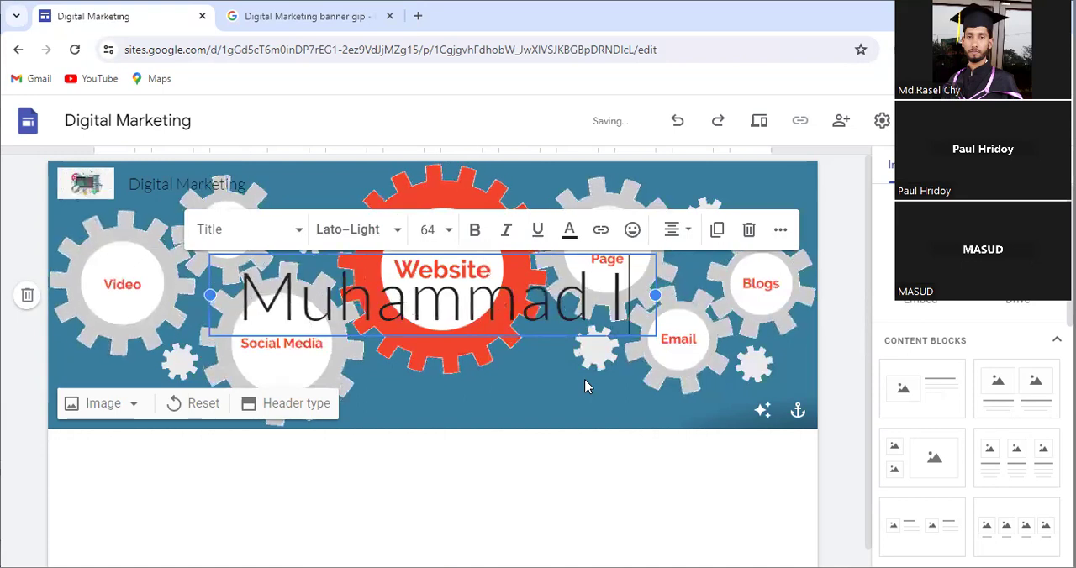
text(T In)
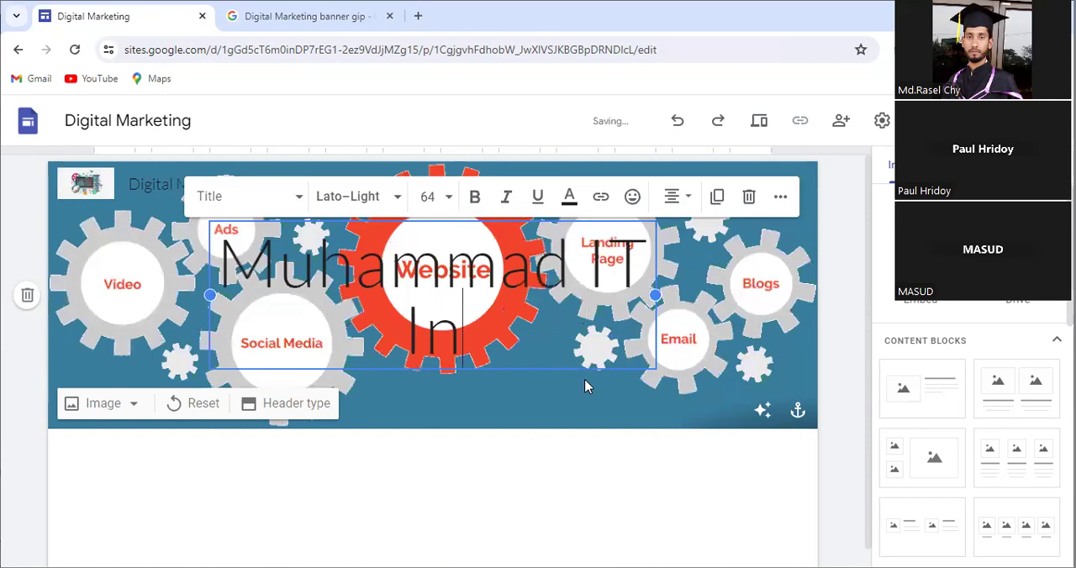
text(stitu)
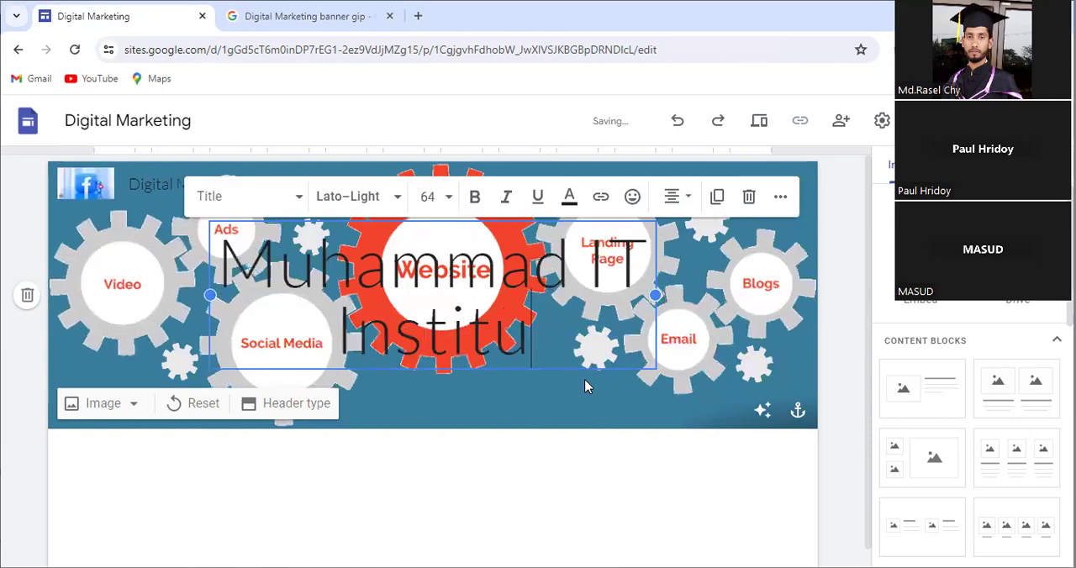
text(ne)
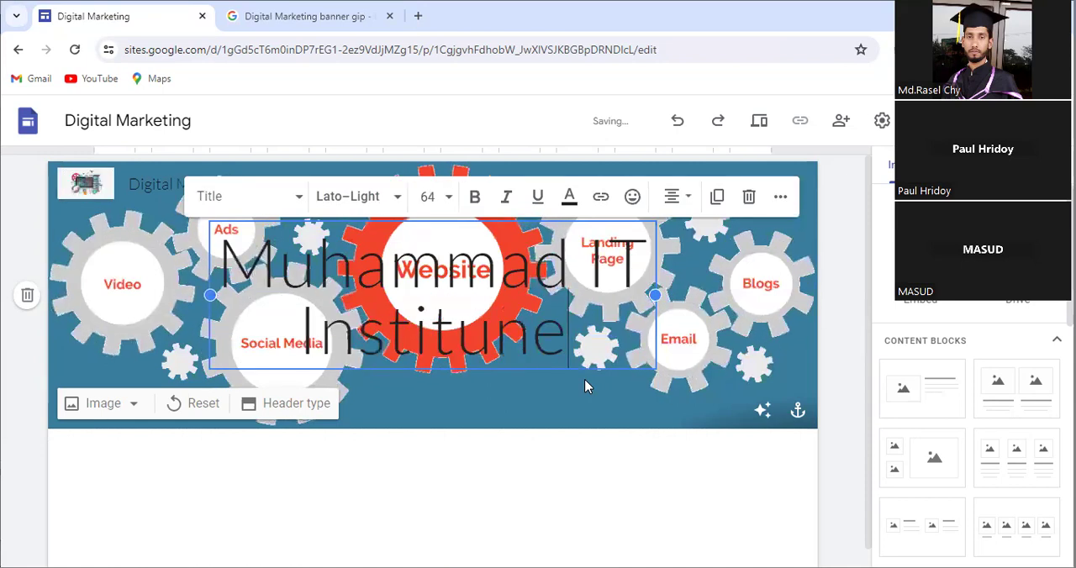
key(BackSpace)
key(BackSpace)
text(te)
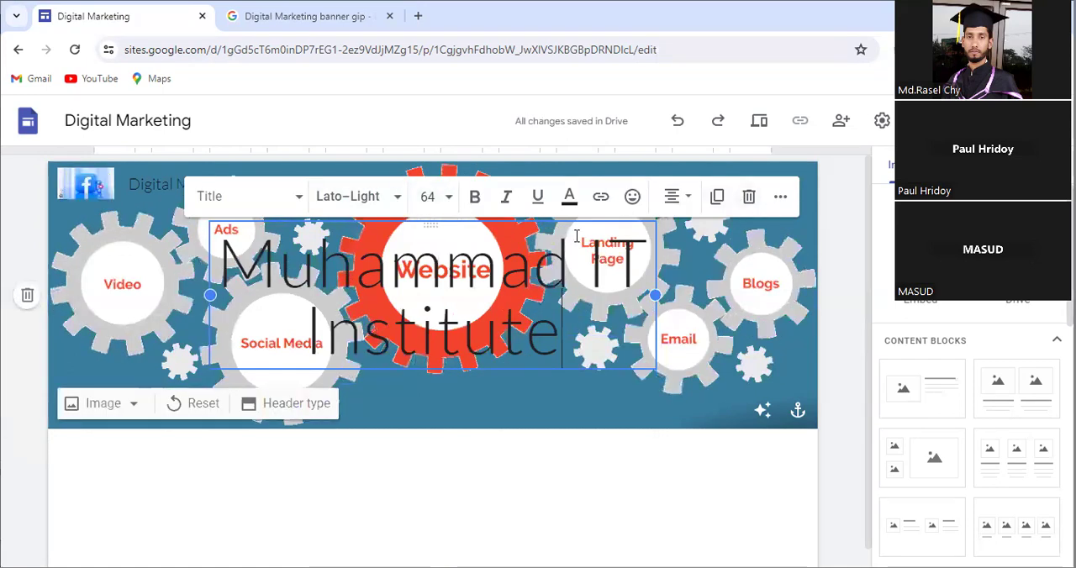
Step: Try the Heading text style on the whole header title, and set it back to the Title style
click(299, 200)
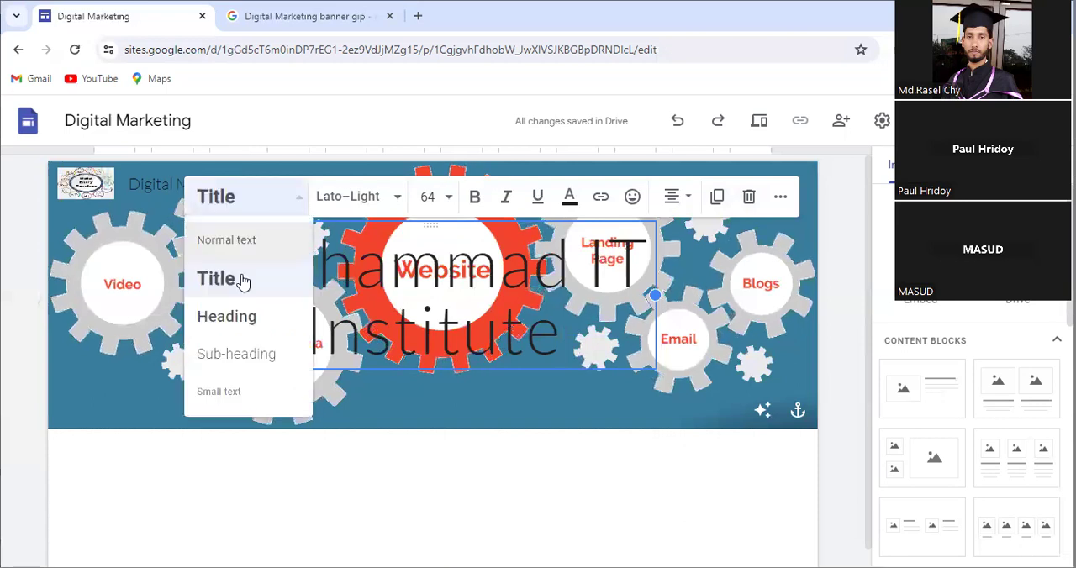
click(592, 353)
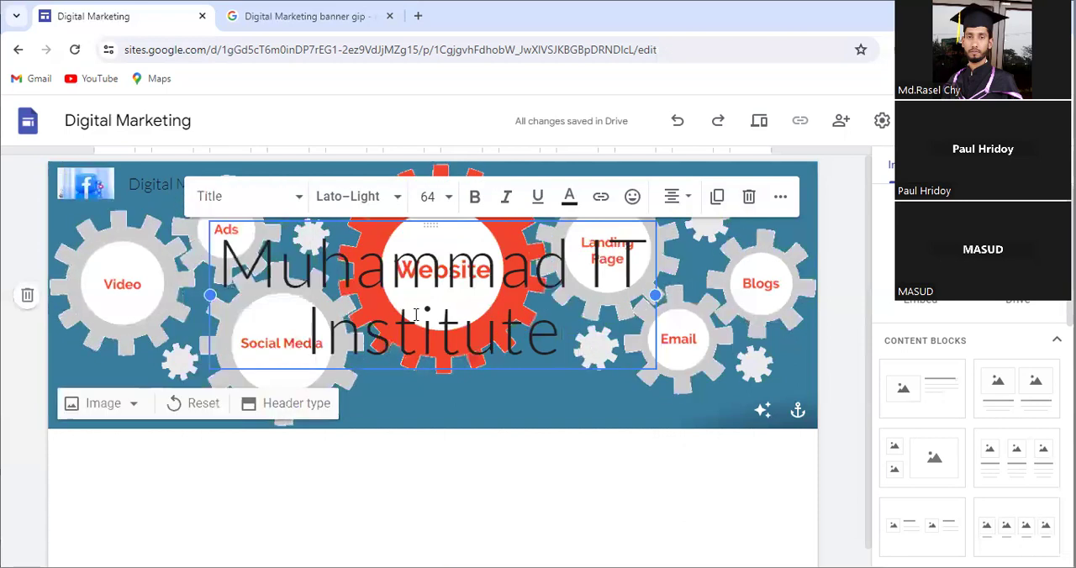
key(ctrl+a)
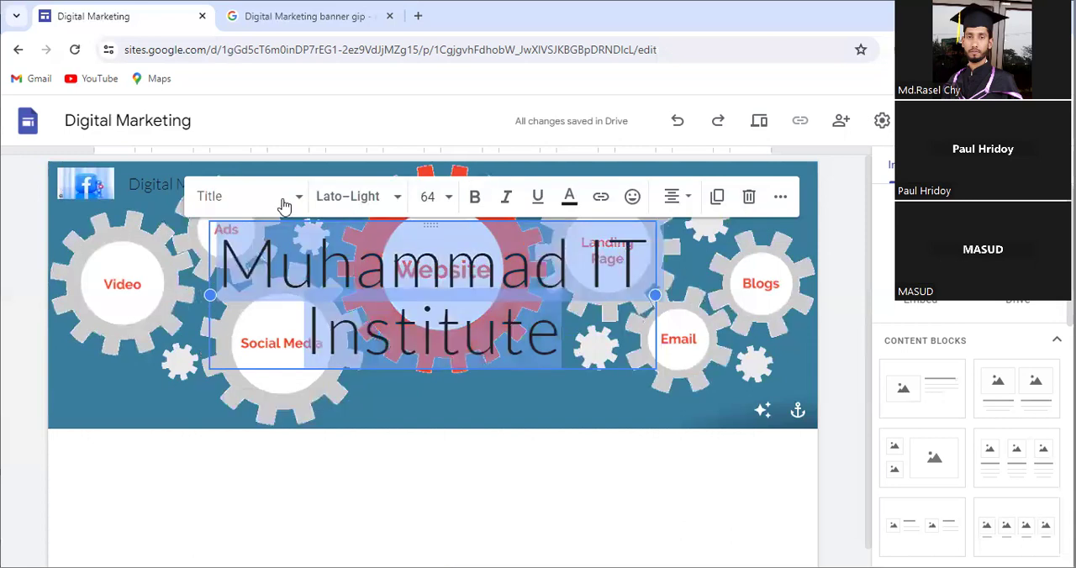
click(299, 199)
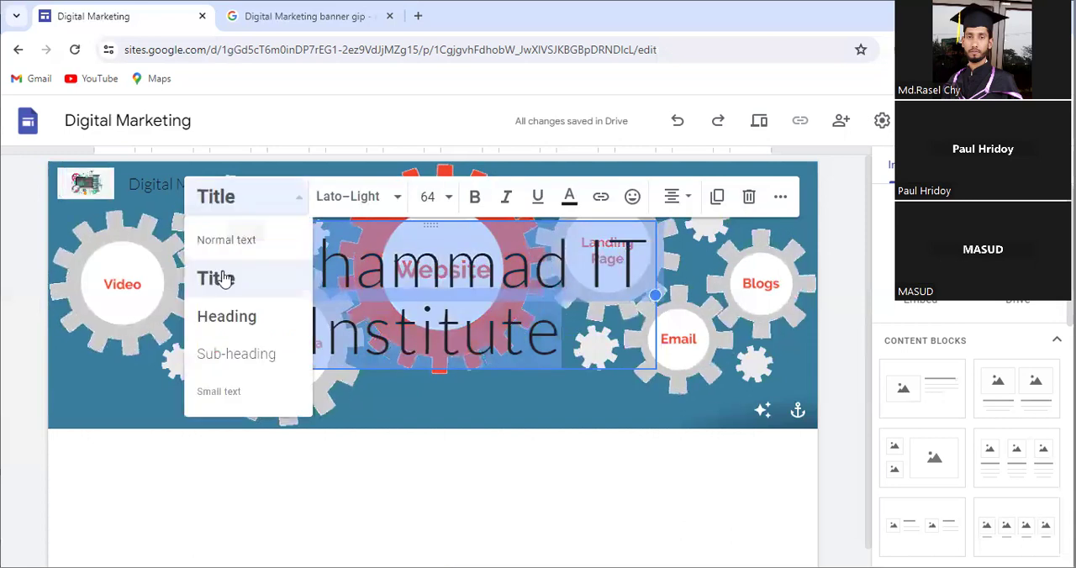
click(235, 326)
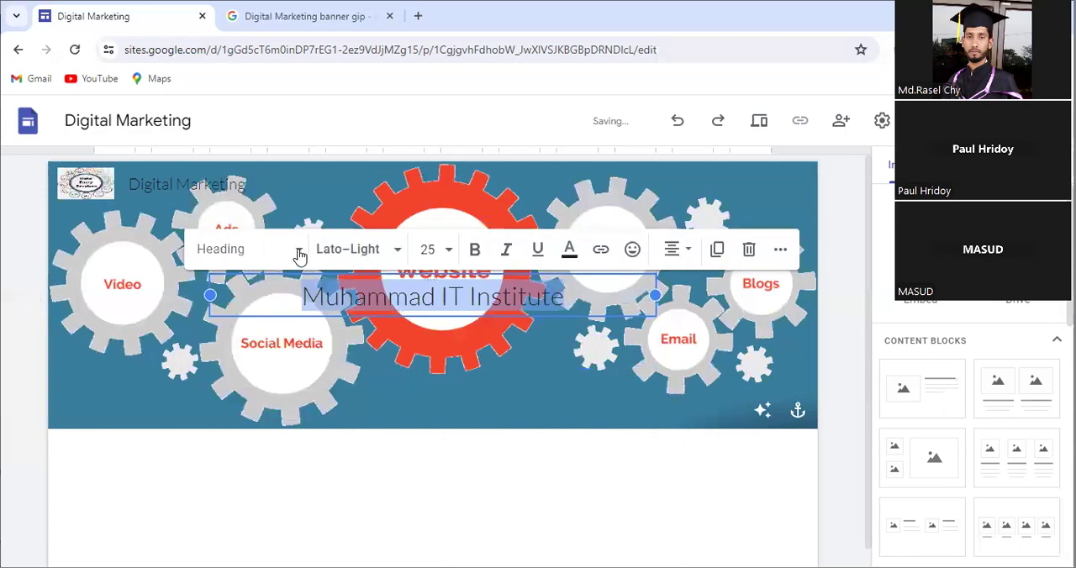
click(271, 264)
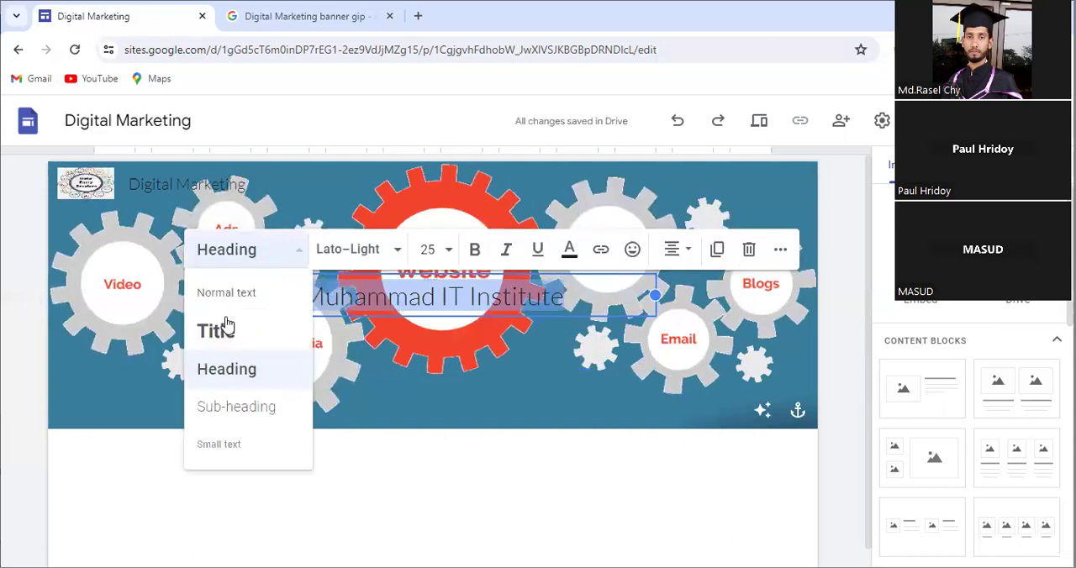
click(225, 332)
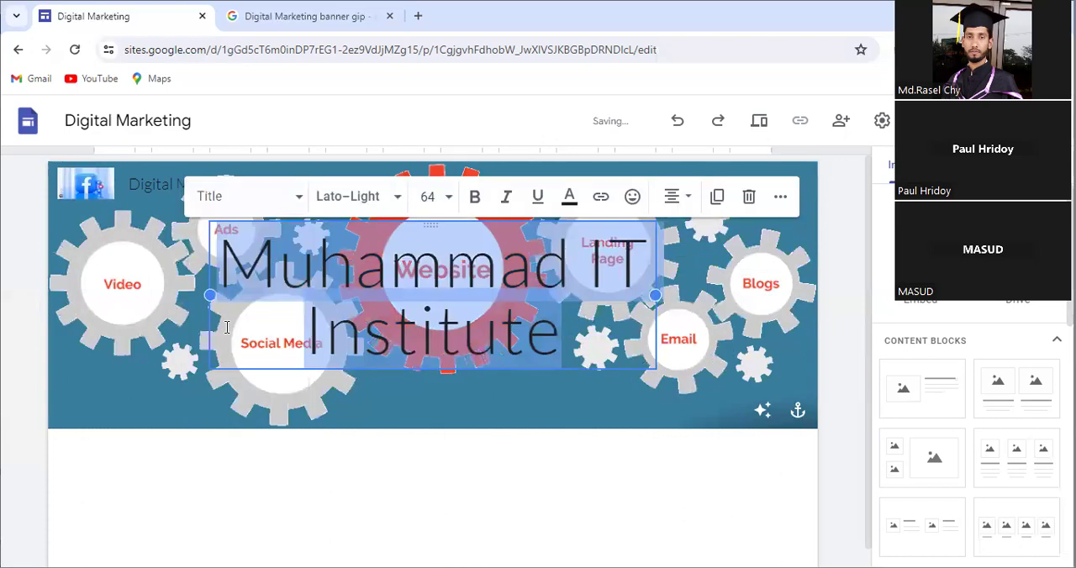
Step: Try the Montserrat Extra Bold font on the selected header title
click(398, 203)
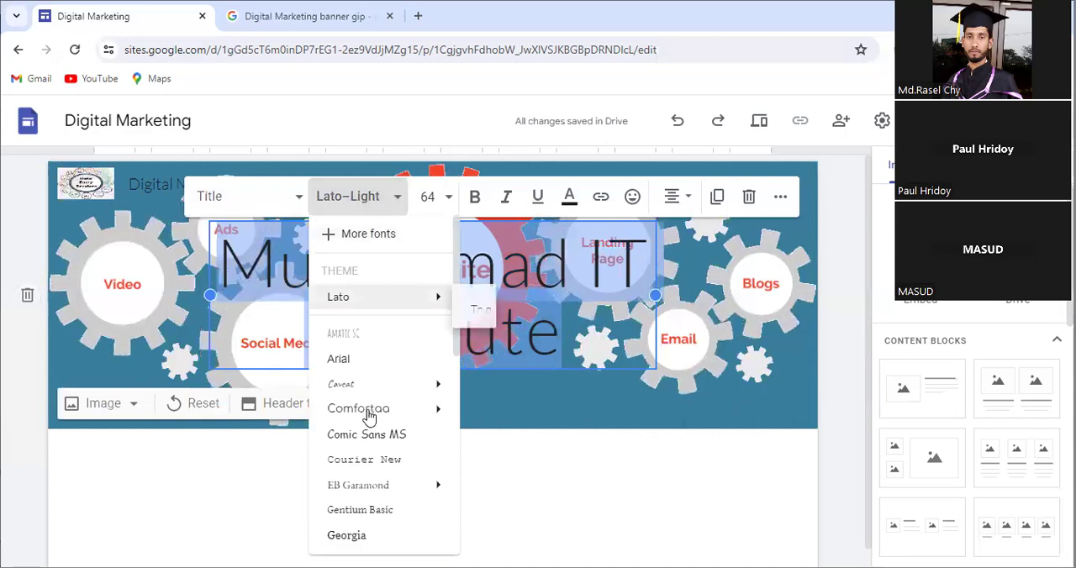
scroll(377, 395, down, 1)
scroll(377, 394, down, 2)
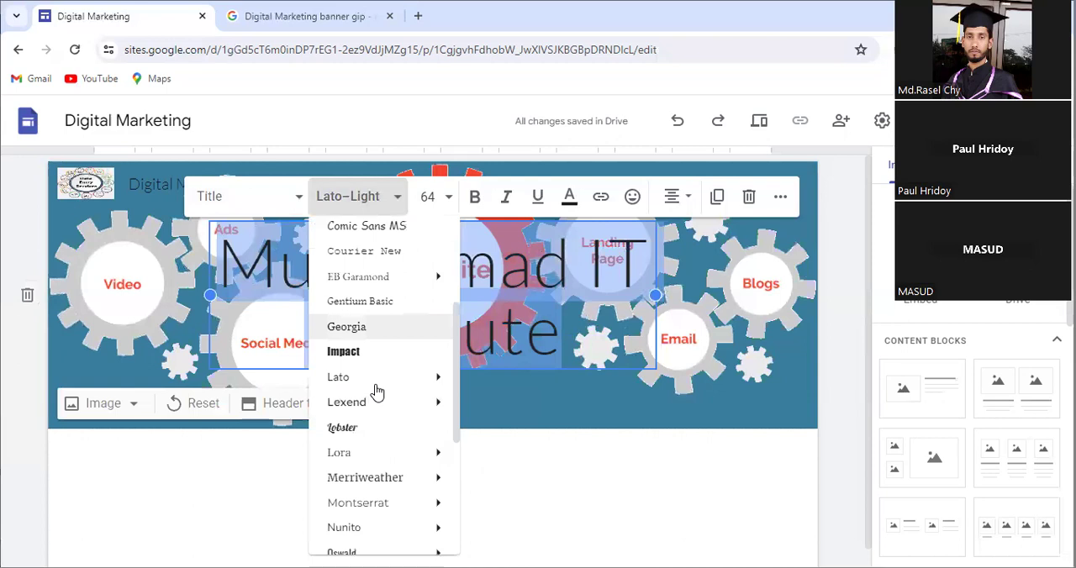
scroll(377, 389, down, 1)
mouse_move(421, 396)
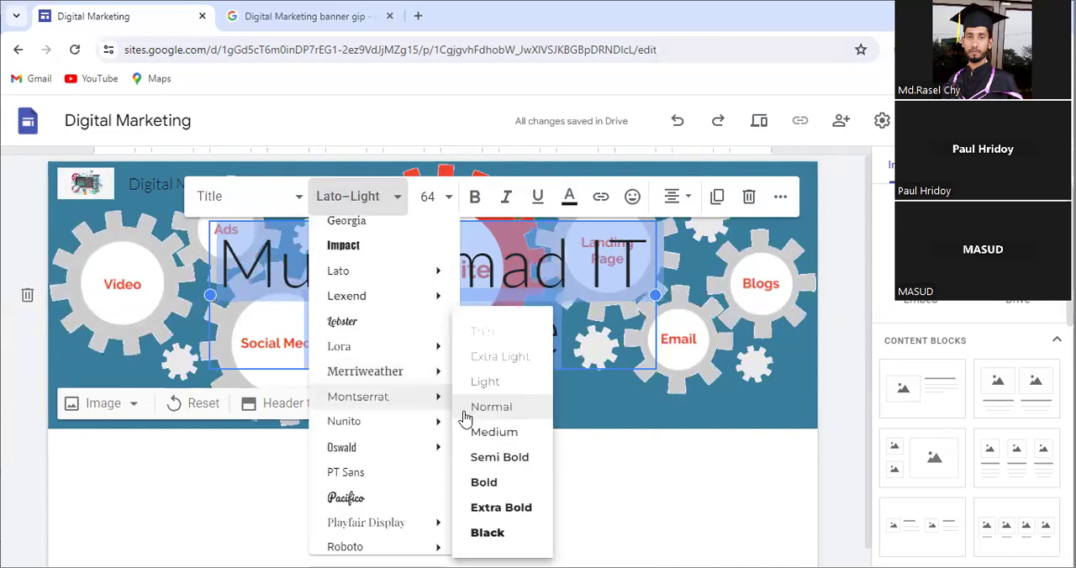
click(480, 507)
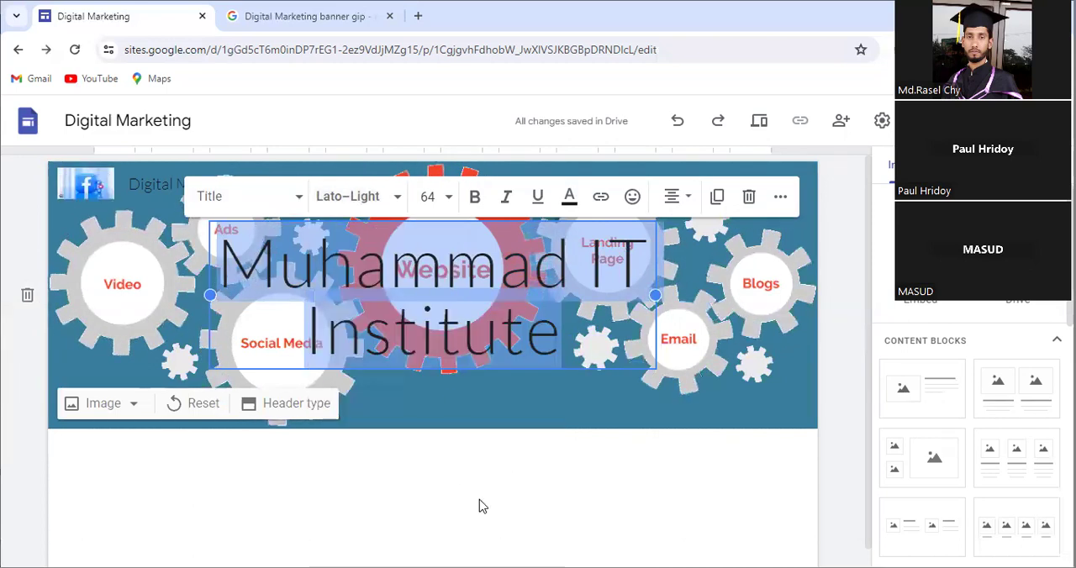
Step: Try the Comfortaa Bold font on the selected header title
click(395, 206)
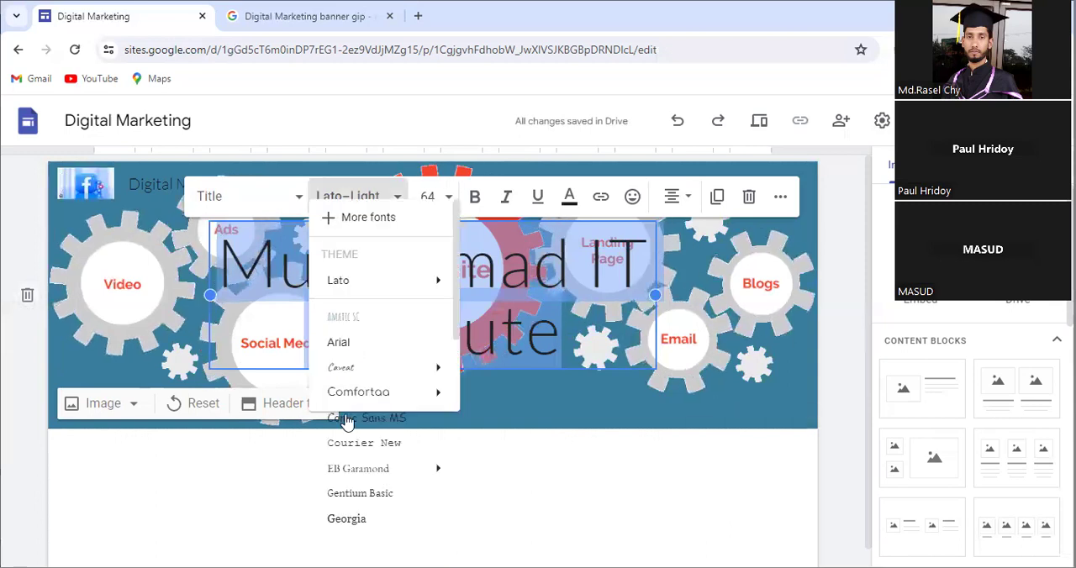
mouse_move(439, 409)
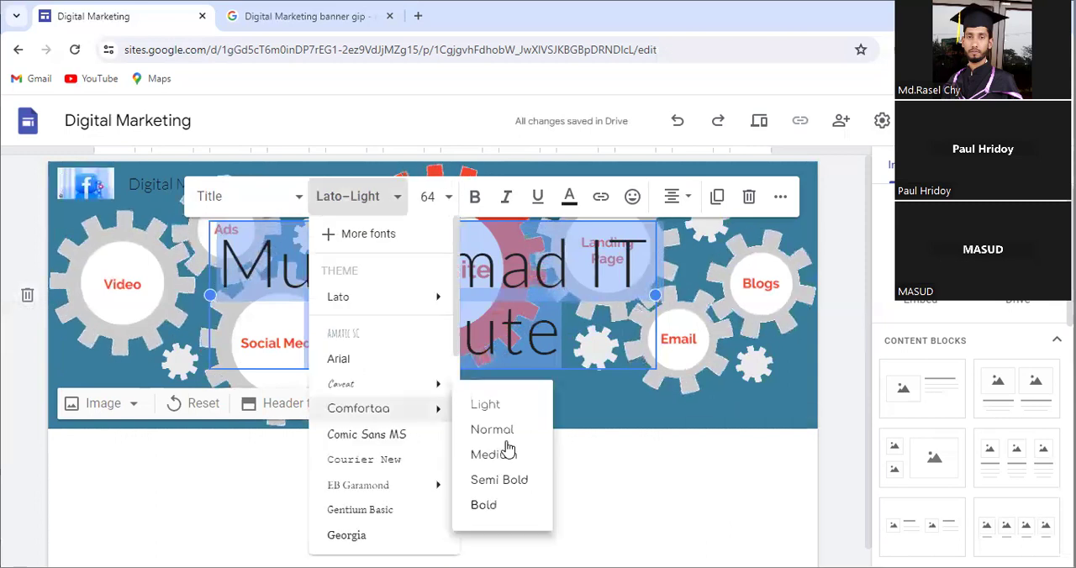
click(484, 506)
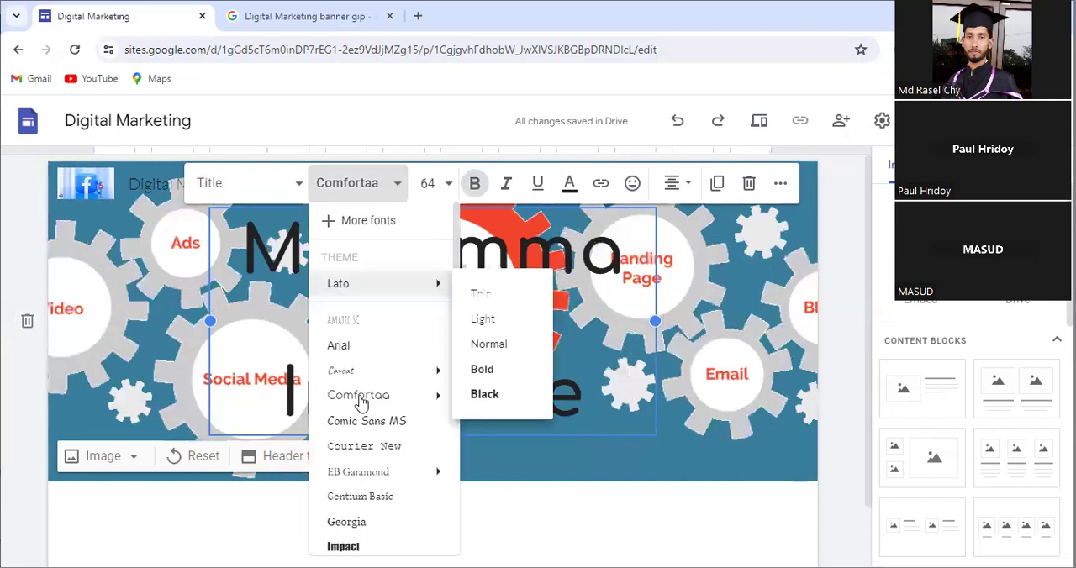
Step: Try the Lora Semi Bold font for the header title
scroll(376, 399, down, 1)
scroll(360, 492, down, 2)
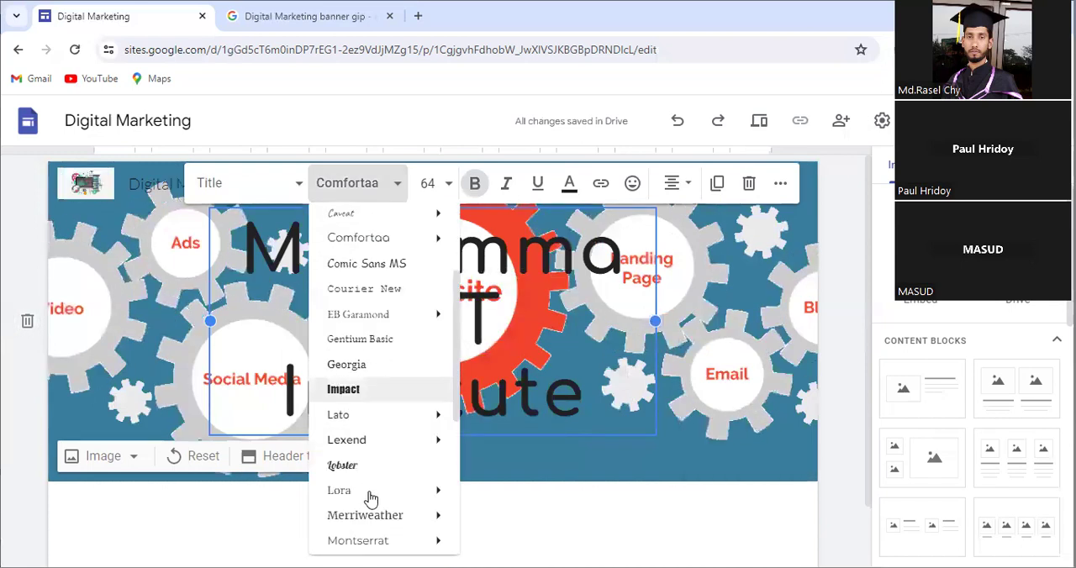
mouse_move(373, 492)
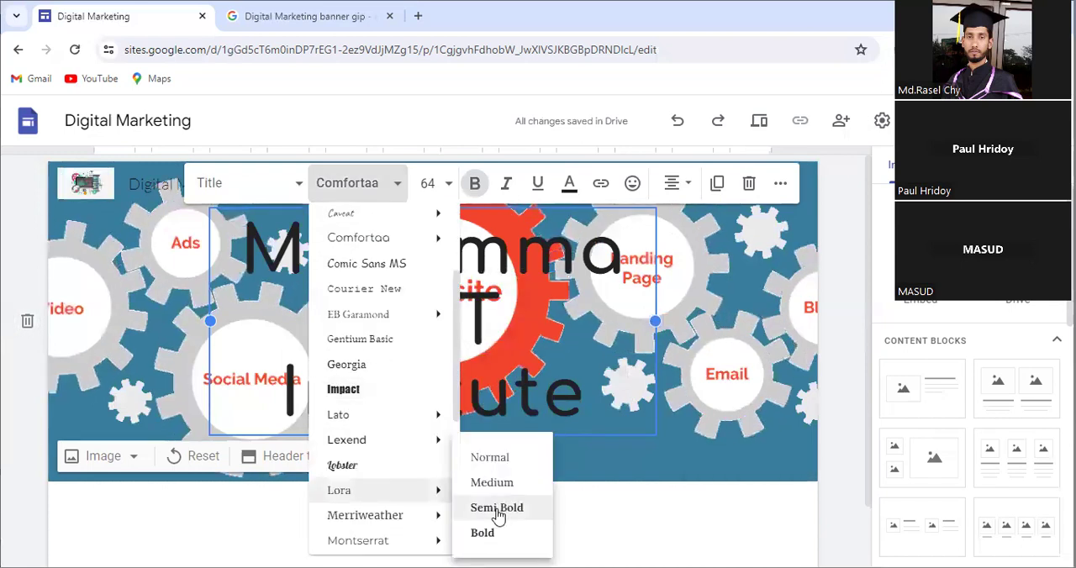
click(497, 508)
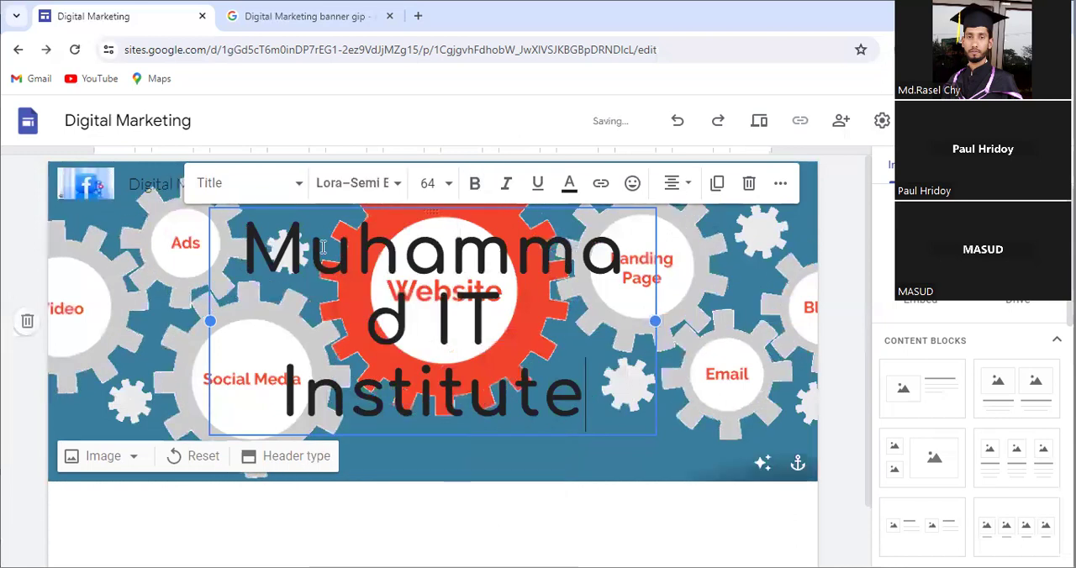
Step: Select the whole header title "Muhammad IT Institute" and set its font to Lato Bold
key(ctrl+a)
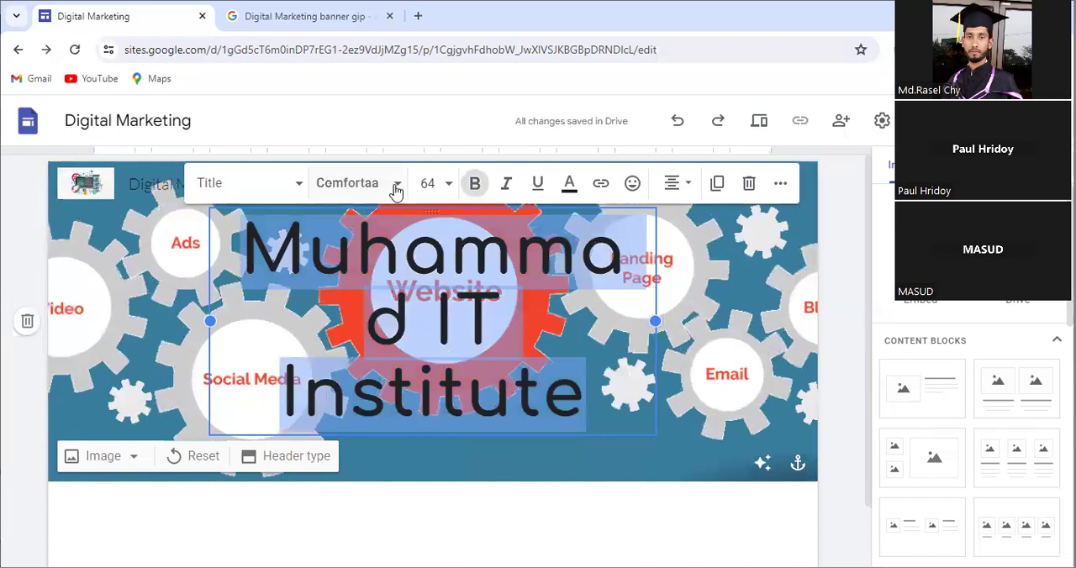
click(396, 190)
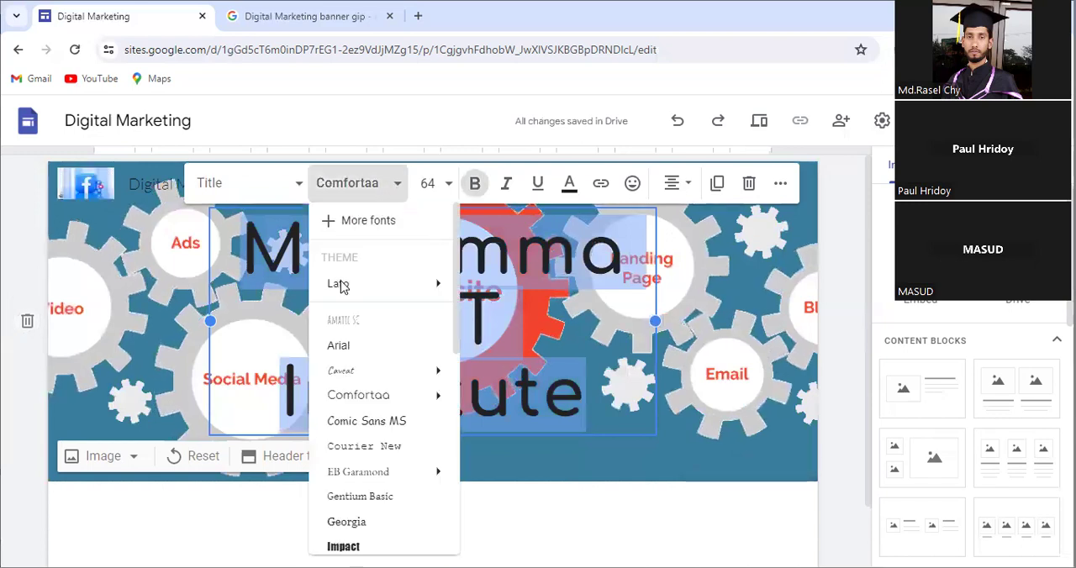
mouse_move(343, 285)
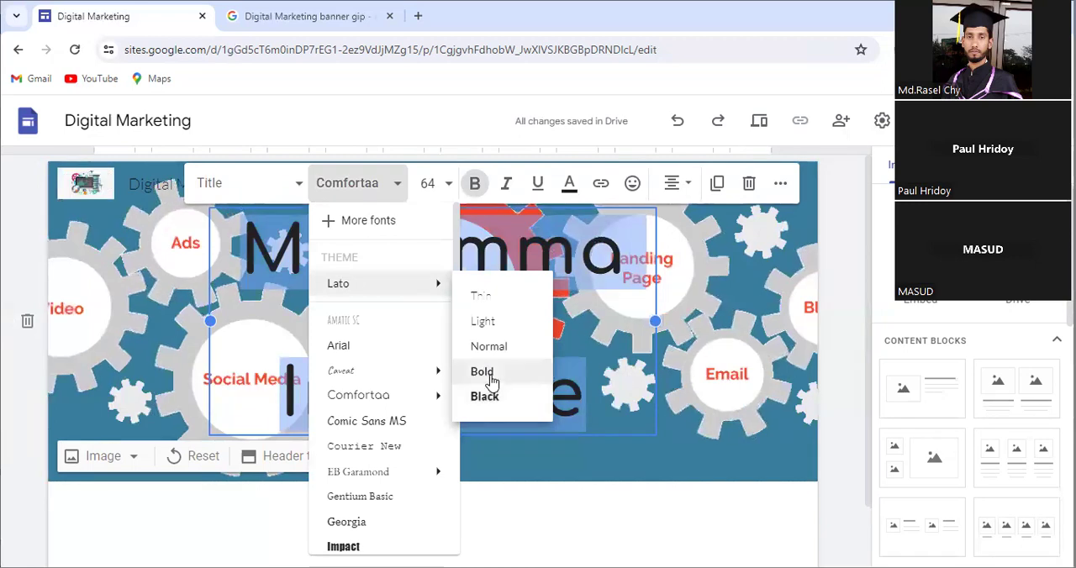
click(492, 380)
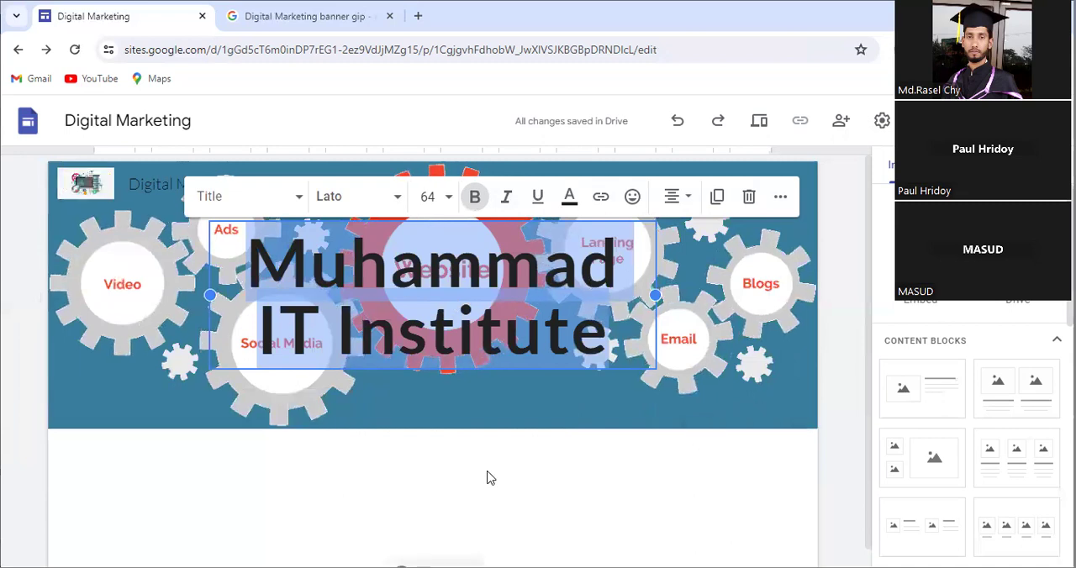
Step: Compare the header image with and without the readability adjustment, and leave the adjustment removed
click(486, 367)
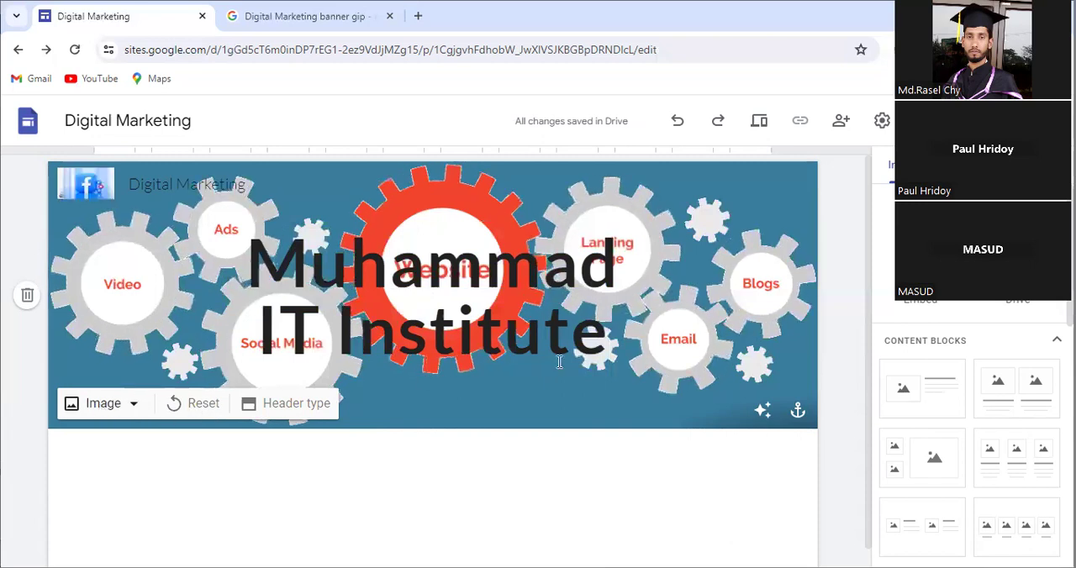
click(764, 412)
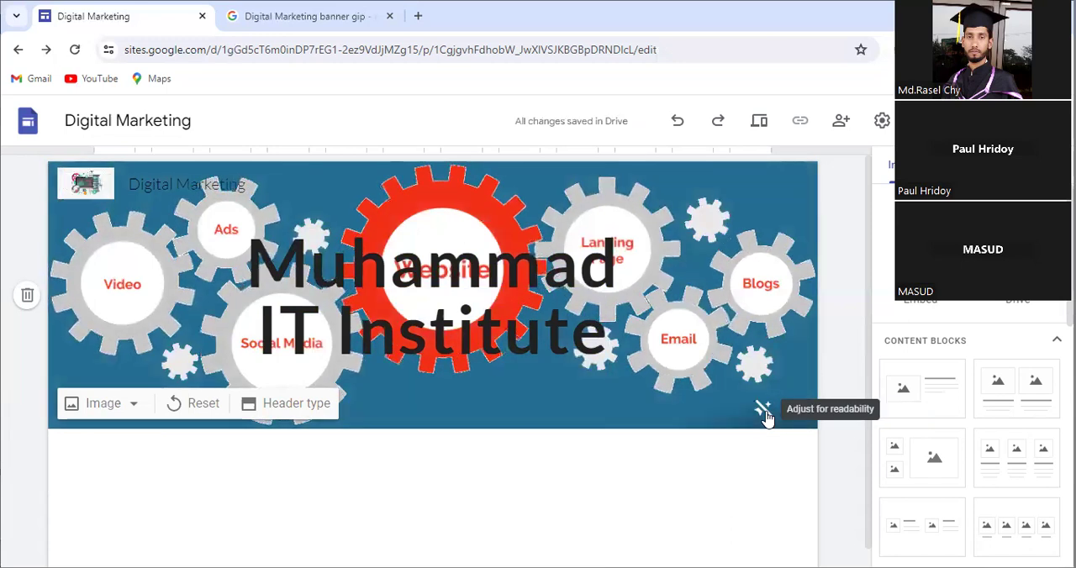
click(763, 412)
click(764, 412)
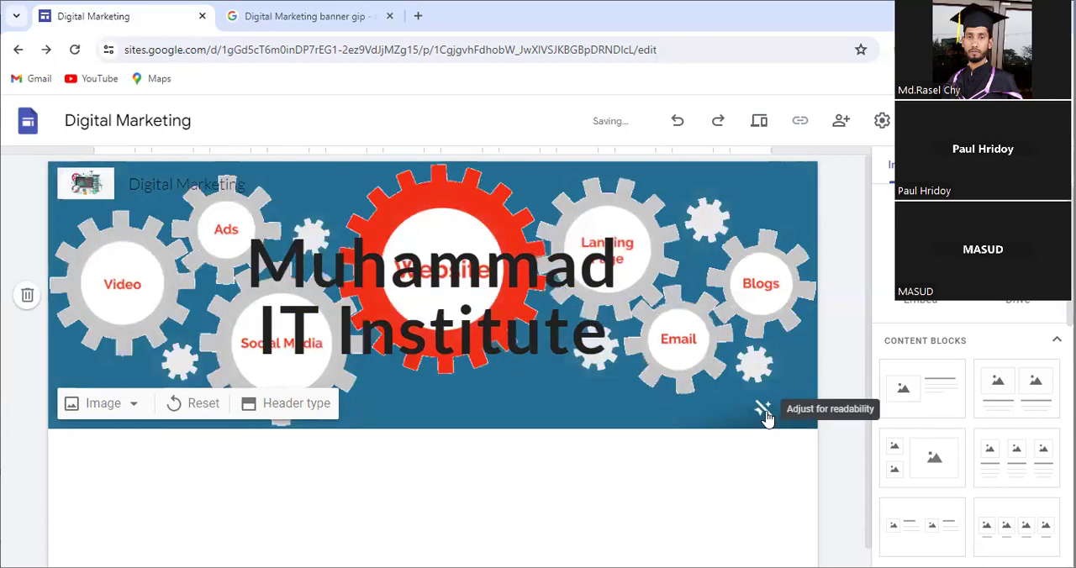
click(763, 412)
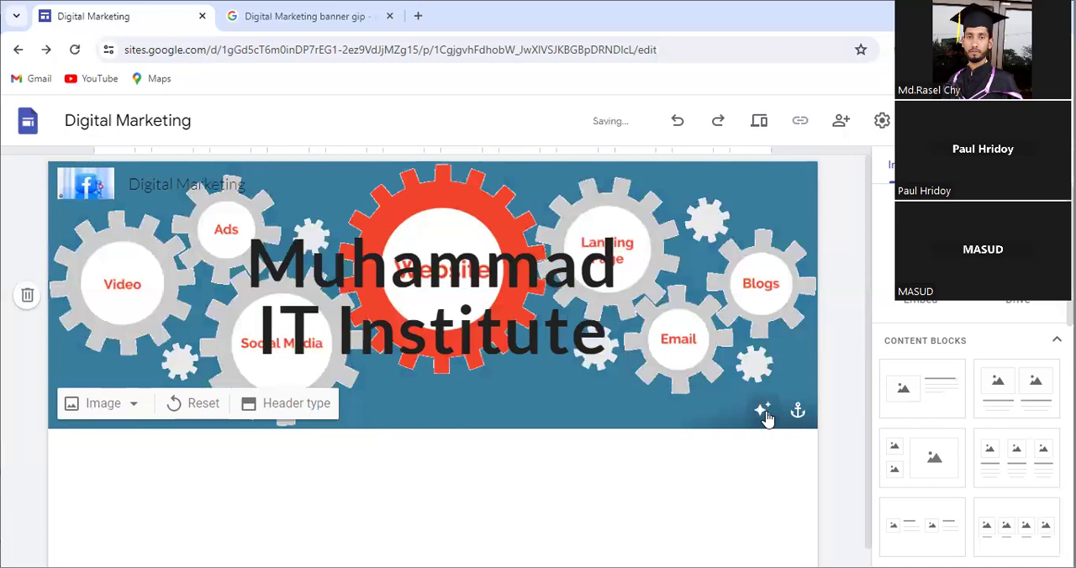
click(764, 415)
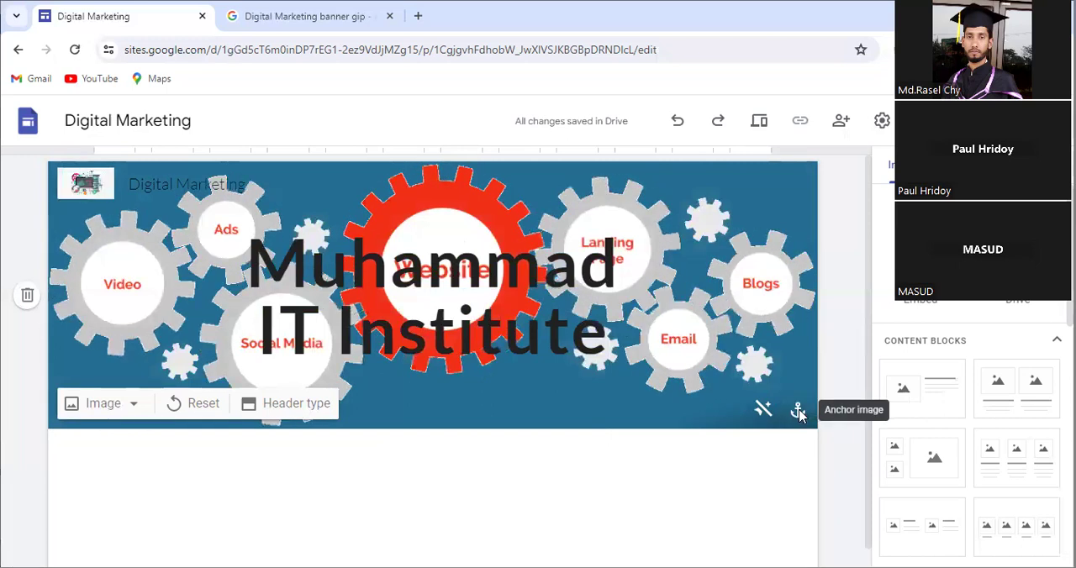
Step: Try the bottom, top and bottom right anchors on the header image, and anchor it to the right
click(798, 412)
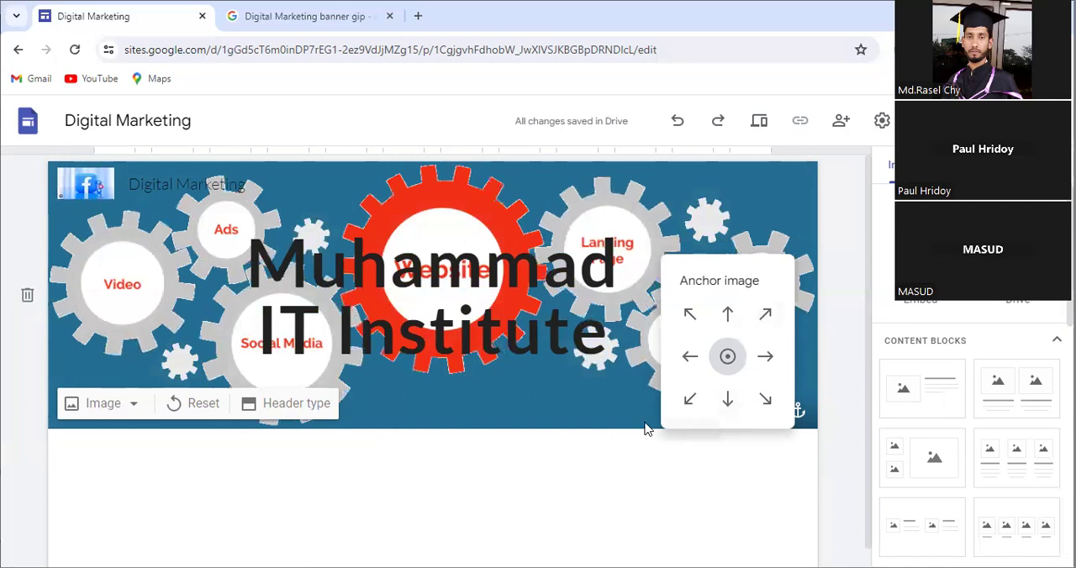
click(728, 404)
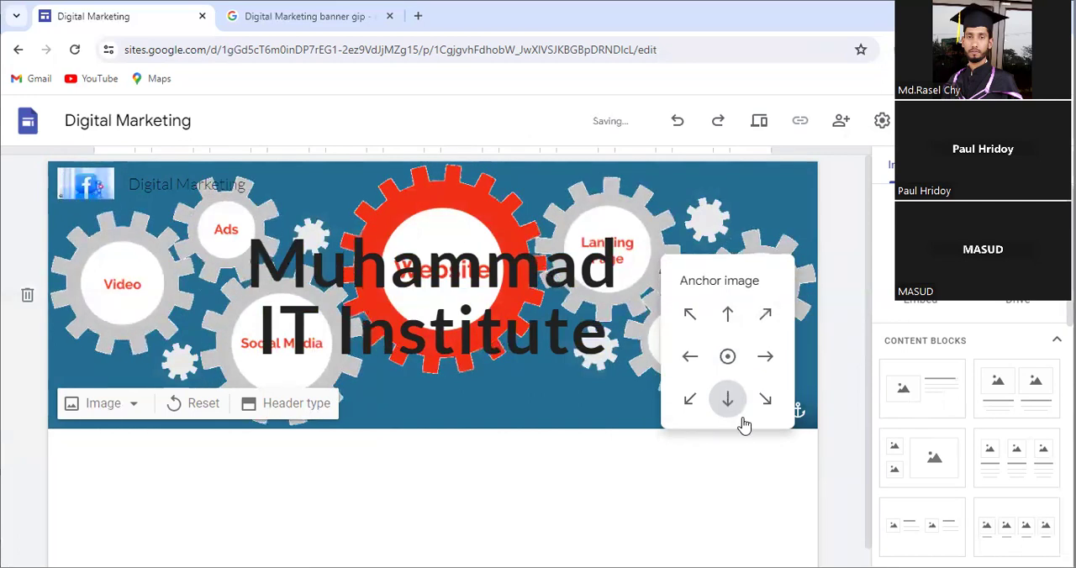
click(766, 358)
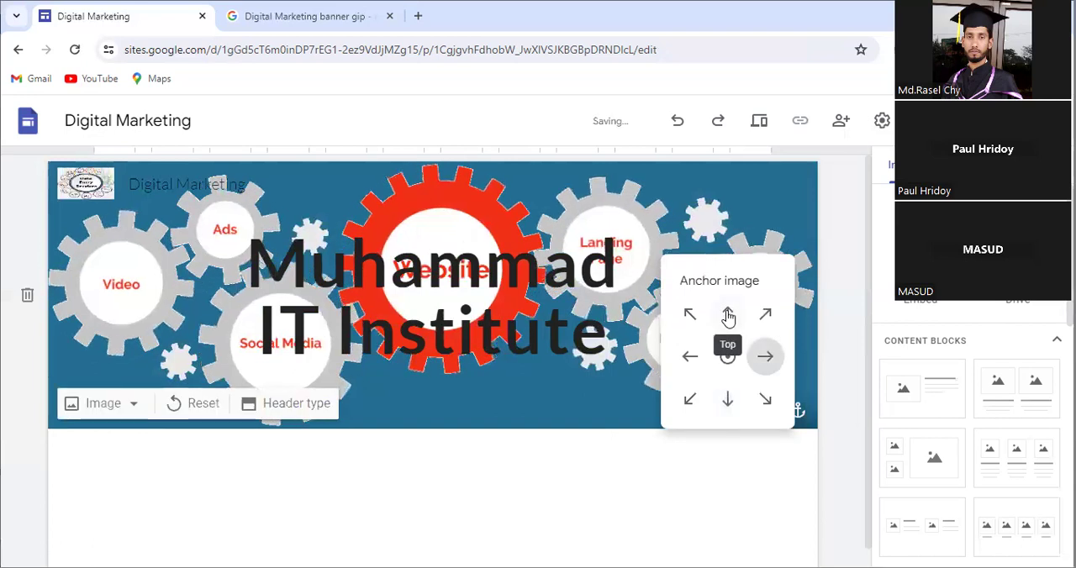
click(728, 318)
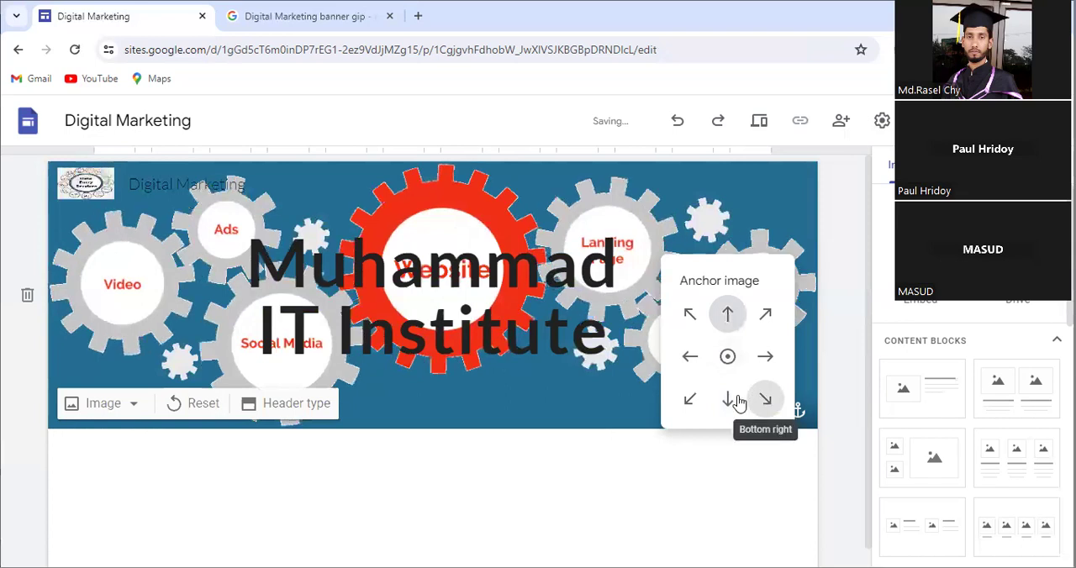
click(738, 403)
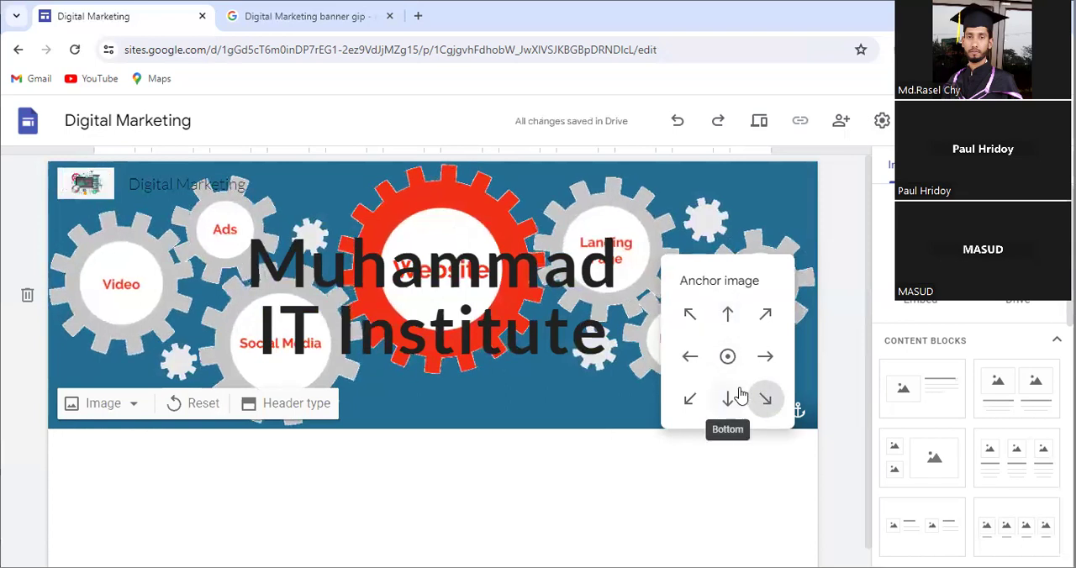
click(766, 359)
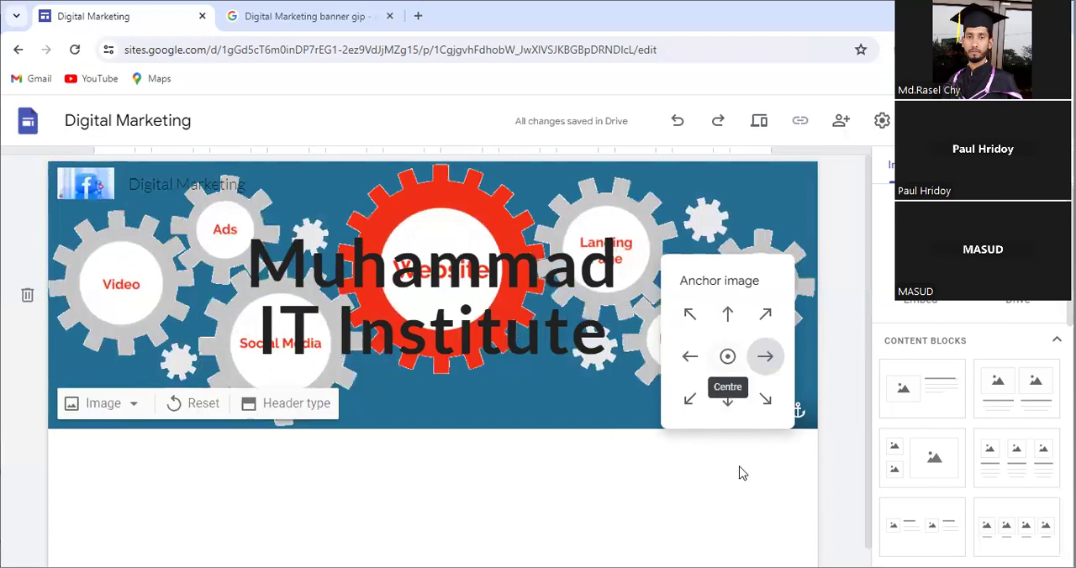
click(762, 483)
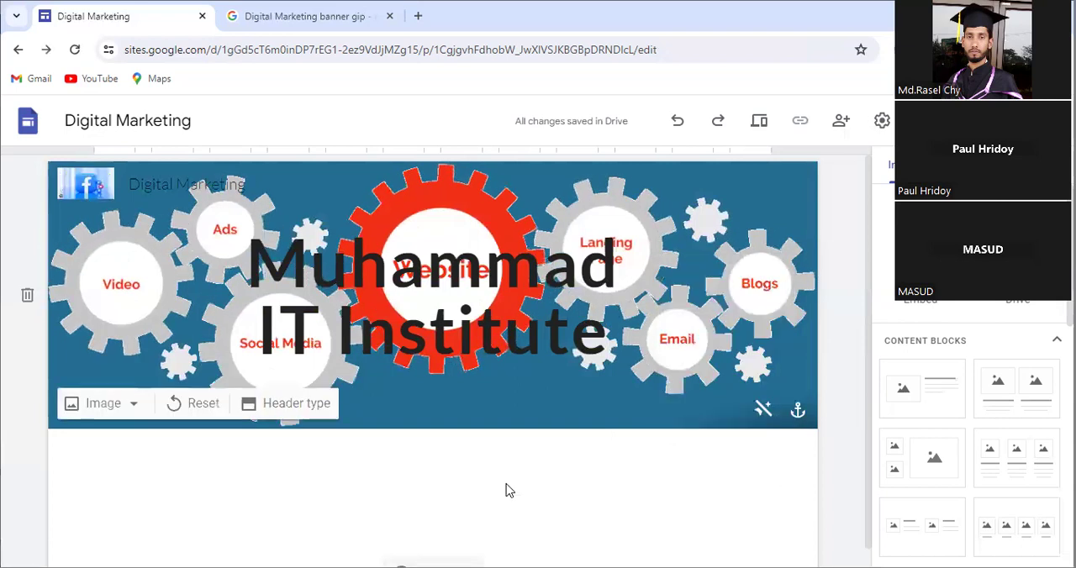
Step: Look over the page with its header, the site's page list, the available themes and the insertable content blocks
scroll(539, 415, down, 1)
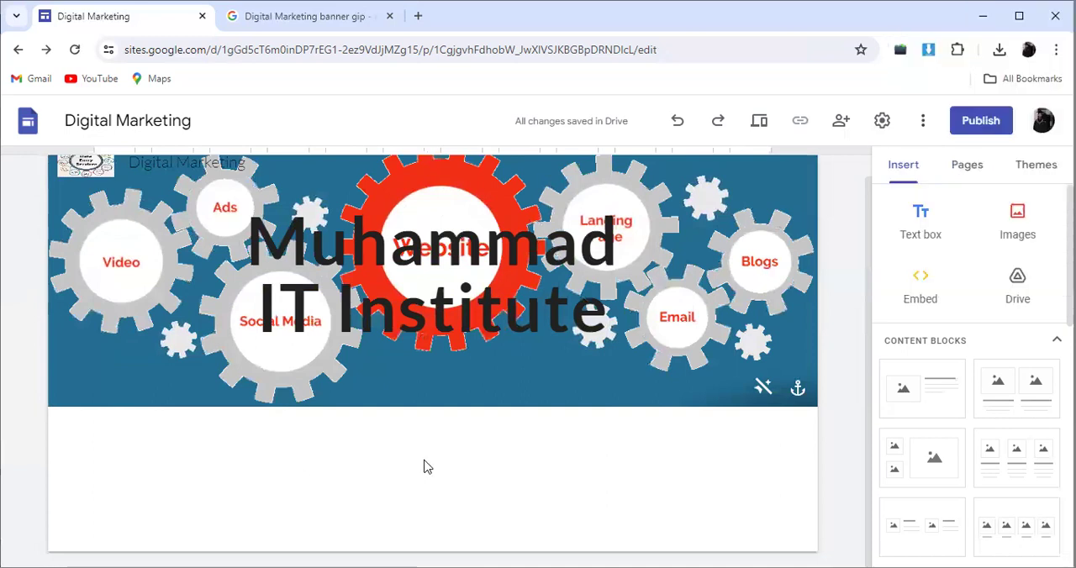
mouse_move(533, 357)
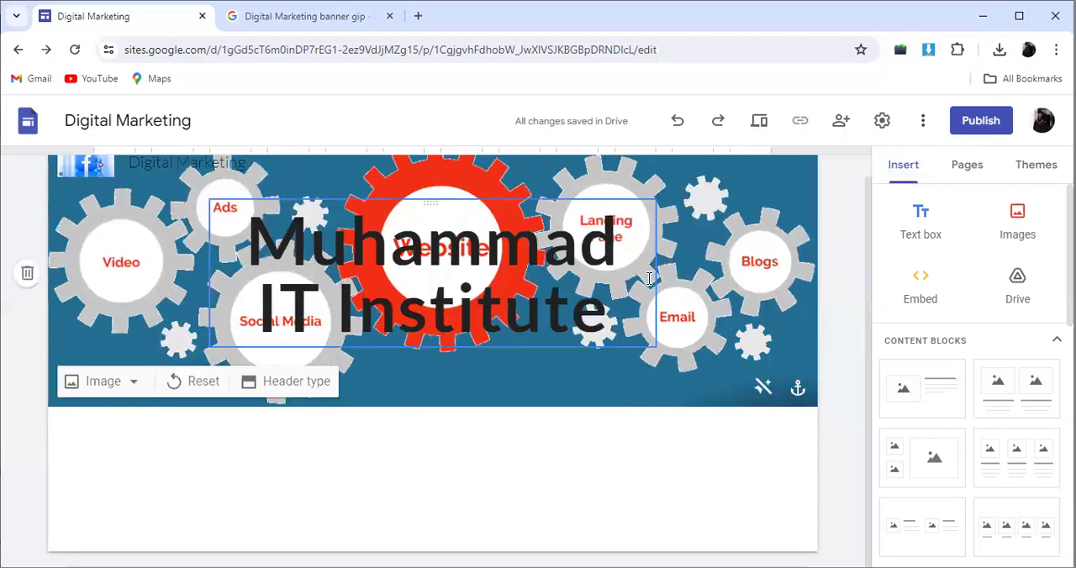
scroll(906, 219, up, 1)
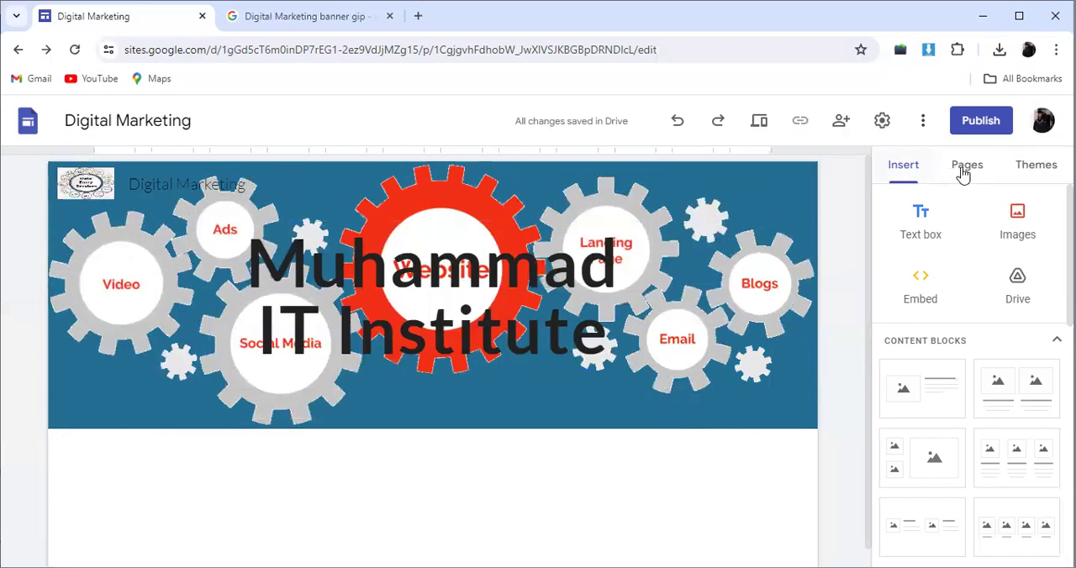
click(964, 174)
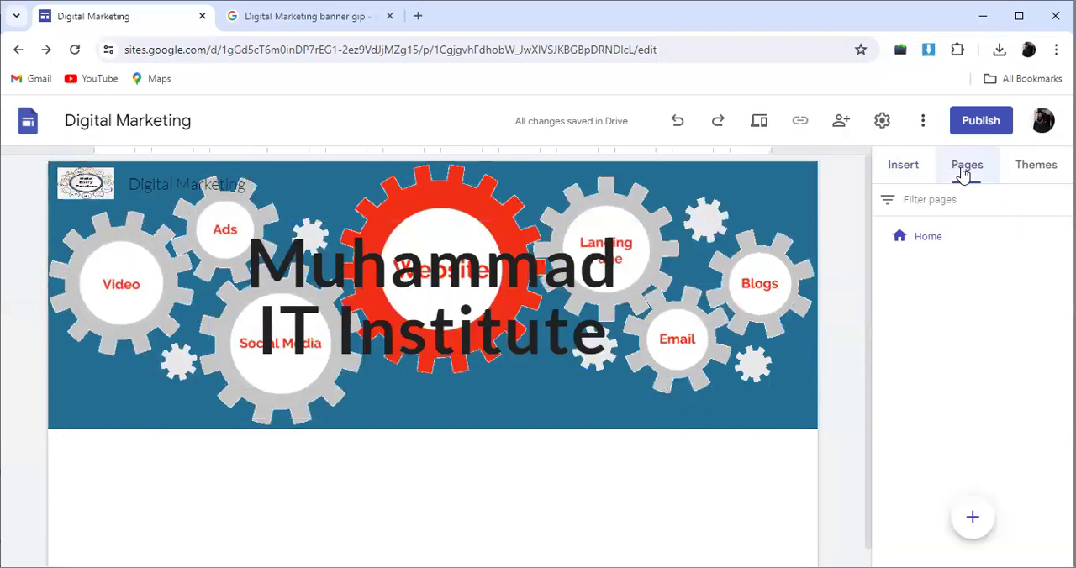
click(1024, 175)
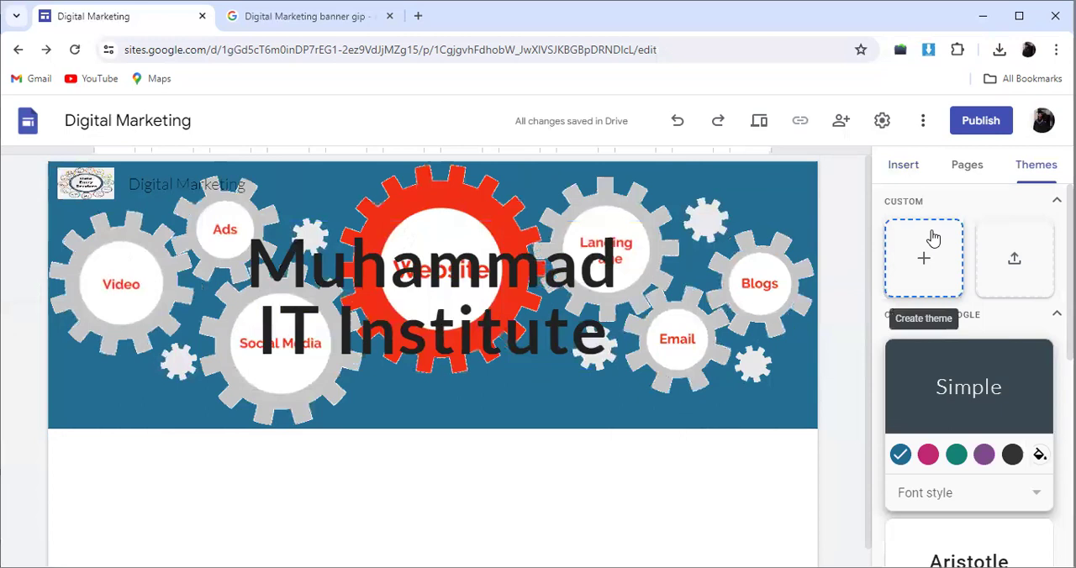
click(905, 166)
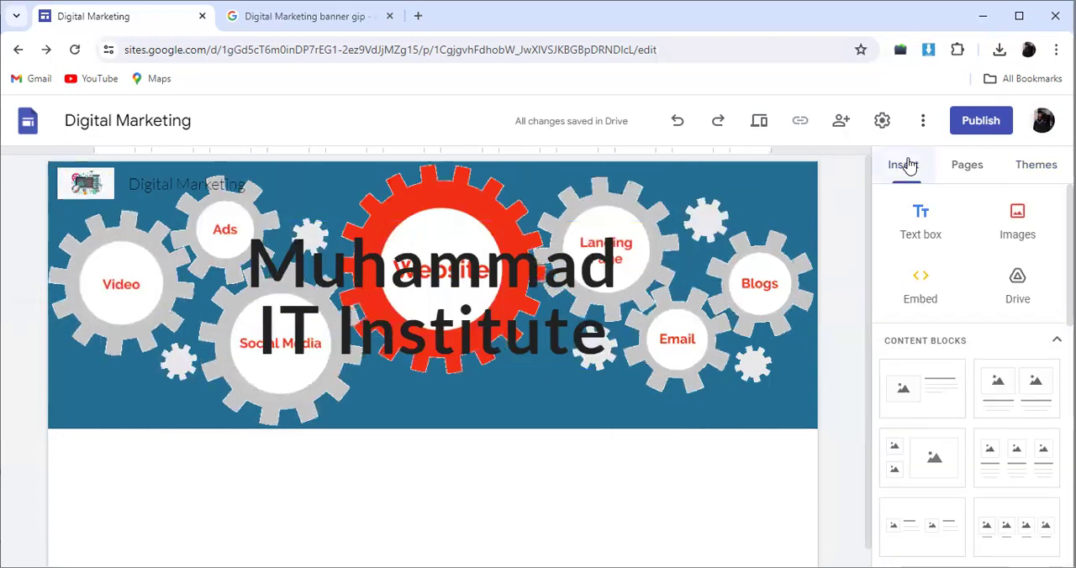
mouse_move(648, 396)
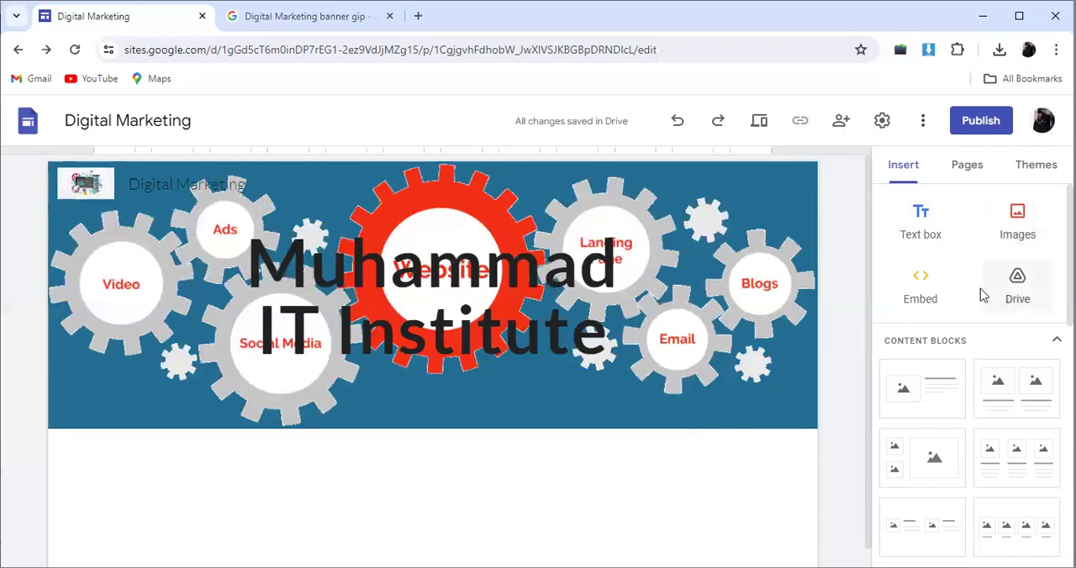
click(1025, 174)
click(913, 177)
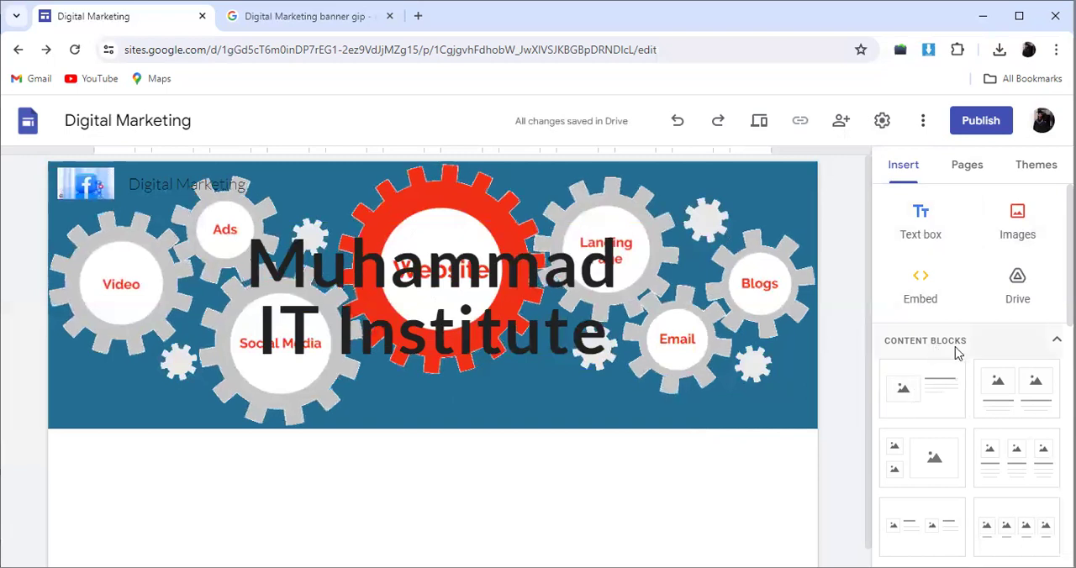
mouse_move(488, 375)
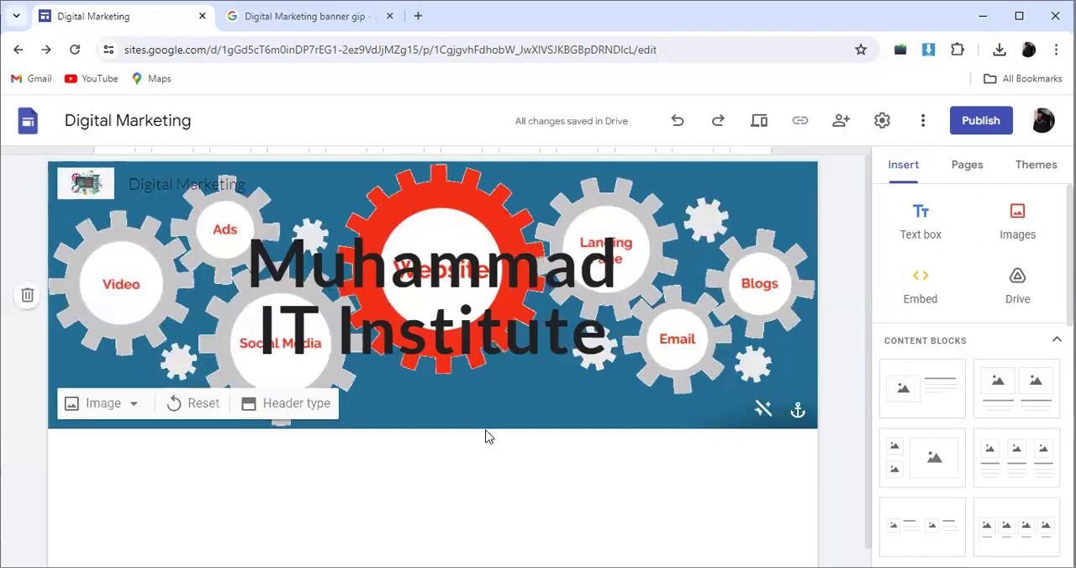
Step: Insert the content block with one image beside text below the header, and delete the duplicate block underneath it
scroll(138, 434, down, 1)
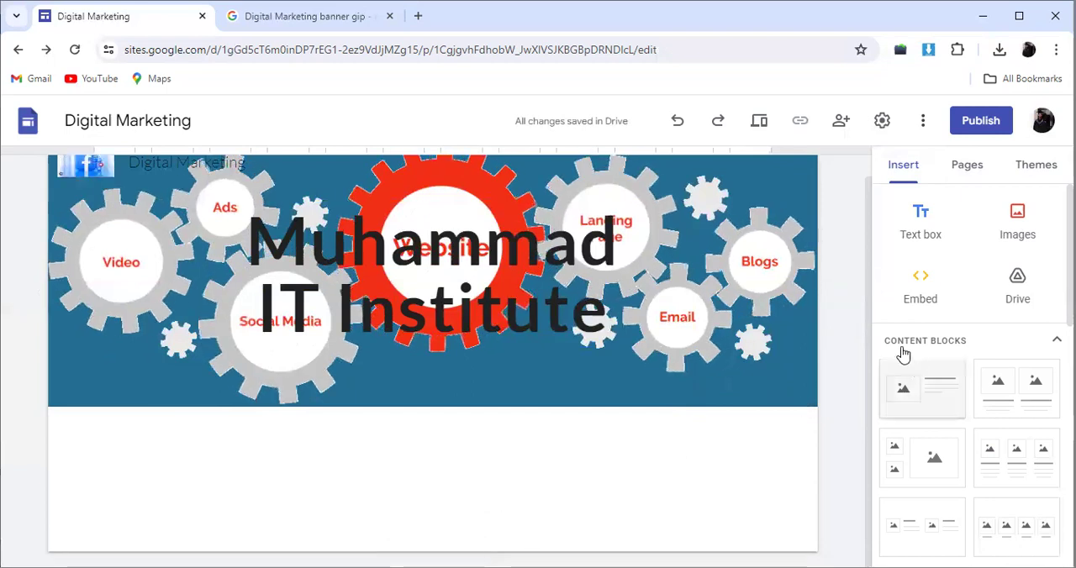
click(928, 387)
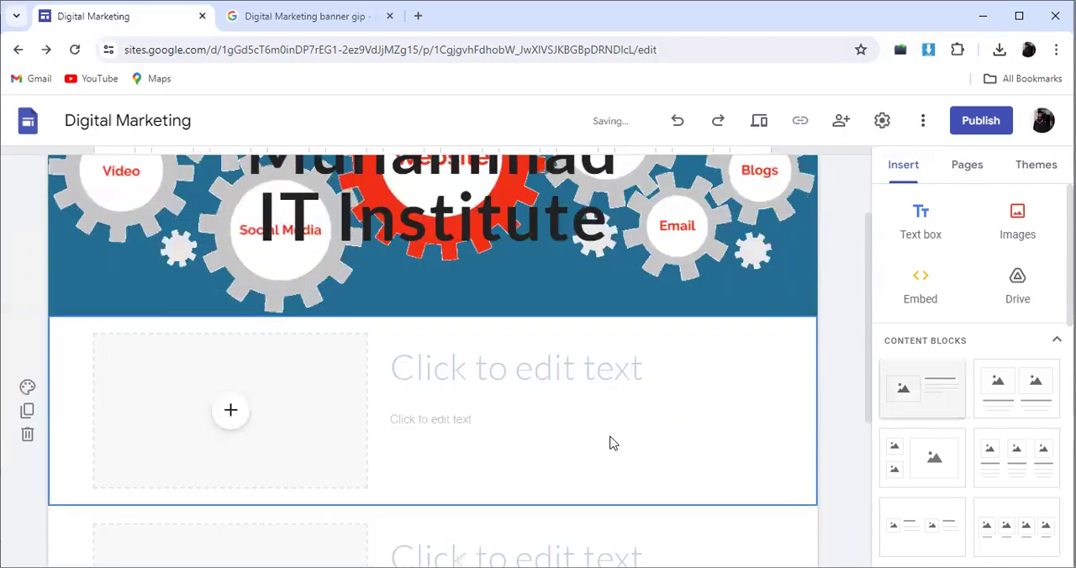
scroll(567, 427, up, 3)
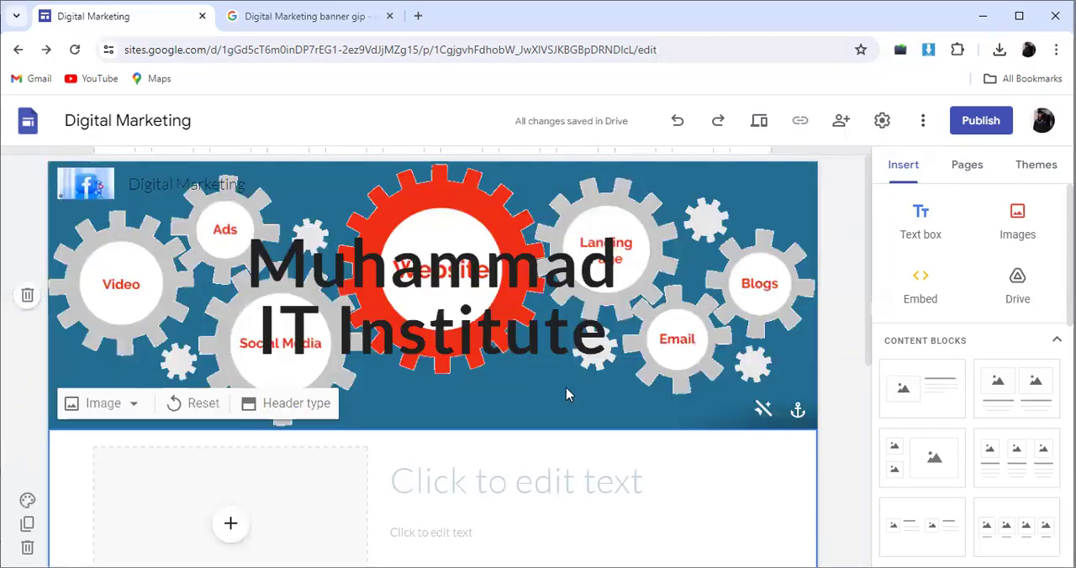
scroll(483, 374, down, 3)
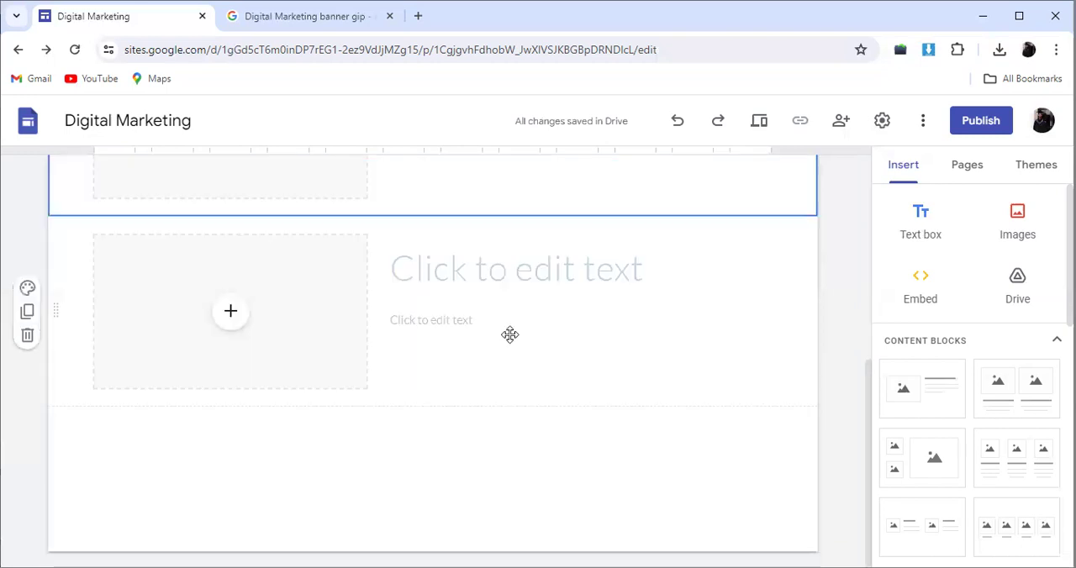
click(28, 337)
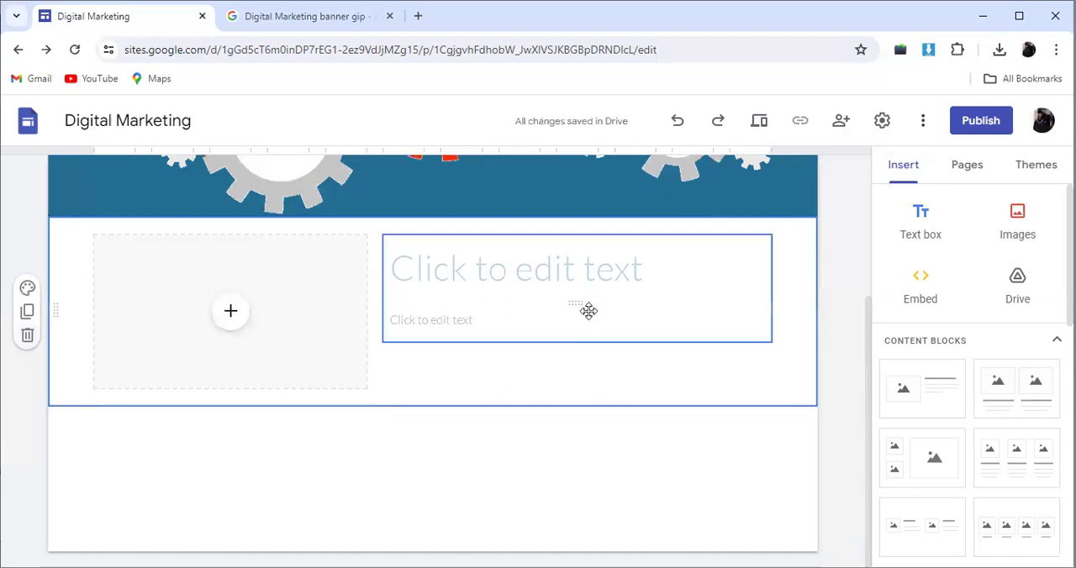
Step: Upload the graduation portrait photo from the Desktop folder into the content block's image placeholder
click(231, 316)
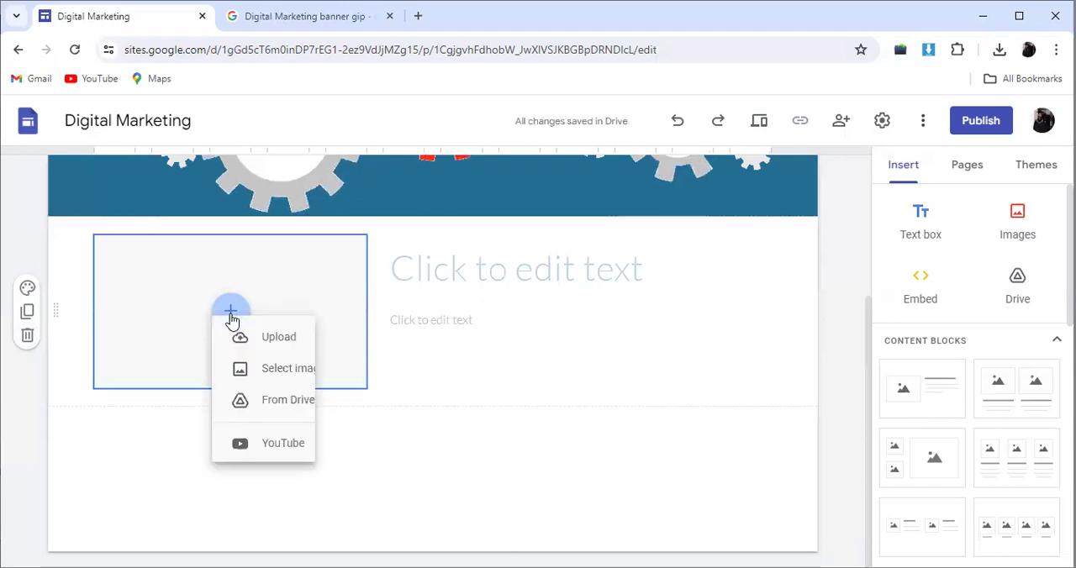
click(275, 353)
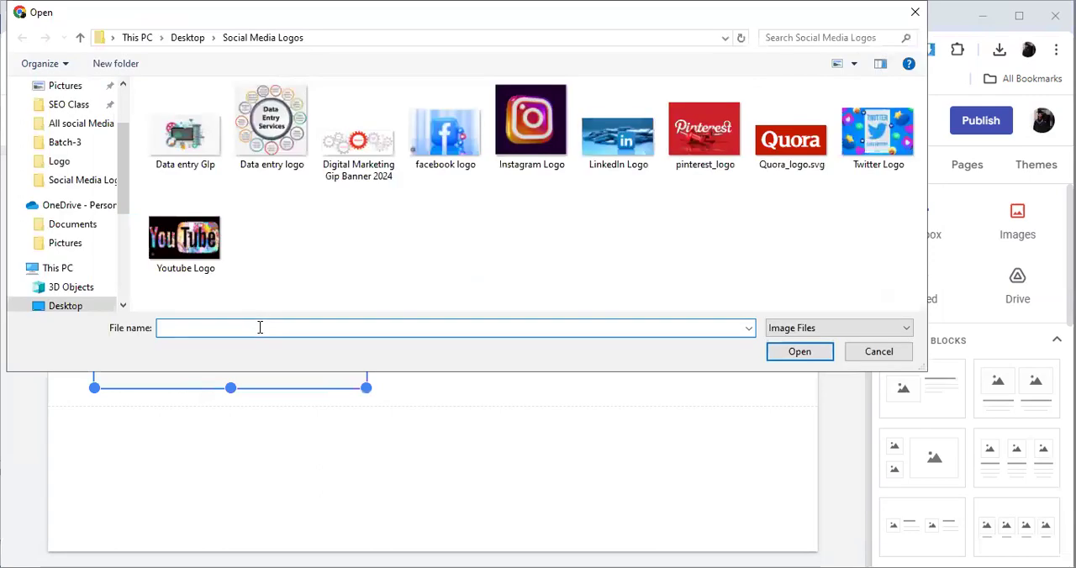
scroll(68, 168, up, 1)
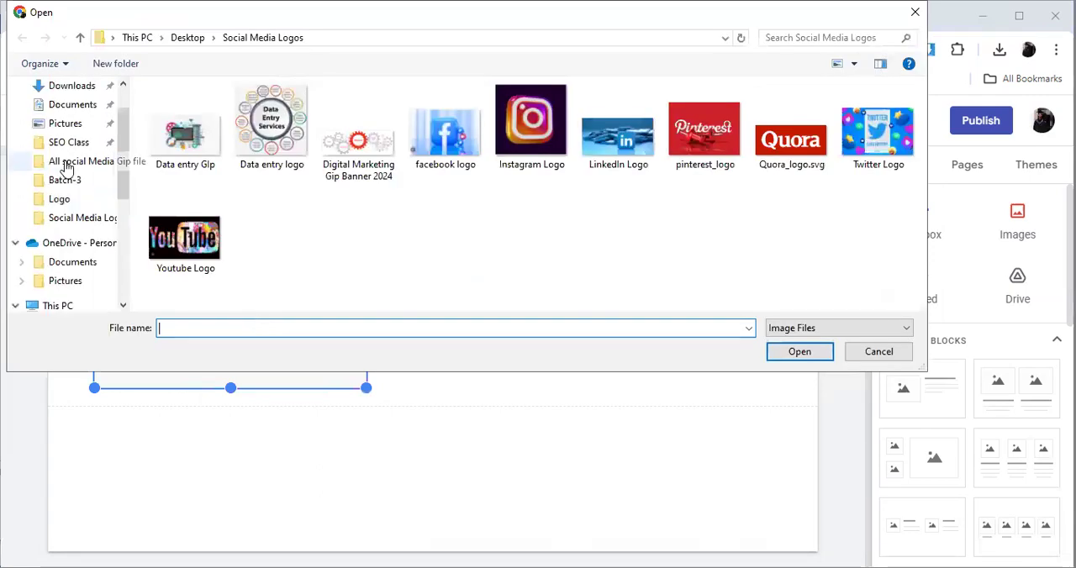
scroll(67, 168, up, 1)
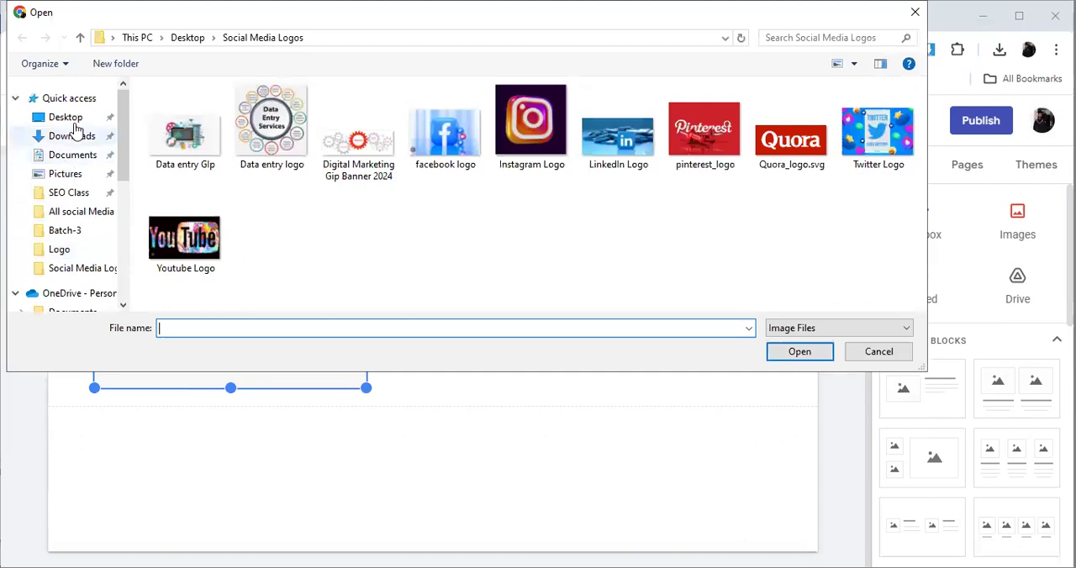
click(67, 118)
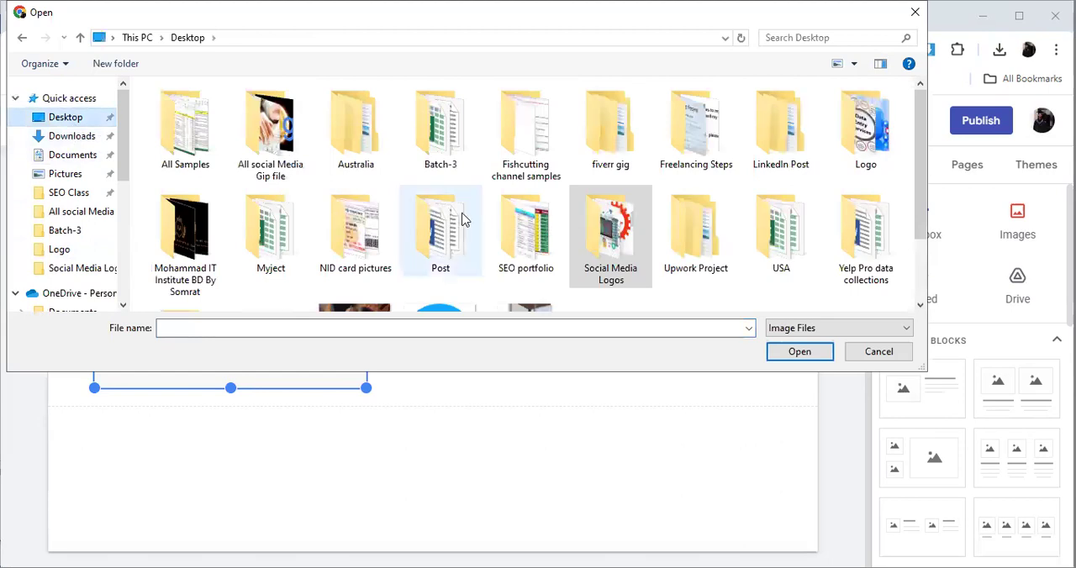
scroll(530, 240, down, 1)
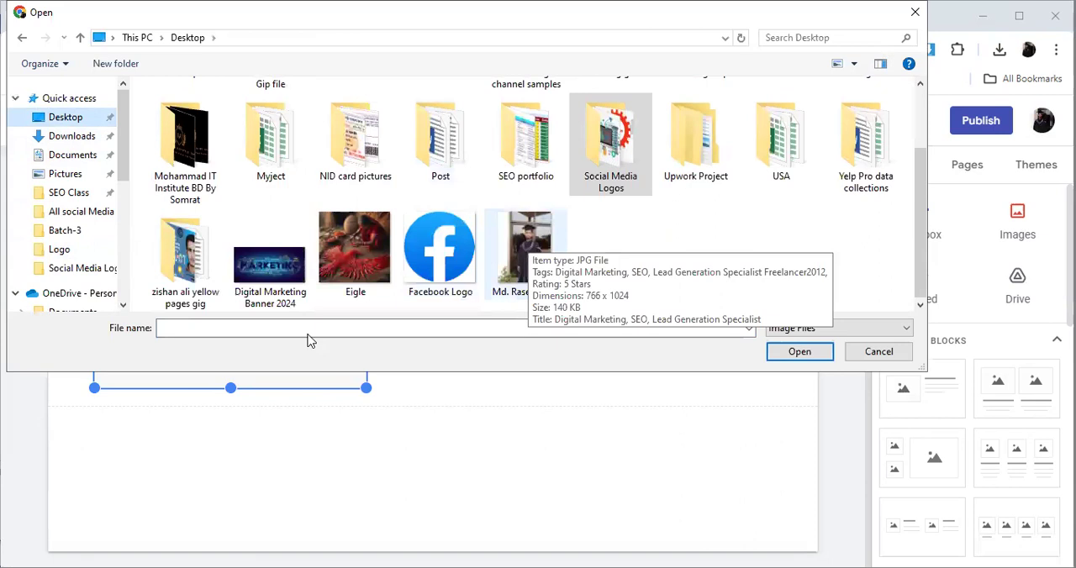
key(Escape)
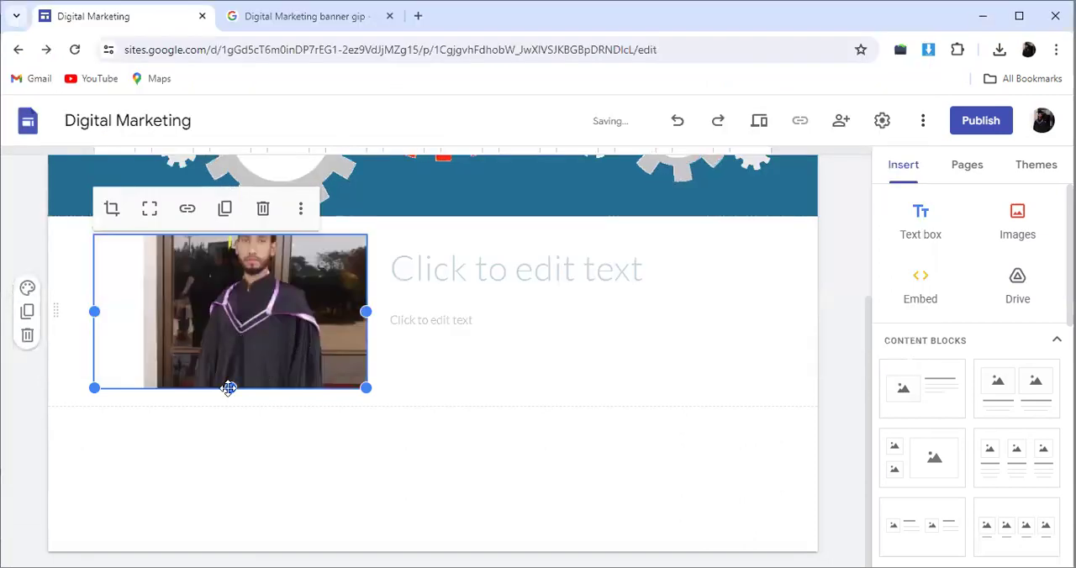
Step: Look through the photo's additional editing options, and extend the photo's height to show the cap and gown in full
scroll(225, 412, up, 2)
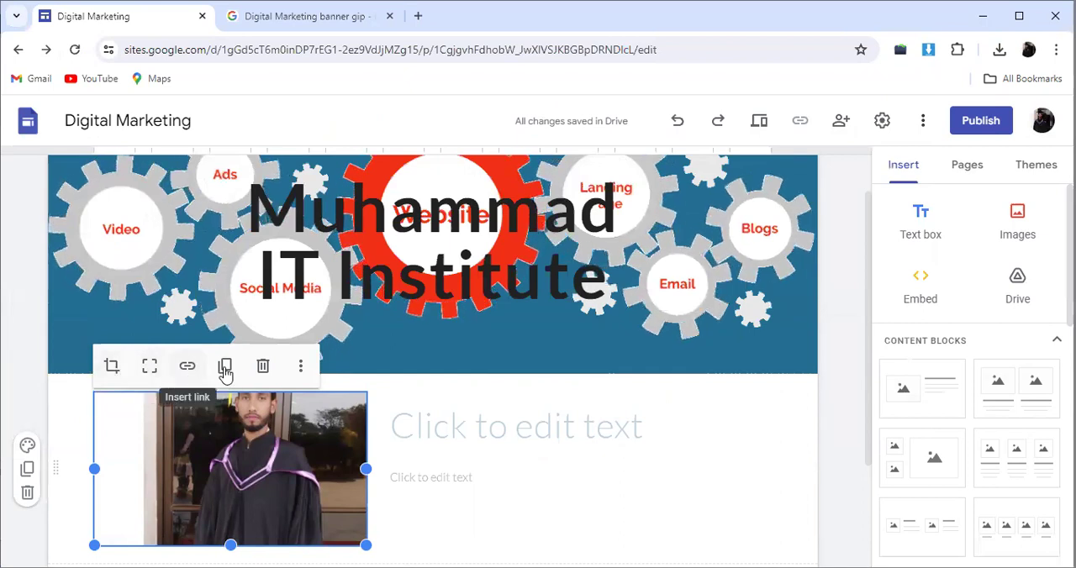
click(302, 368)
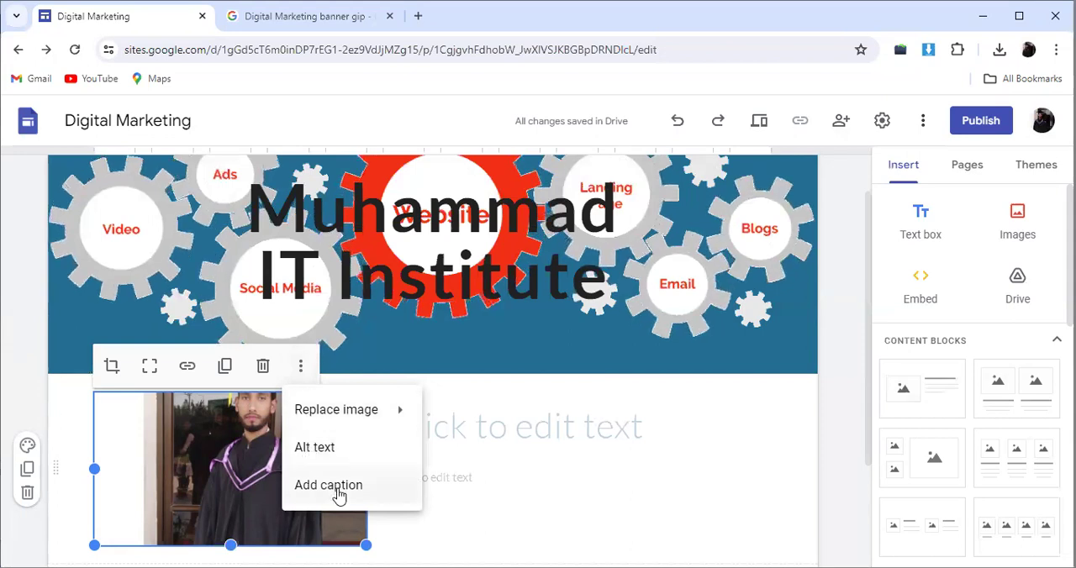
mouse_move(379, 411)
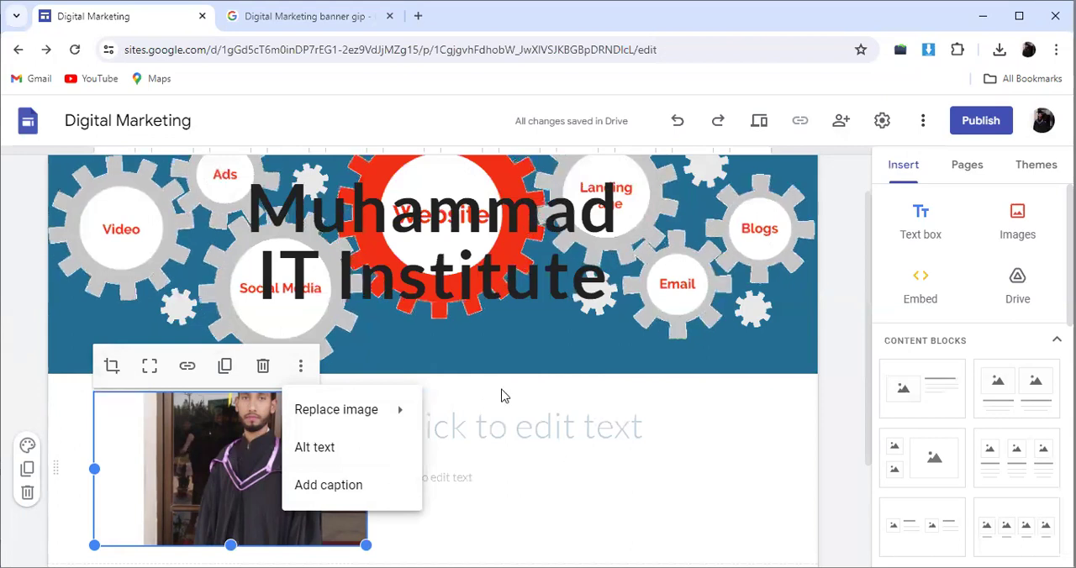
click(317, 407)
click(275, 428)
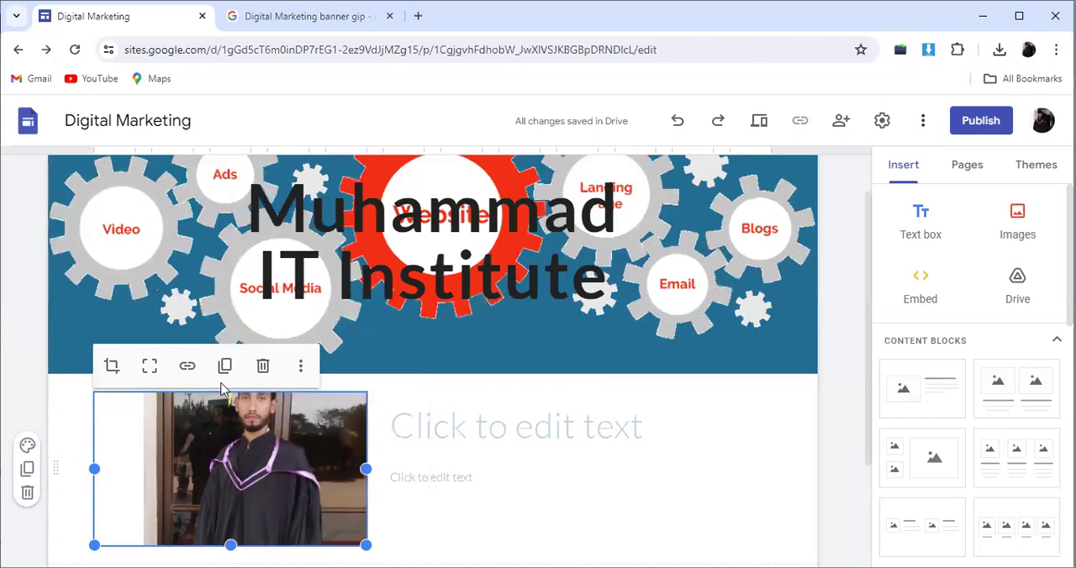
drag(232, 458, 362, 365)
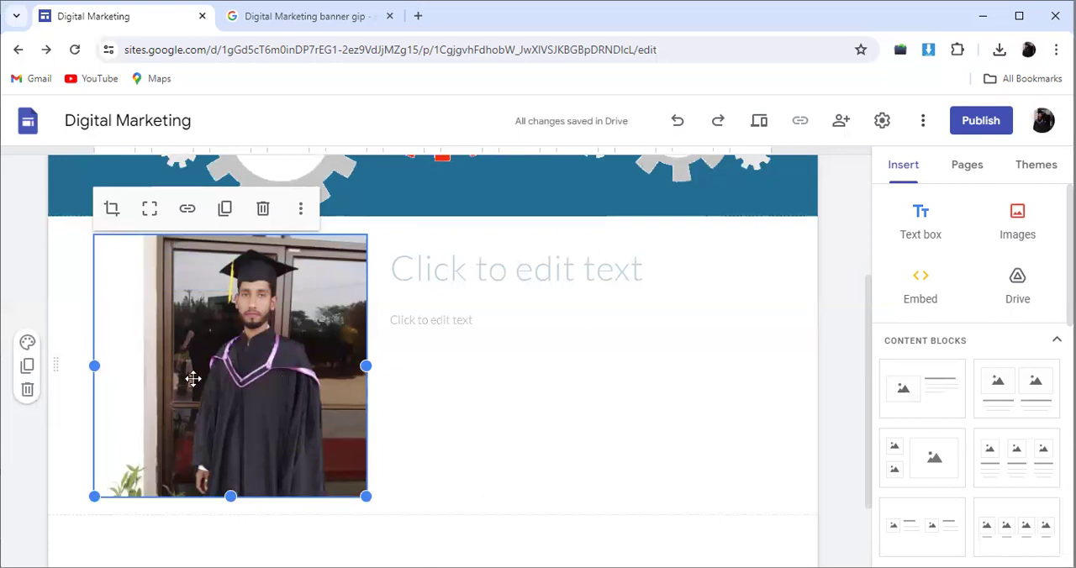
Step: Try section colour Style 3 on the photo section, and return it to Style 1
click(27, 344)
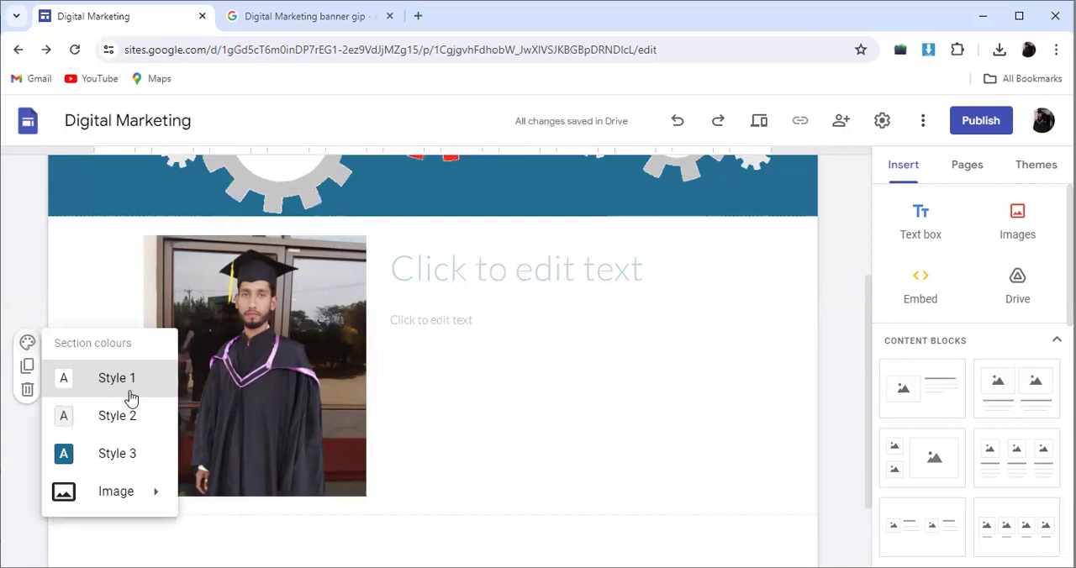
click(116, 485)
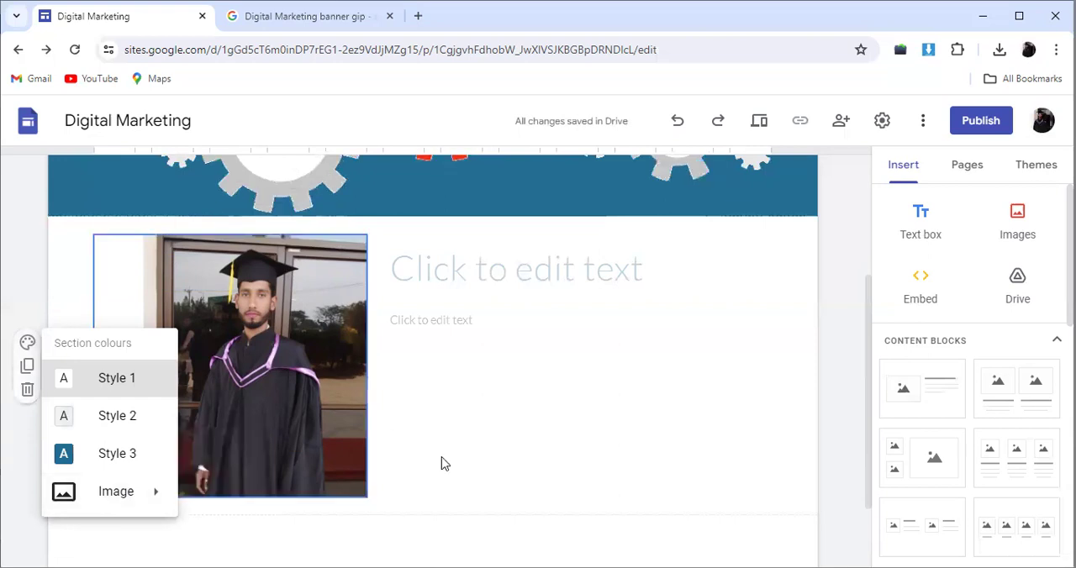
click(117, 447)
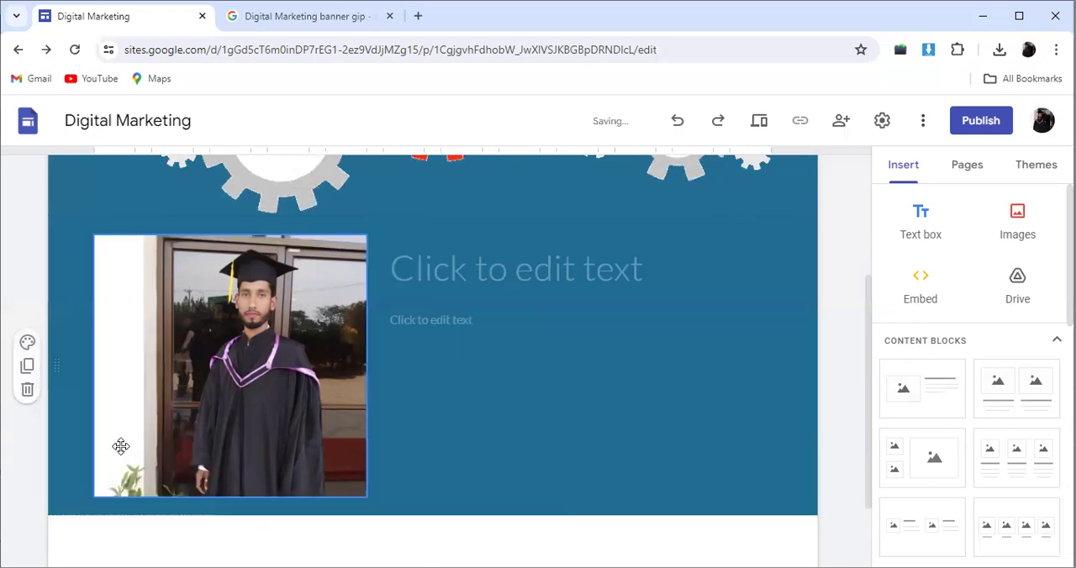
click(29, 347)
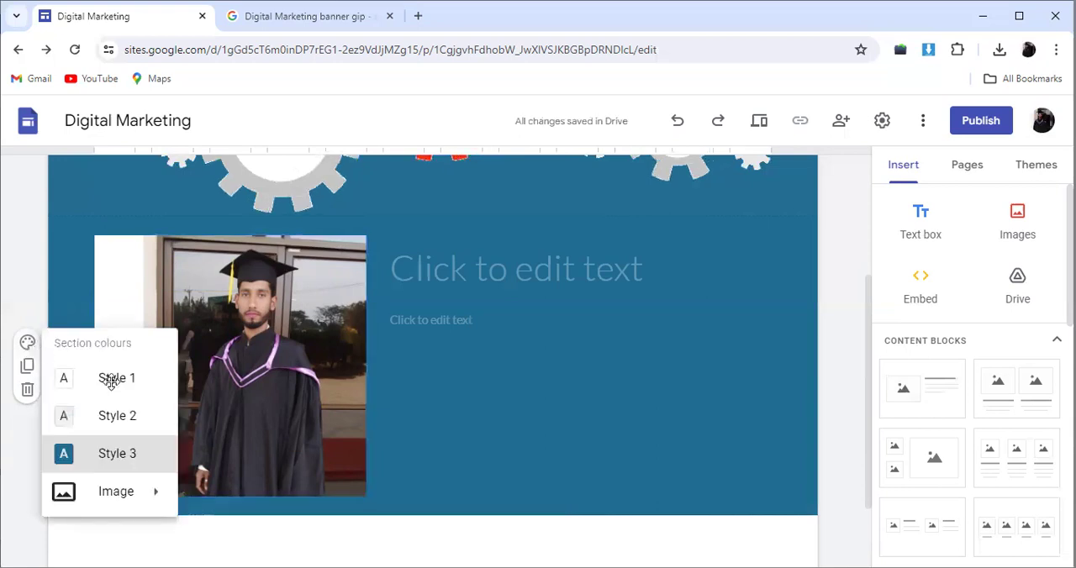
click(110, 380)
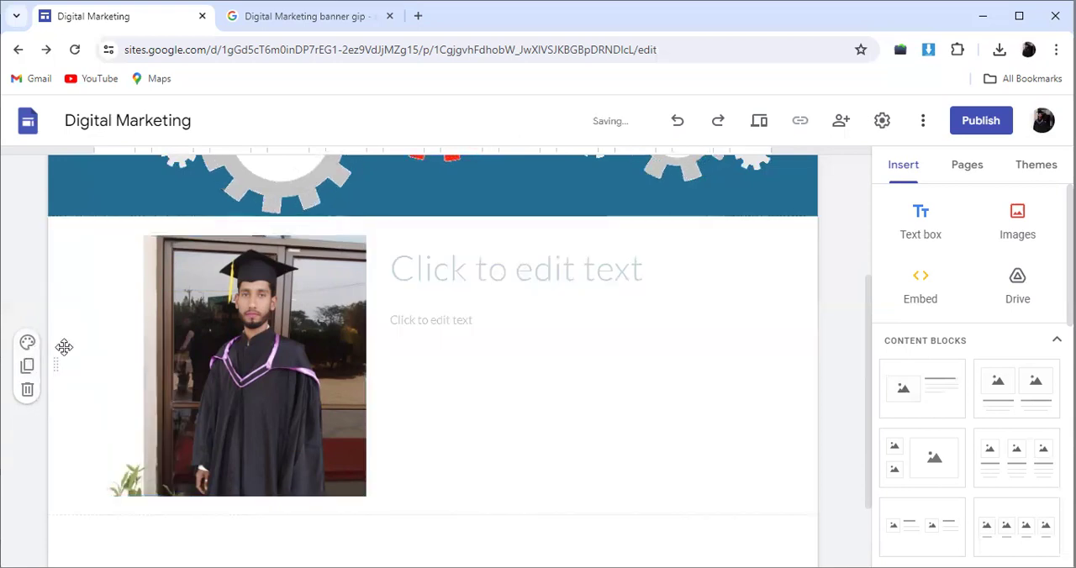
click(542, 305)
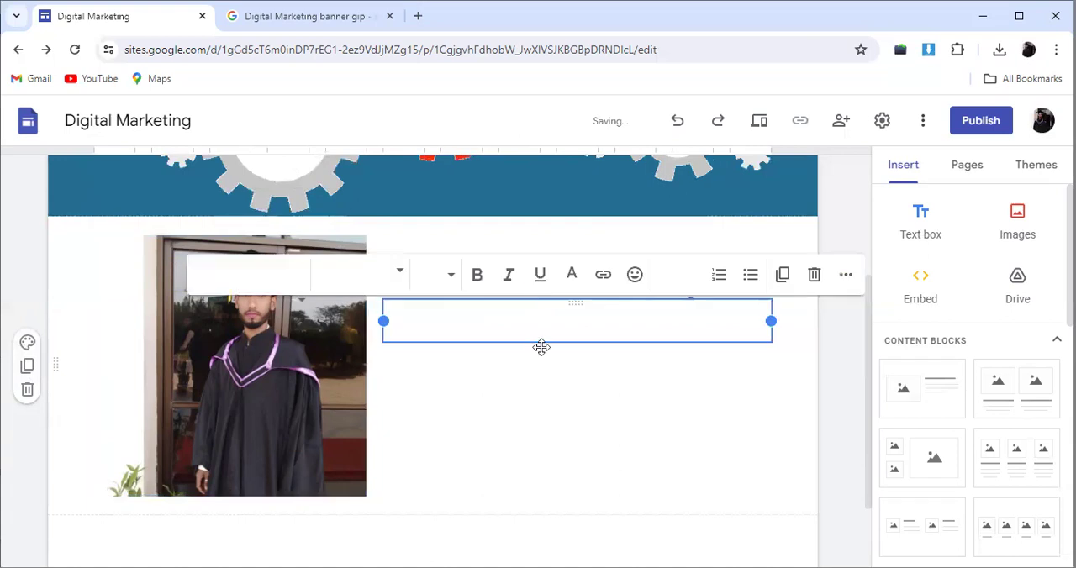
click(520, 423)
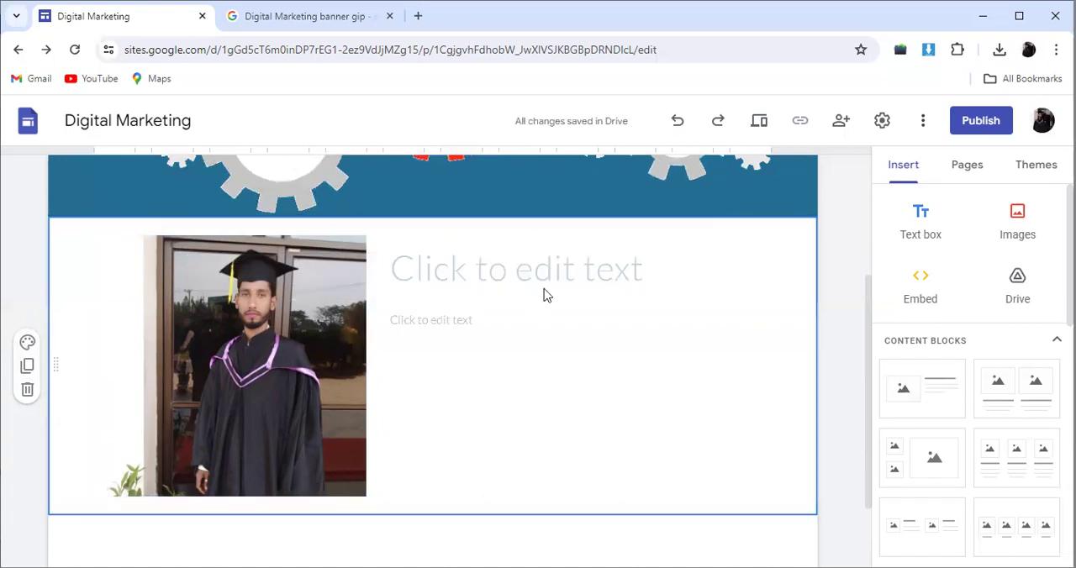
click(575, 265)
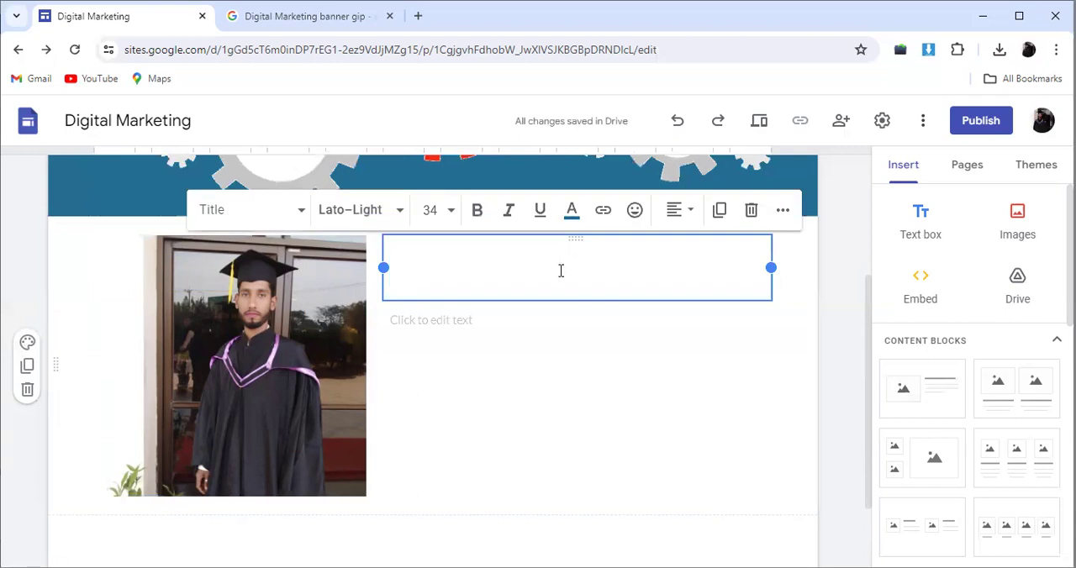
click(455, 335)
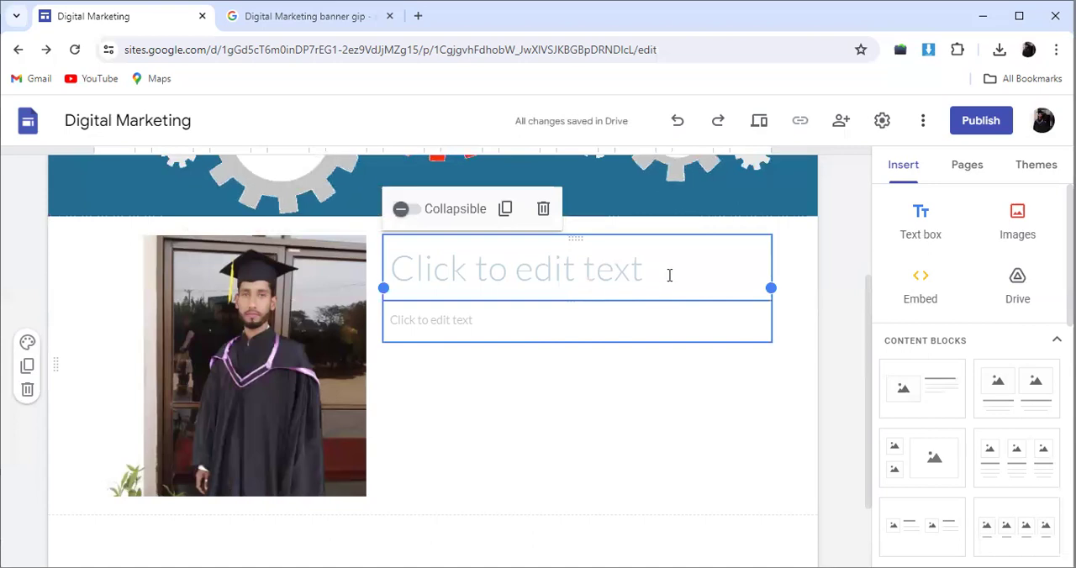
Step: Enter "About me" as the heading beside the photo
click(668, 275)
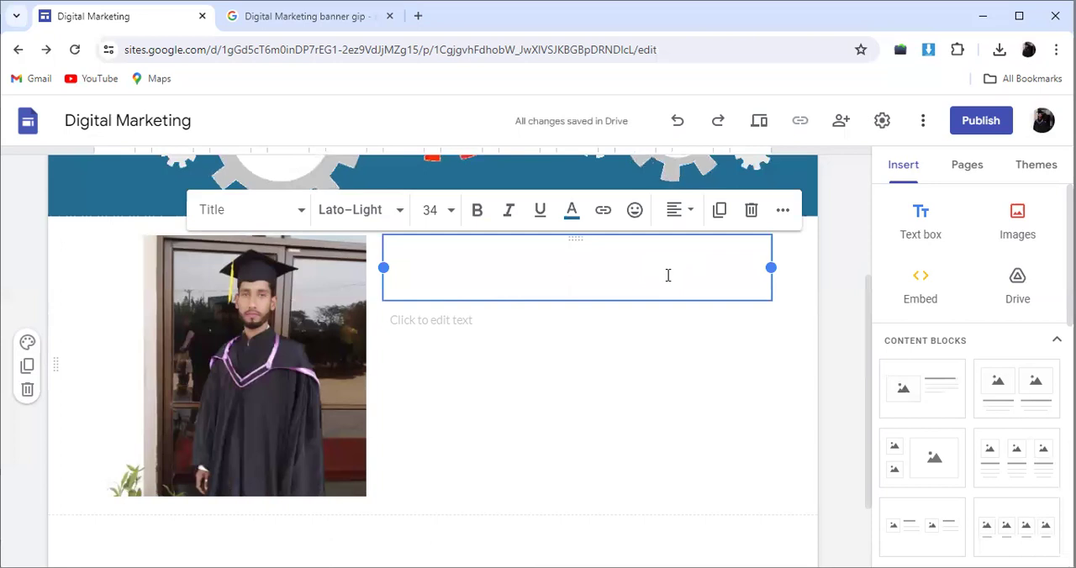
text(Am)
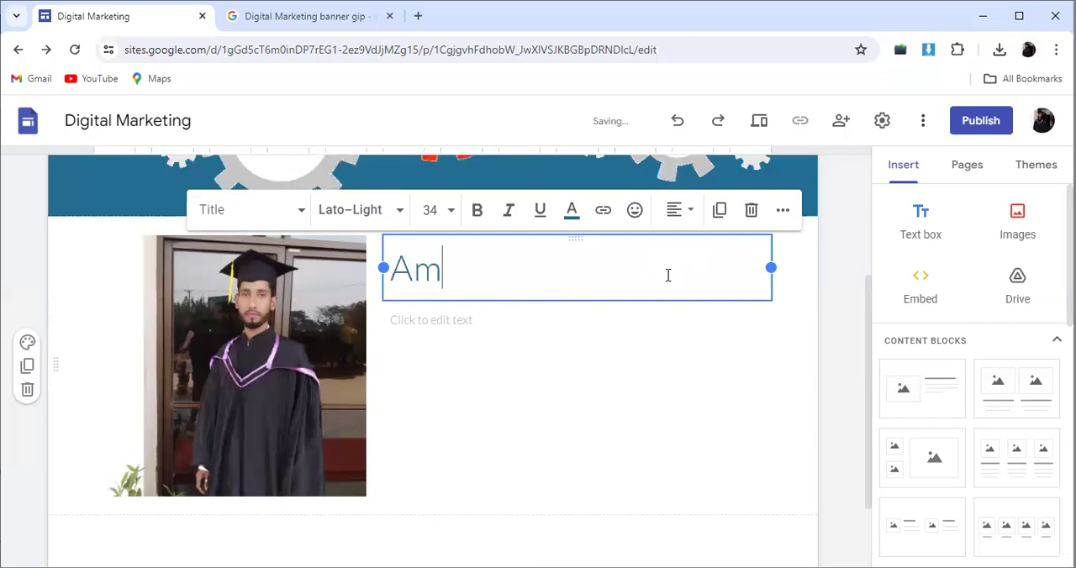
text(ou)
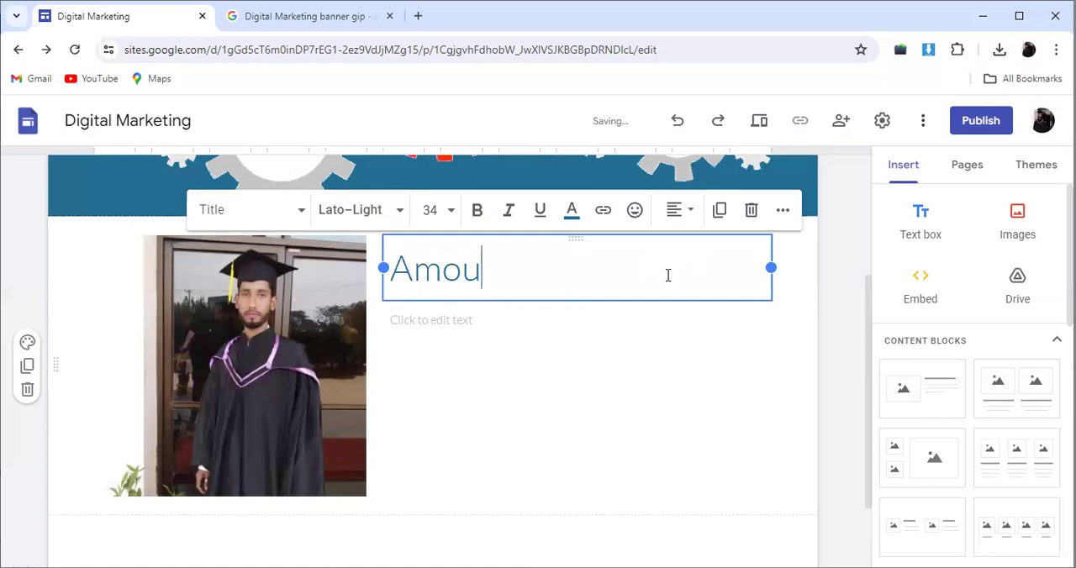
key(BackSpace)
key(BackSpace)
key(BackSpace)
text(bout )
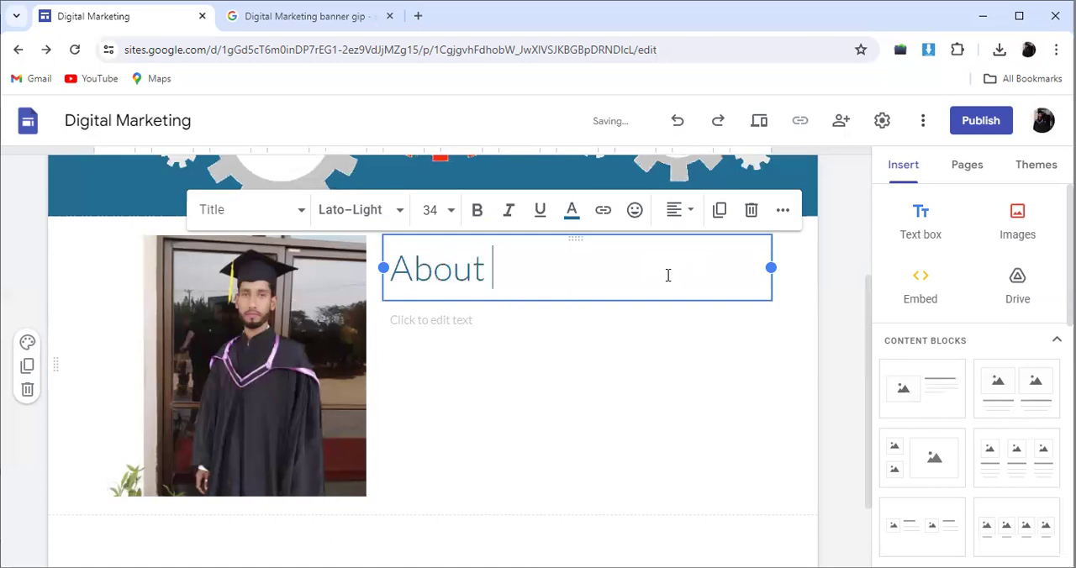
text(me)
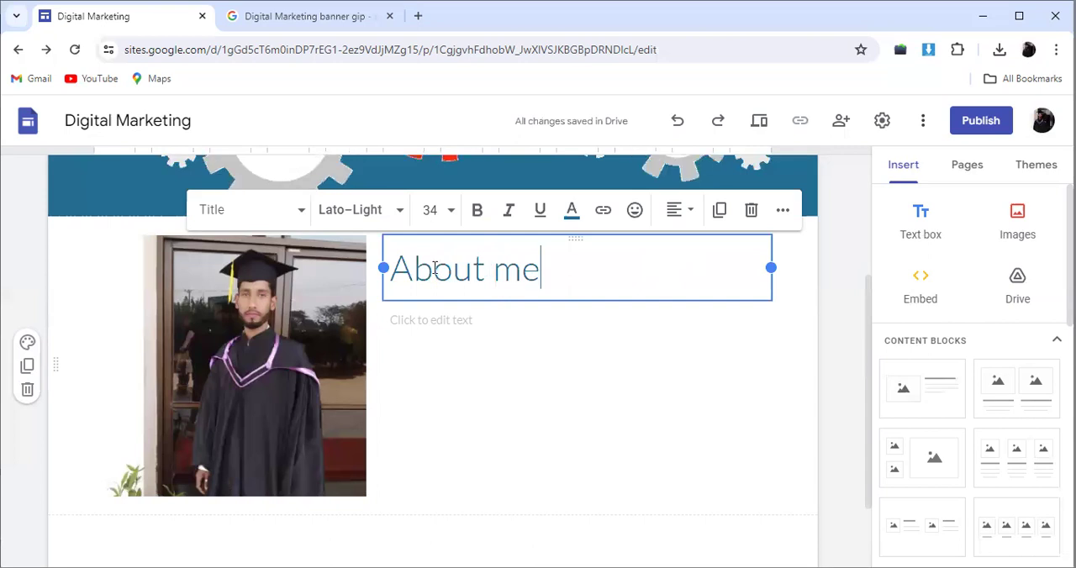
Step: Make the whole "About me" heading bold and centre it in its text box
shift+click(402, 267)
drag(401, 268, 339, 266)
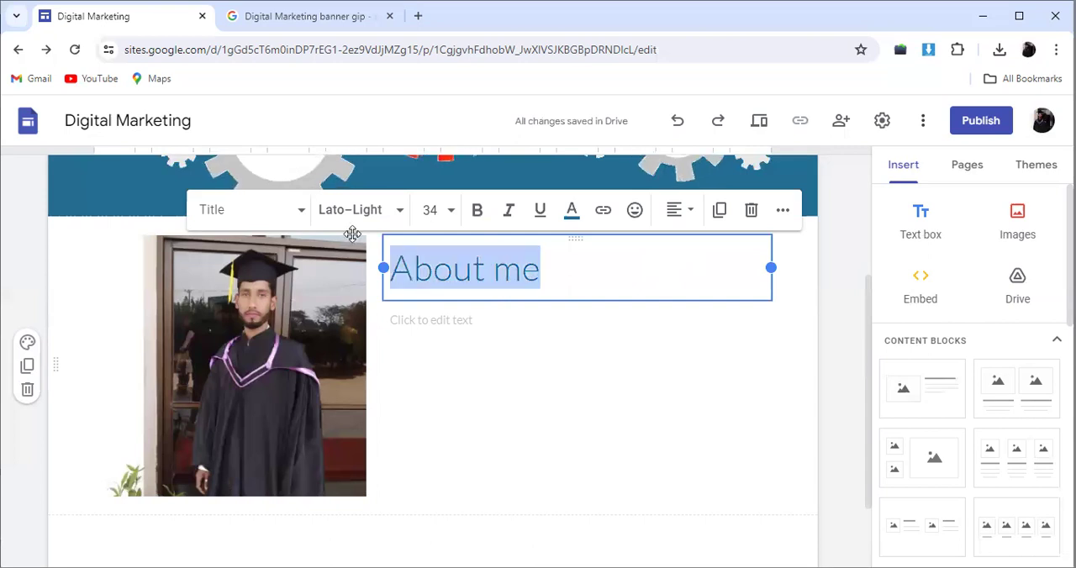
click(477, 212)
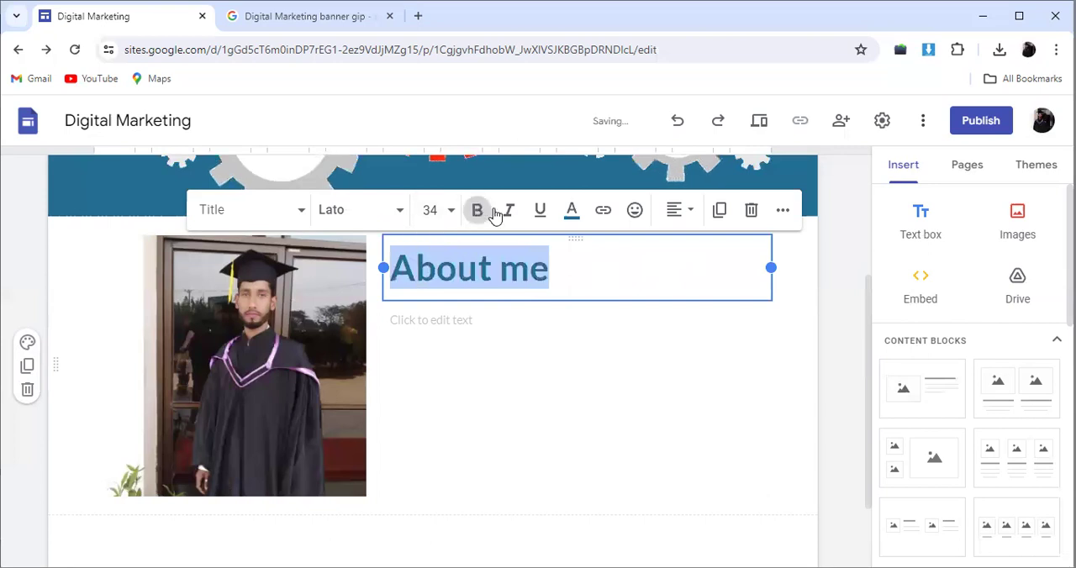
click(688, 216)
click(680, 296)
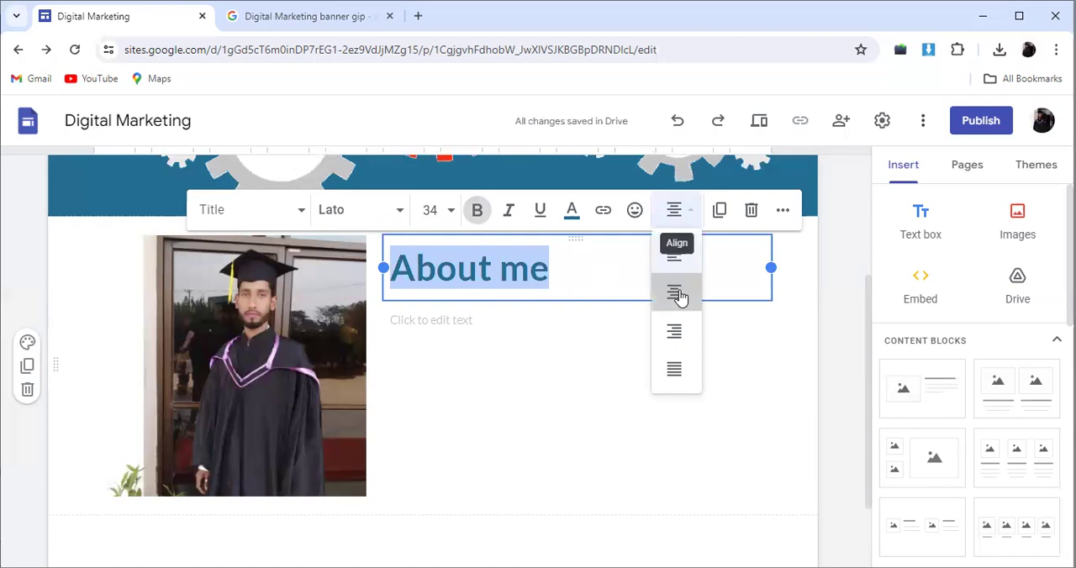
click(679, 289)
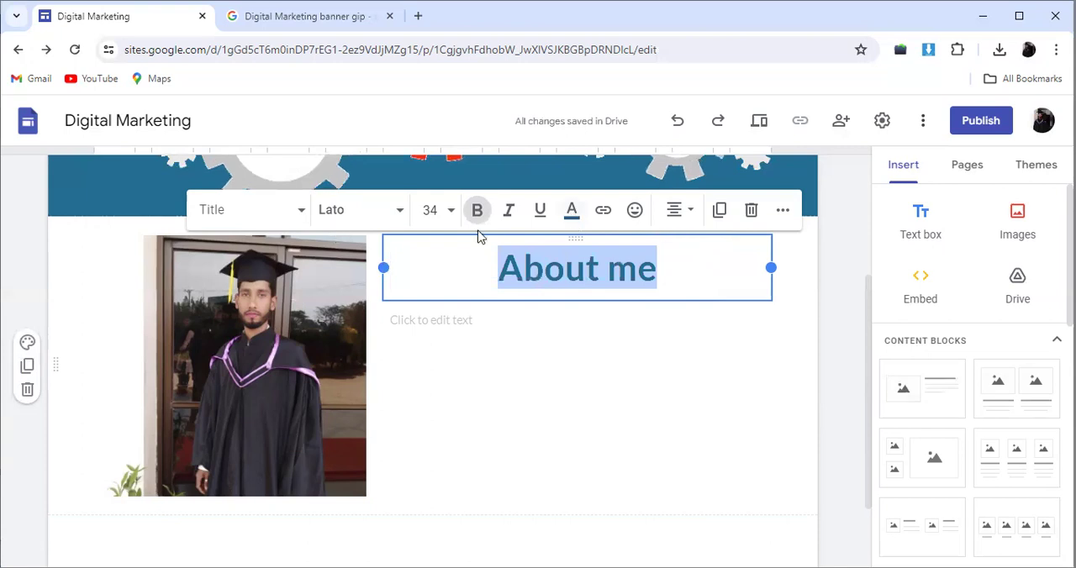
Step: Search the web for "chatgpt" in the second browser tab and open the ChatGPT site
click(471, 331)
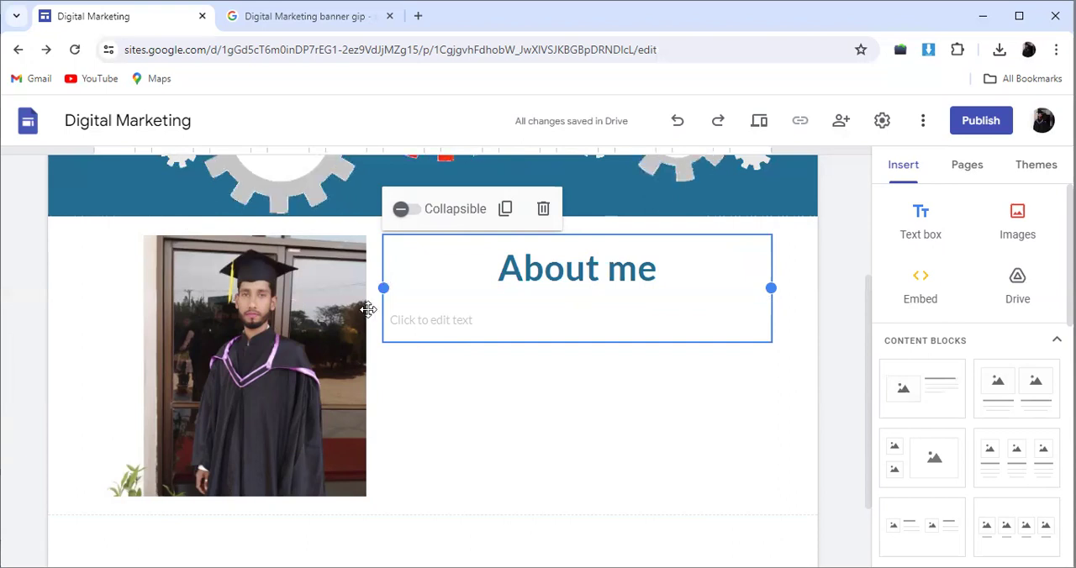
key(ctrl+Tab)
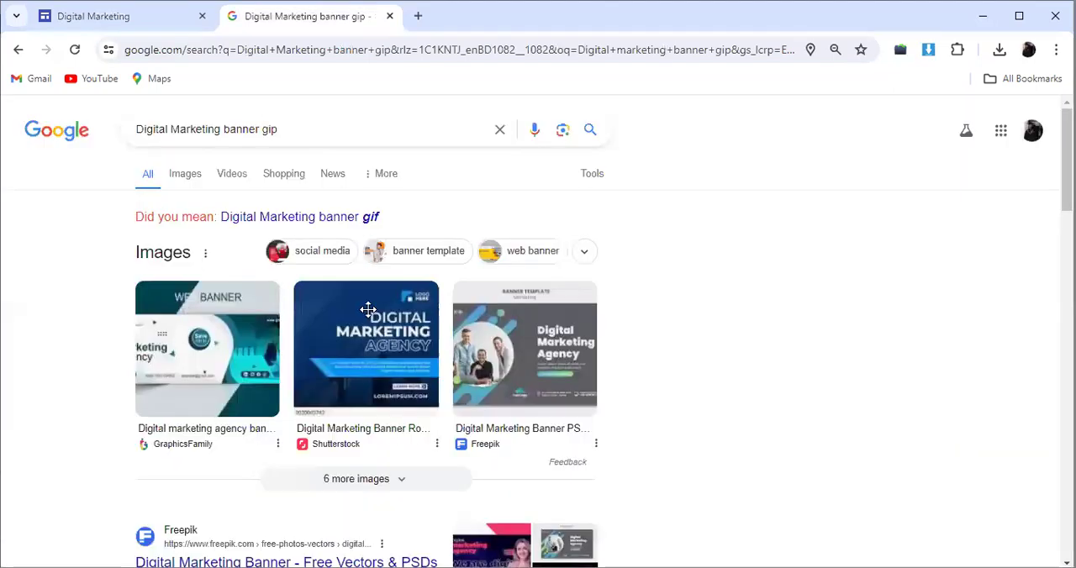
click(184, 24)
key(ctrl+Tab)
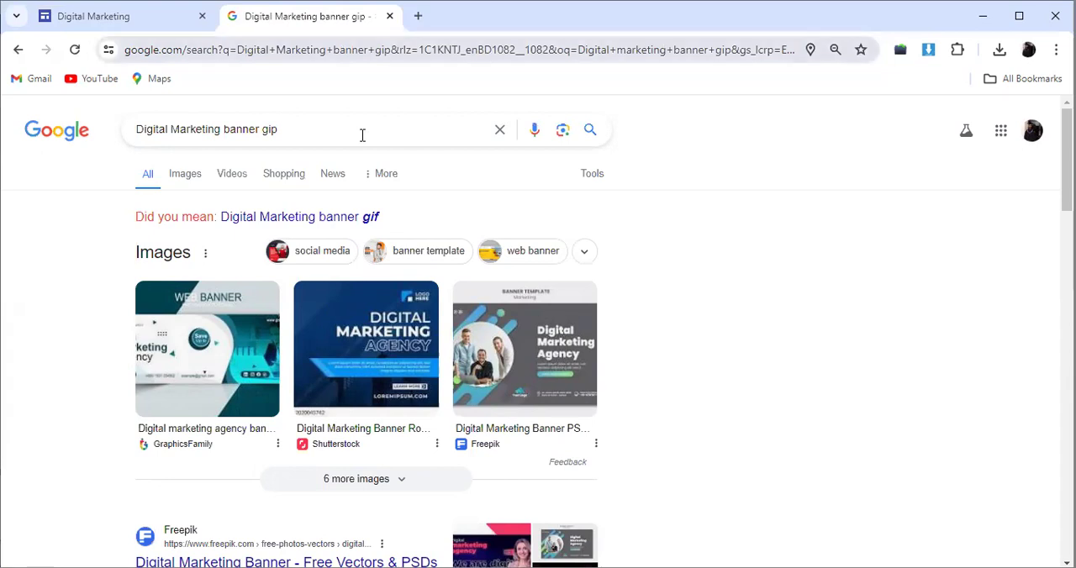
key(ctrl+l)
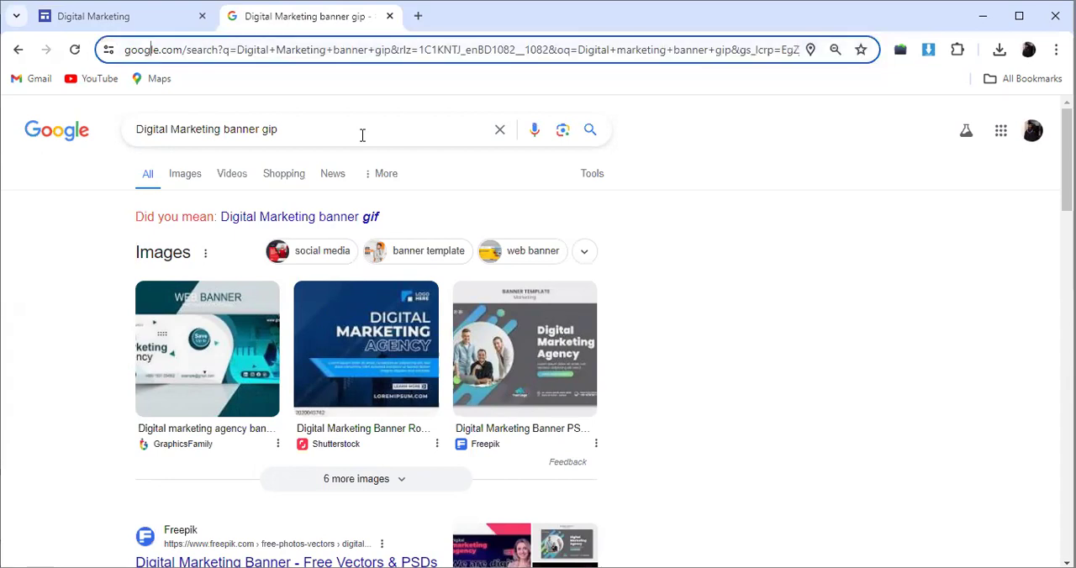
key(ctrl+a)
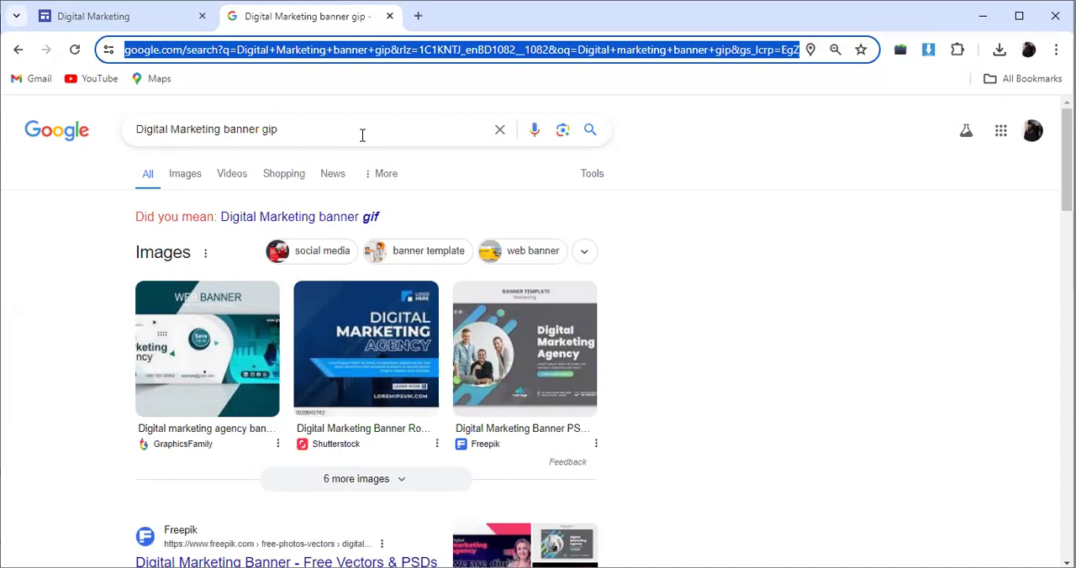
text(chatgpt)
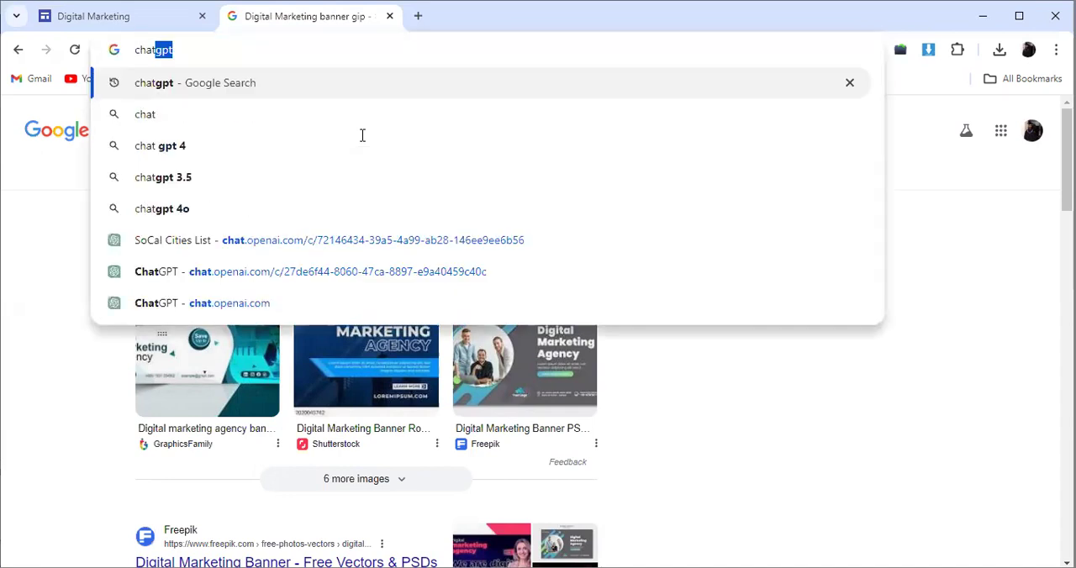
key(Return)
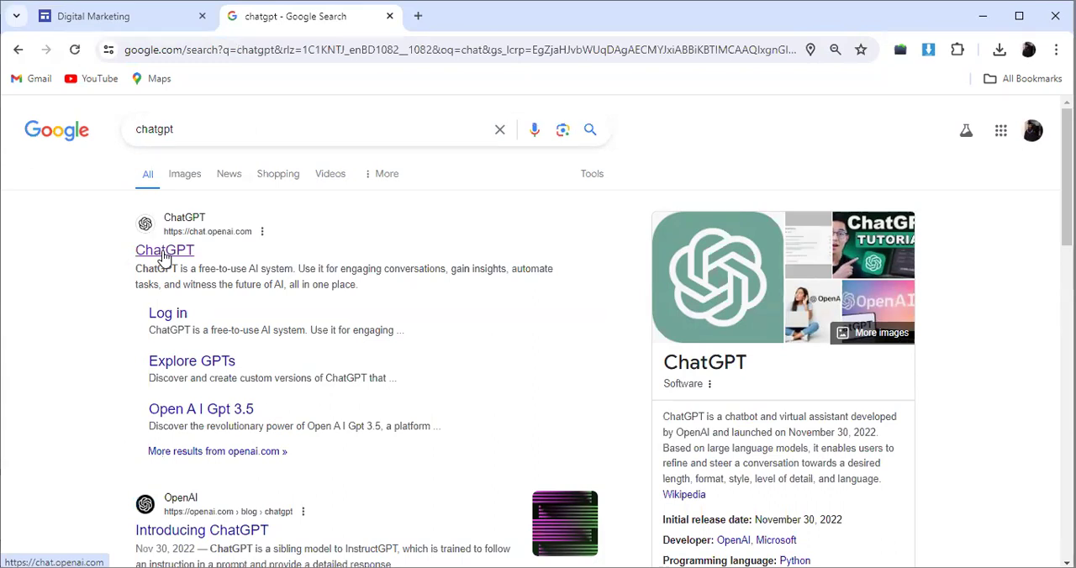
click(165, 254)
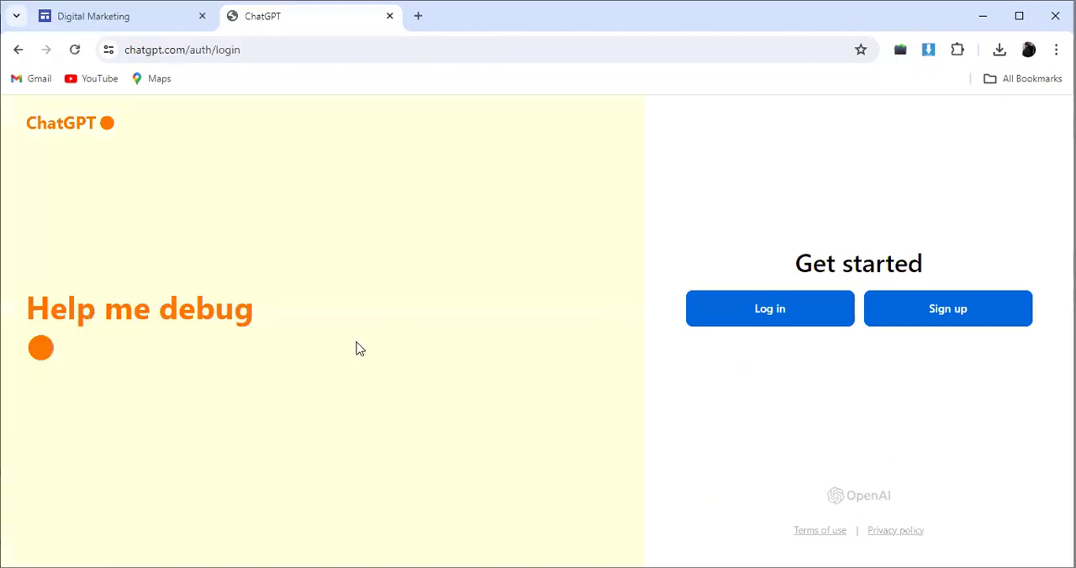
Step: Log in to ChatGPT with the second listed Google account and approve the sign-in to OpenAI
click(802, 318)
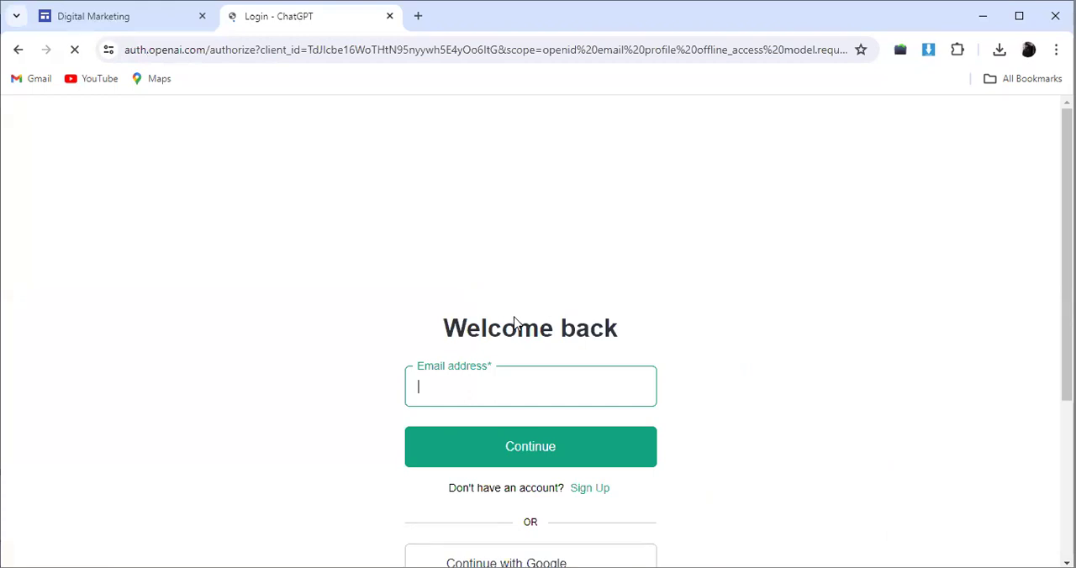
scroll(502, 357, down, 2)
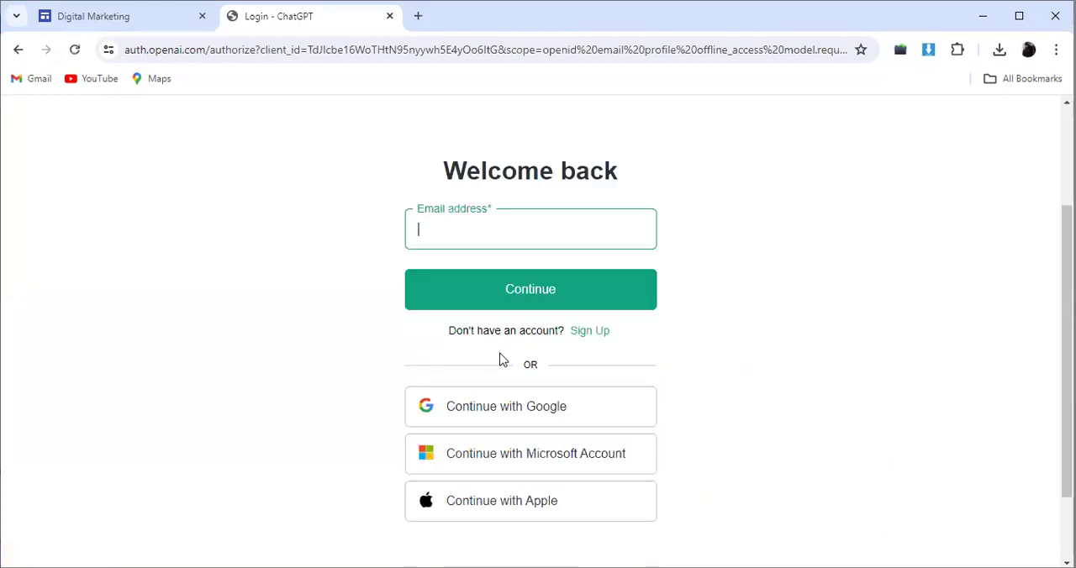
click(512, 421)
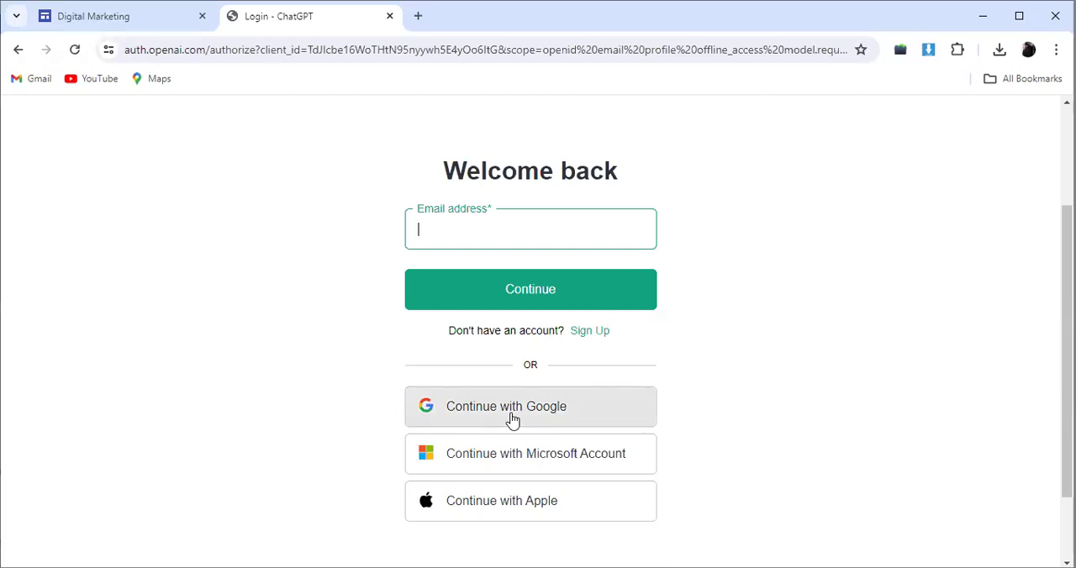
click(512, 420)
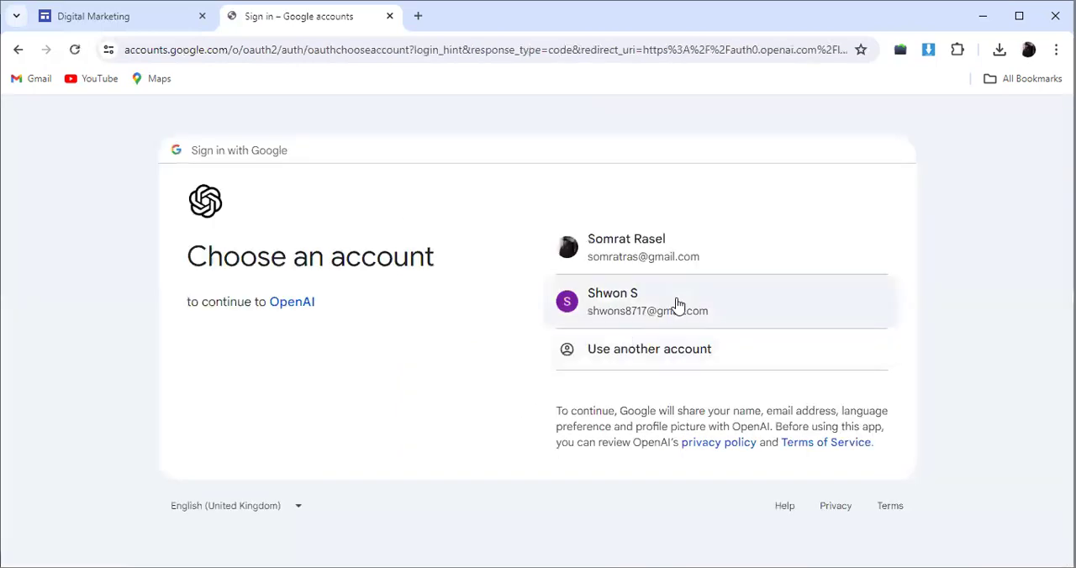
click(678, 303)
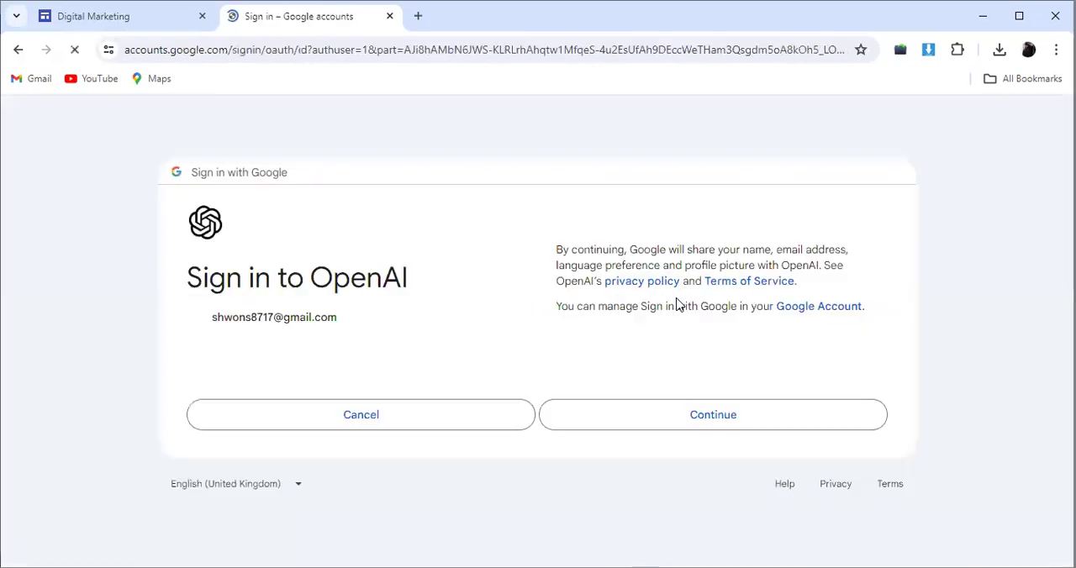
click(733, 428)
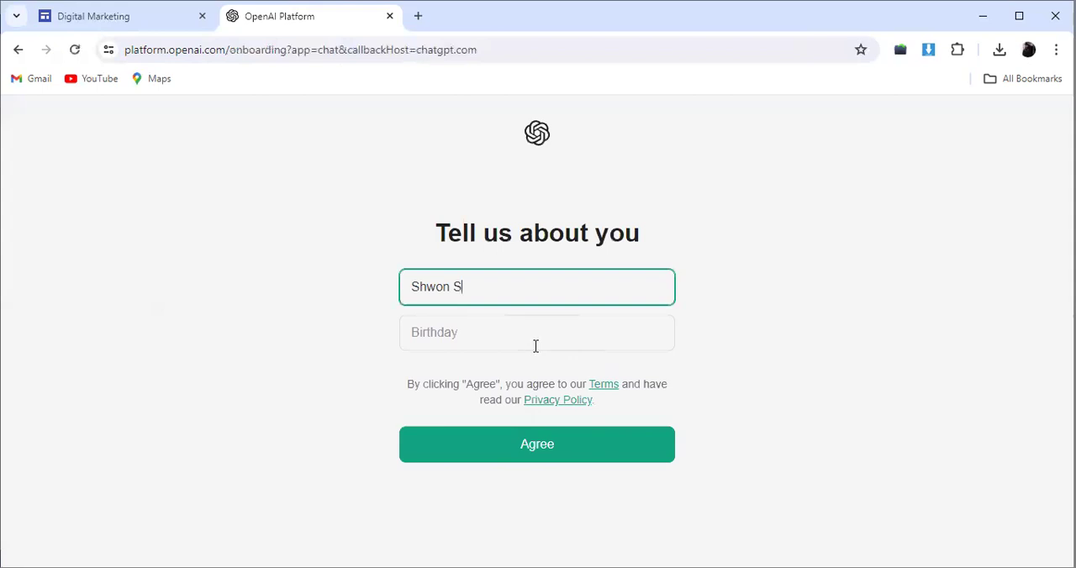
Step: Enter the date of birth on the account details form and agree to the terms
click(483, 334)
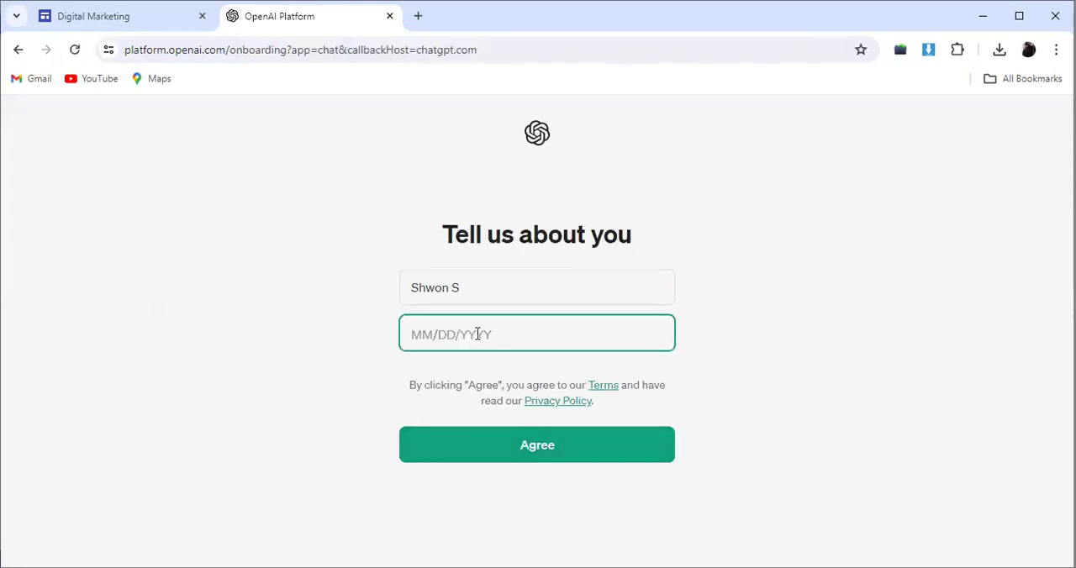
text(01/11/1991)
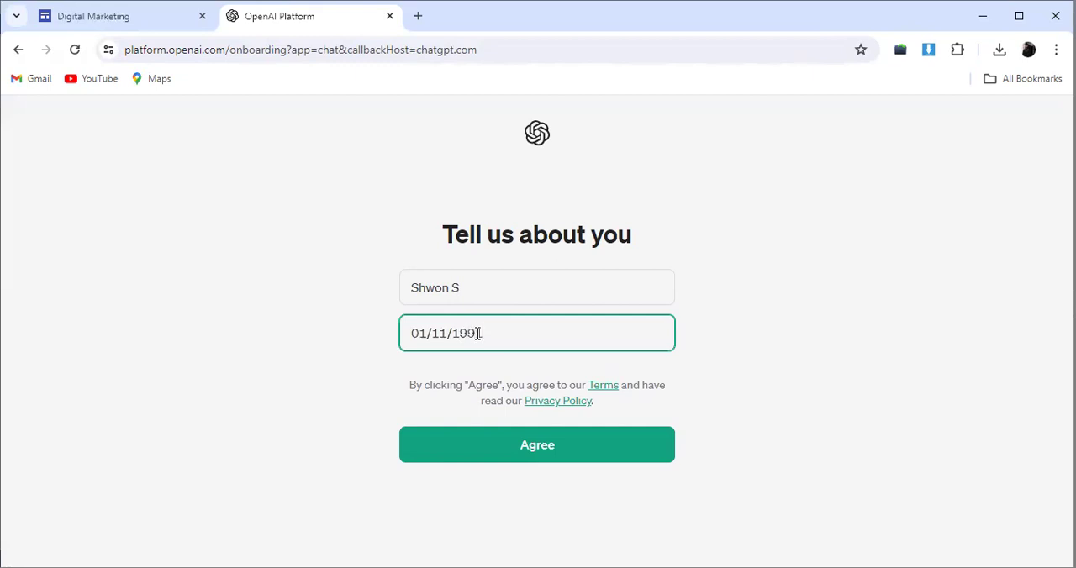
click(524, 442)
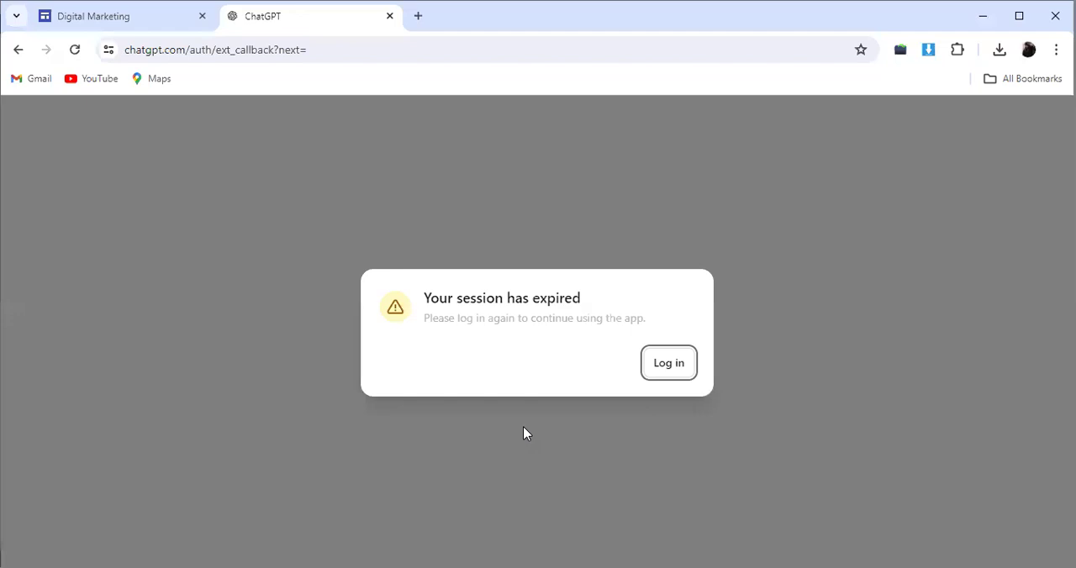
Step: Log in again after the expired session and dismiss the getting-started tips and the GPT-4o introduction
click(668, 364)
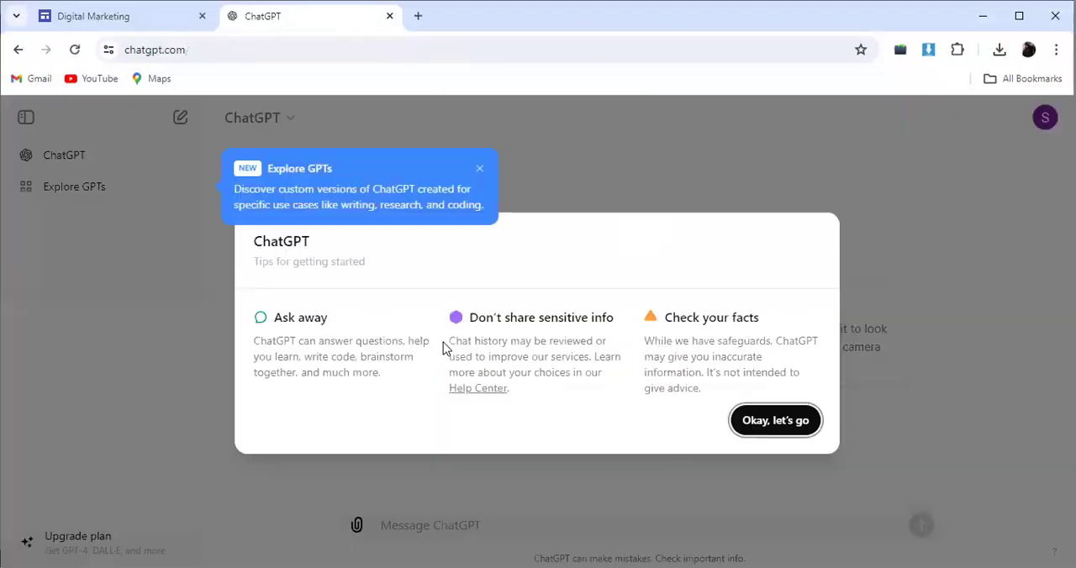
click(484, 170)
click(775, 424)
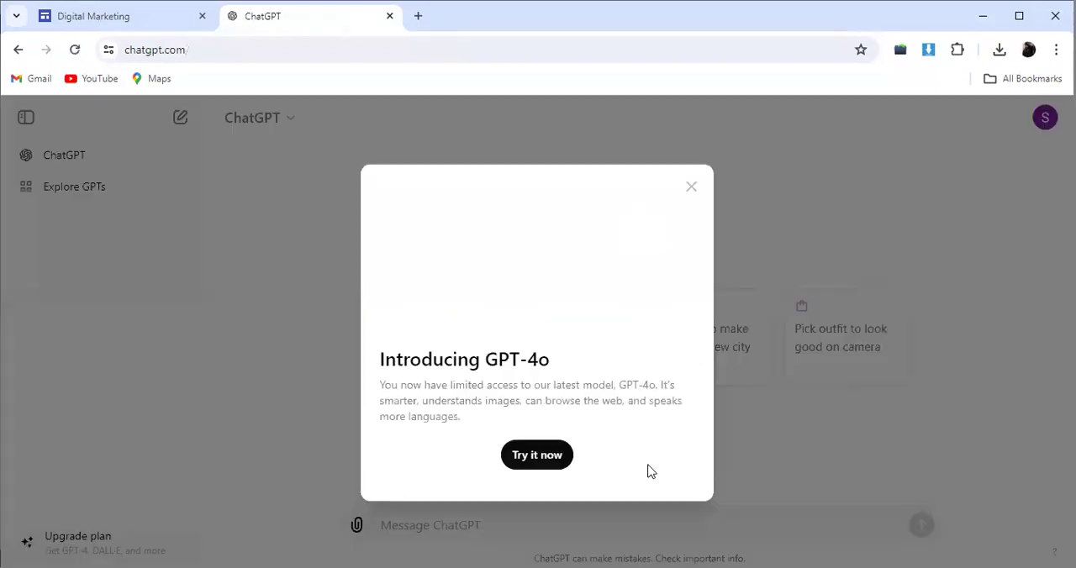
click(692, 189)
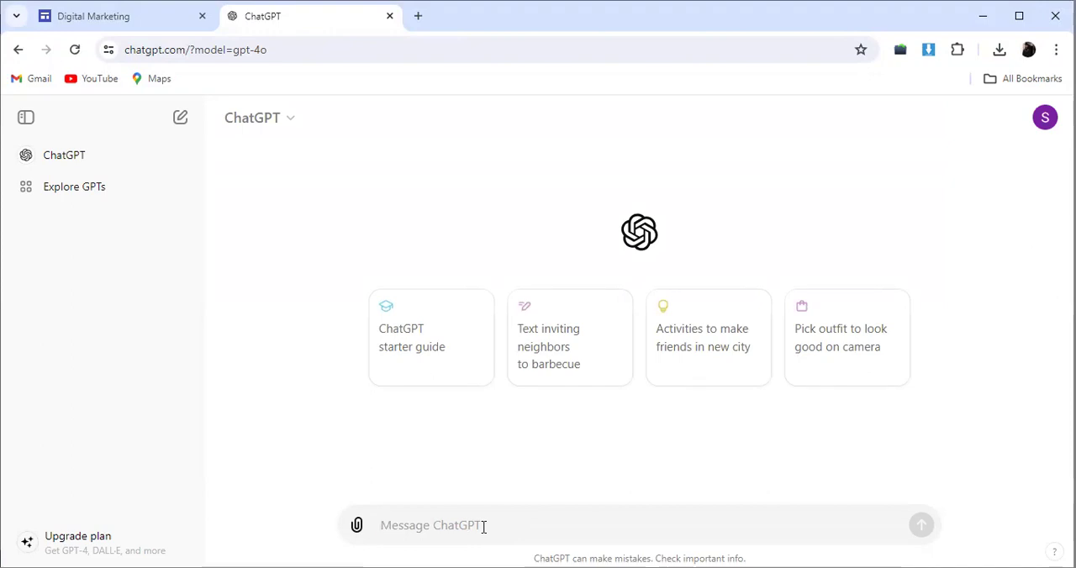
Step: Write the ChatGPT prompt "write a description about digital marketing within 100 words"
text(writ)
text(ee)
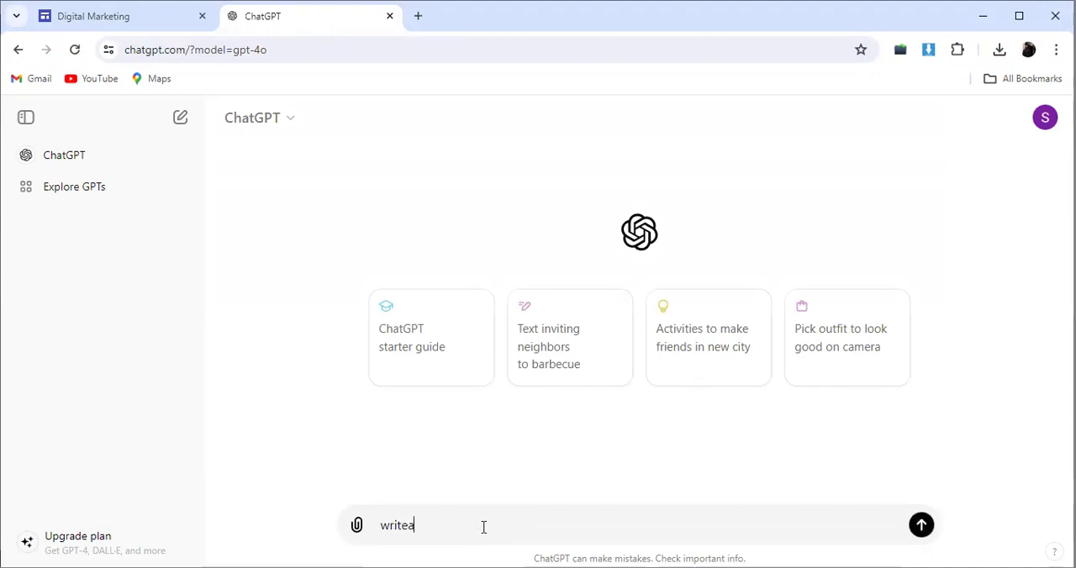
key(BackSpace)
text(ade)
key(BackSpace)
key(BackSpace)
text(desc)
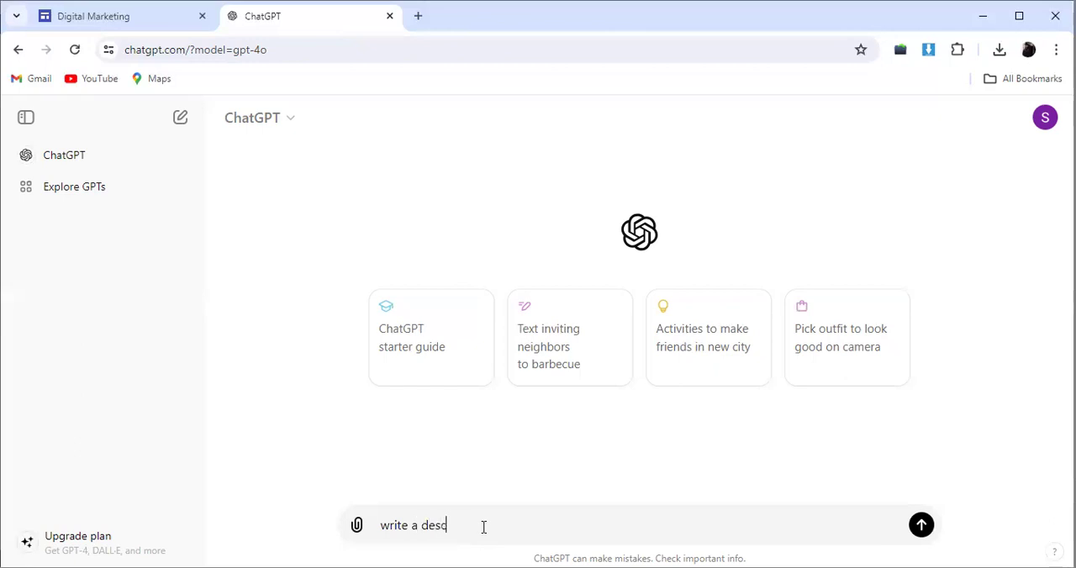
text(ription about digitma)
key(BackSpace)
text(al market)
key(BackSpace)
text(eting)
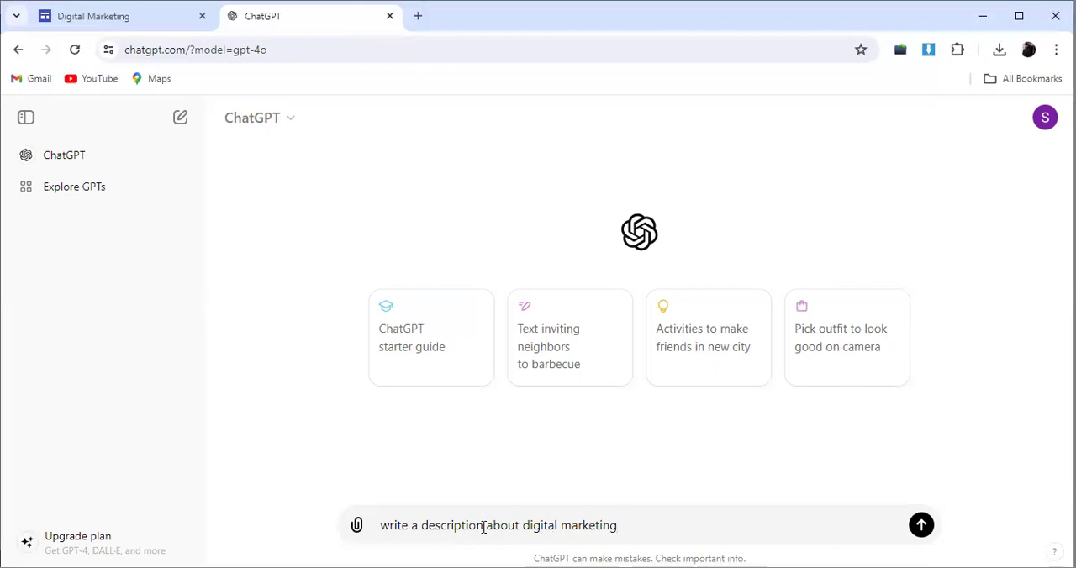
text( within)
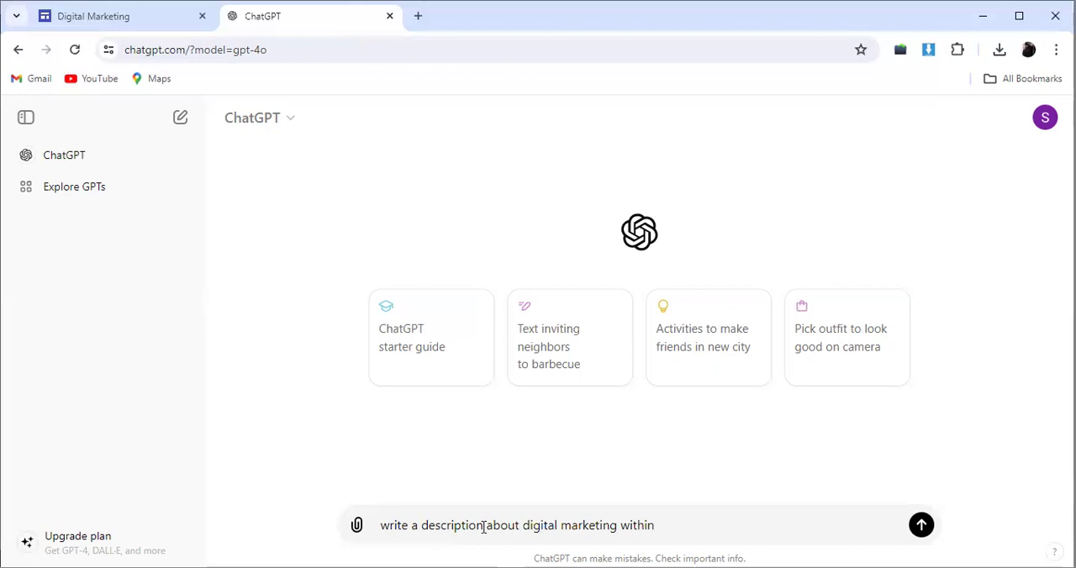
text(100 )
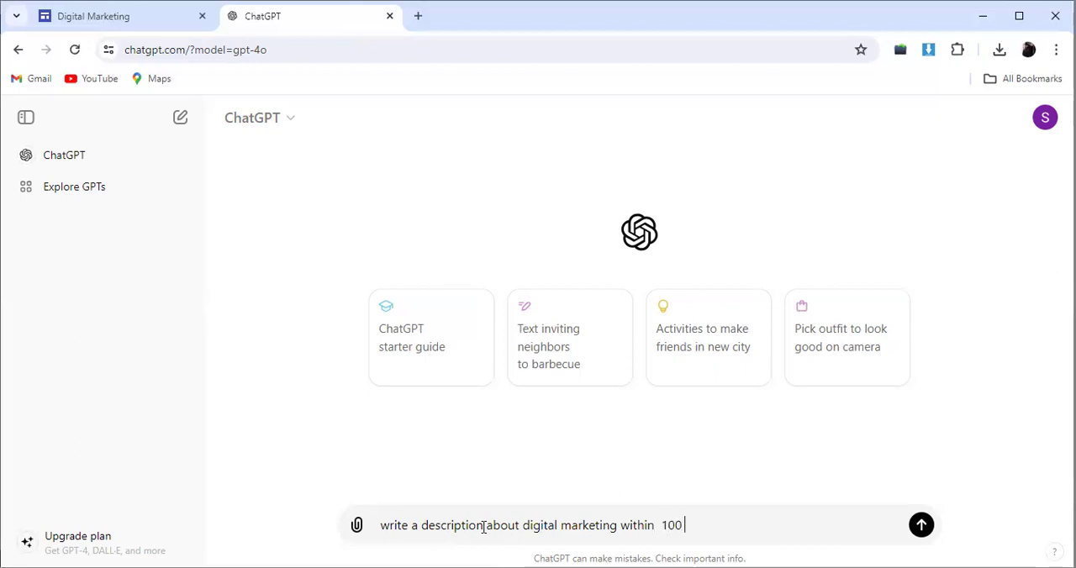
text(words)
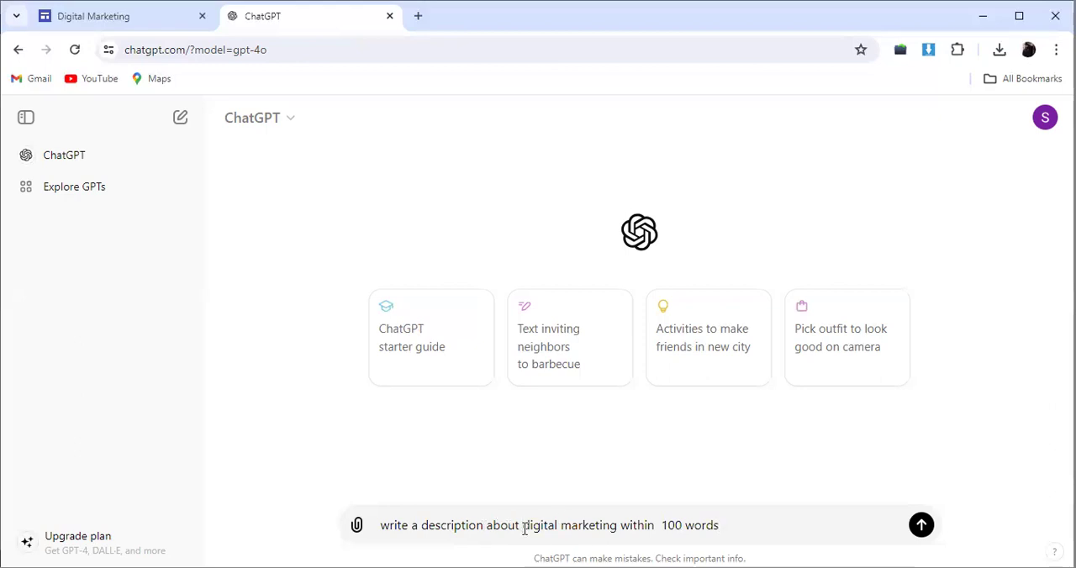
Step: Put quotation marks around "digital marketing" in the prompt and send it
click(523, 526)
text(")
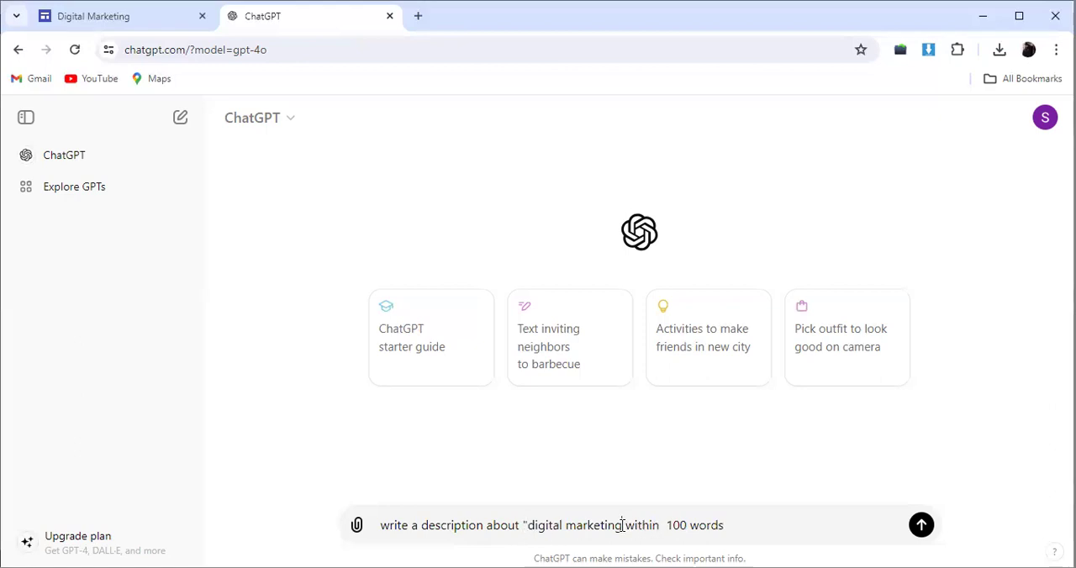
click(622, 526)
text(")
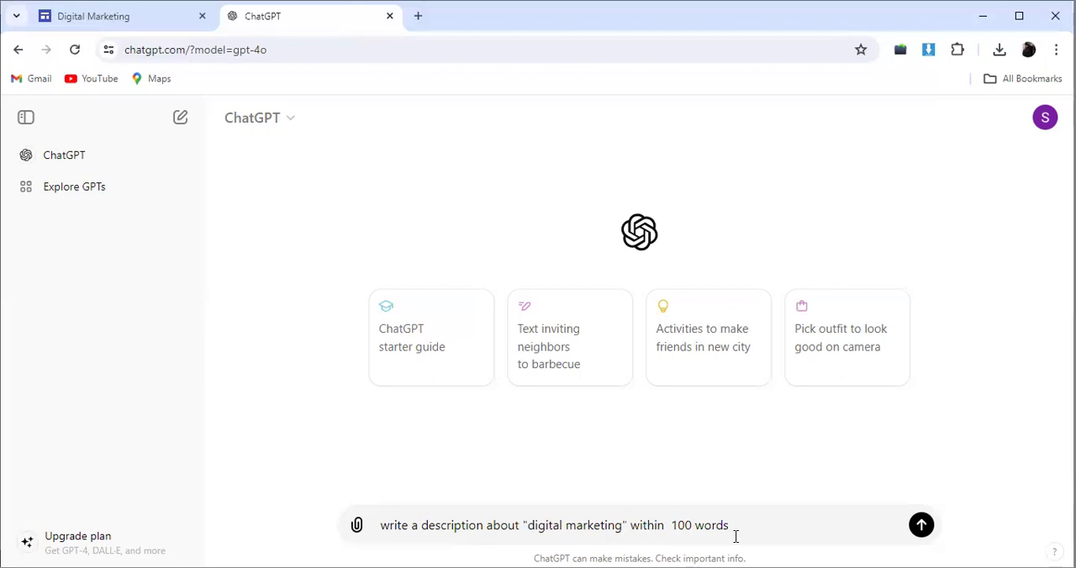
click(922, 527)
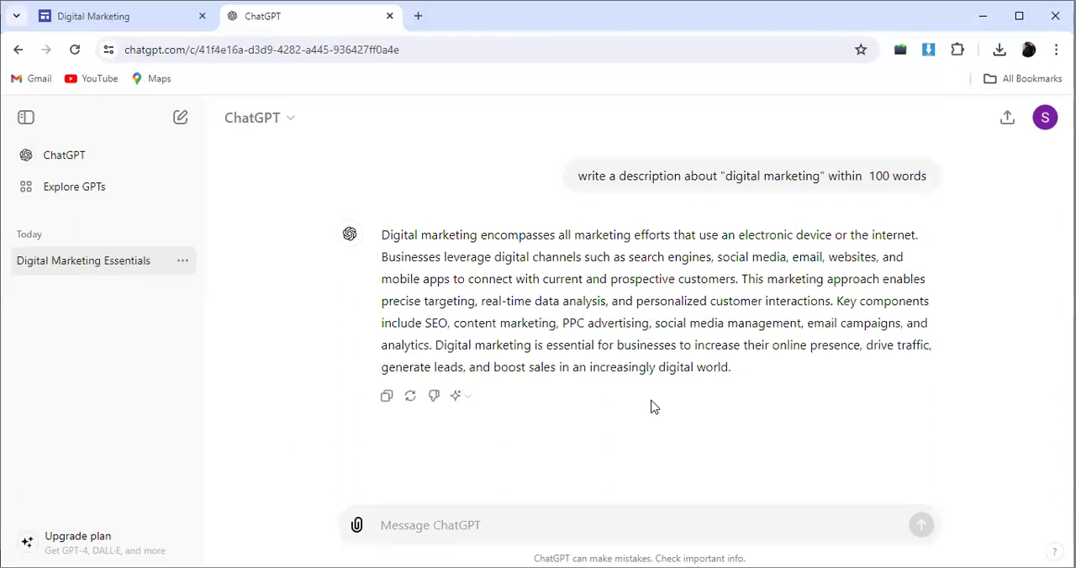
Step: Copy ChatGPT's description and paste it into the empty text box under the "About me" heading in Google Sites
click(380, 398)
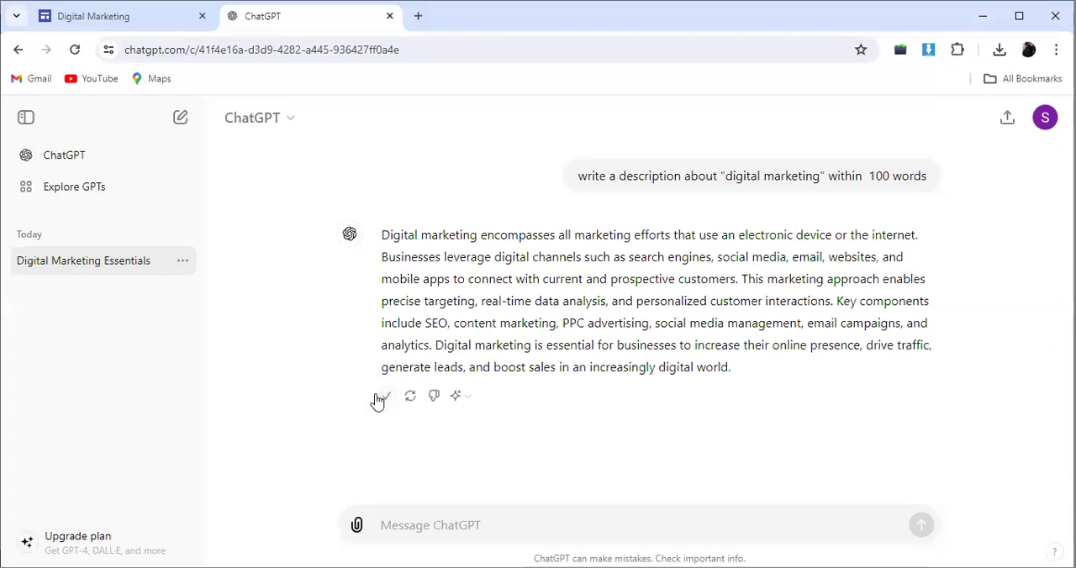
click(114, 23)
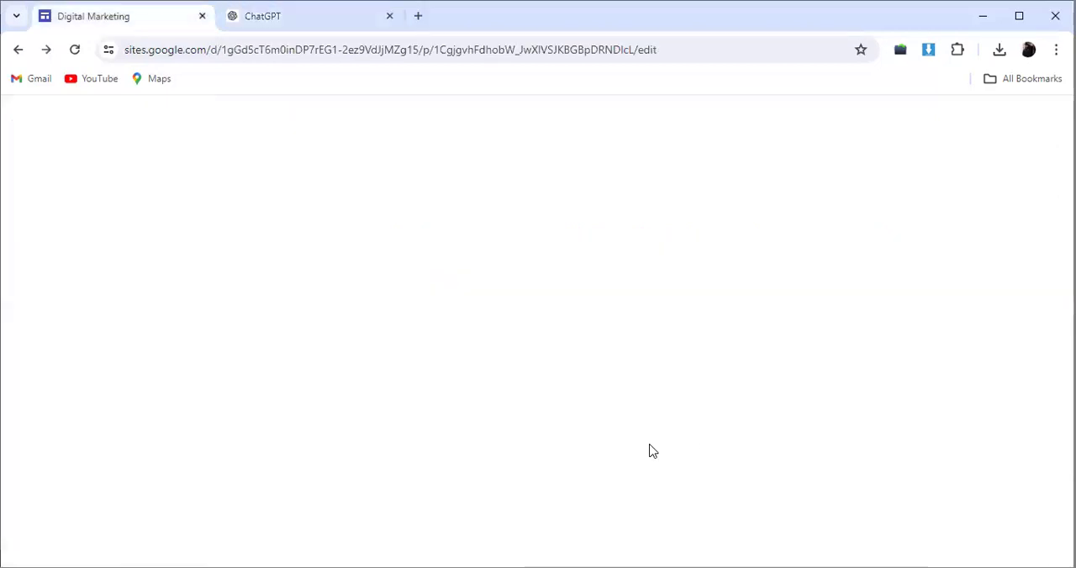
click(454, 402)
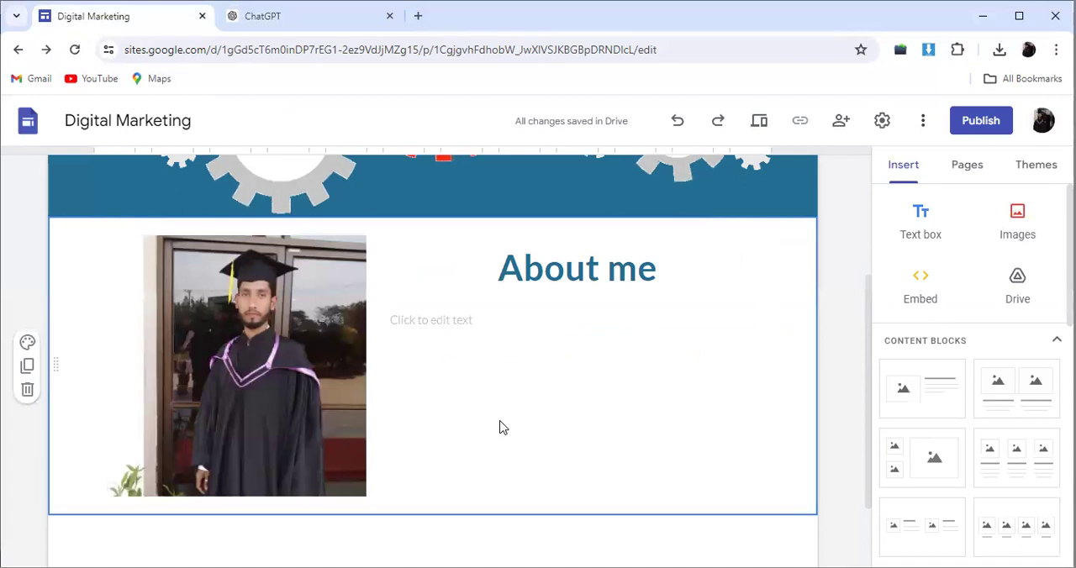
click(464, 321)
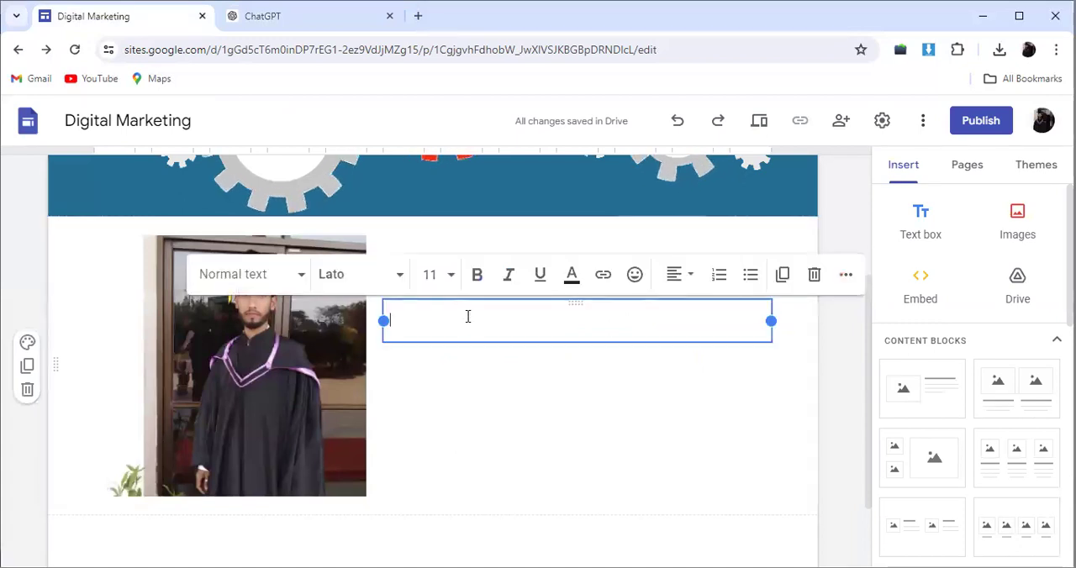
key(ctrl+v)
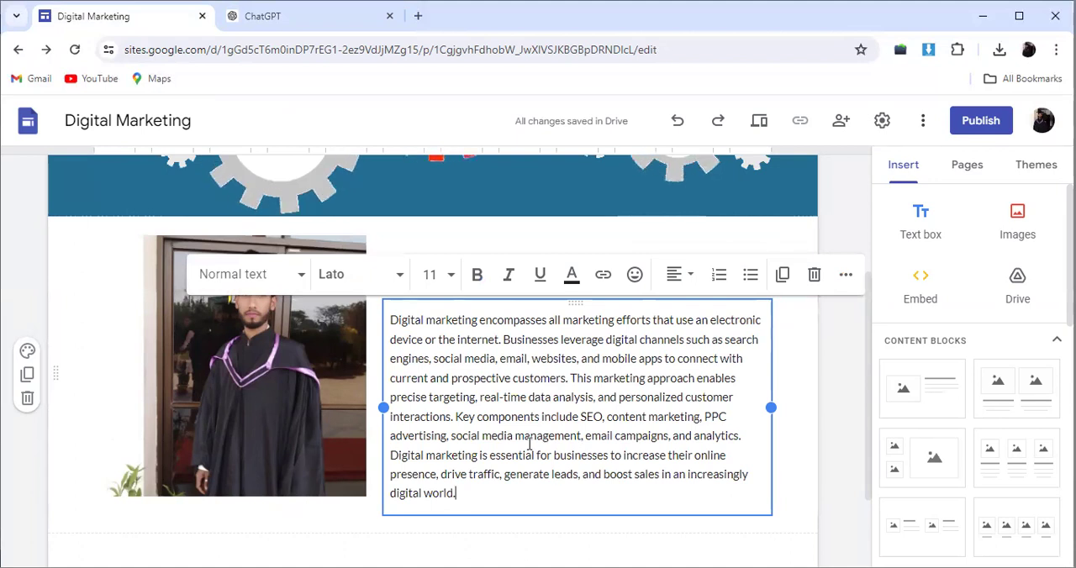
scroll(529, 446, down, 1)
scroll(529, 446, up, 2)
scroll(526, 436, down, 2)
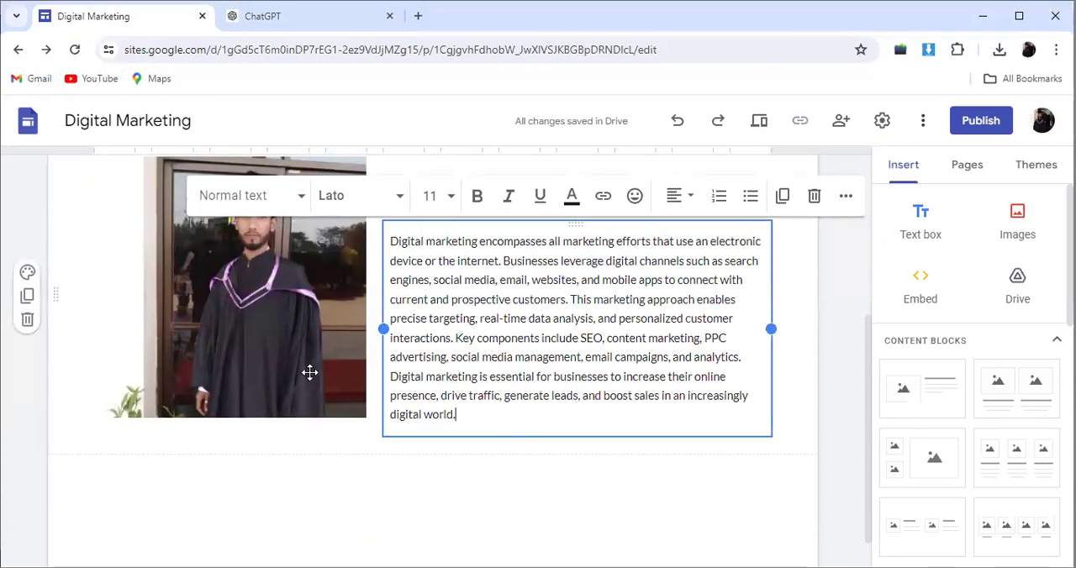
Step: Stretch the graduation photo slightly downward so its lower edge lines up with the description text box beside it
click(286, 358)
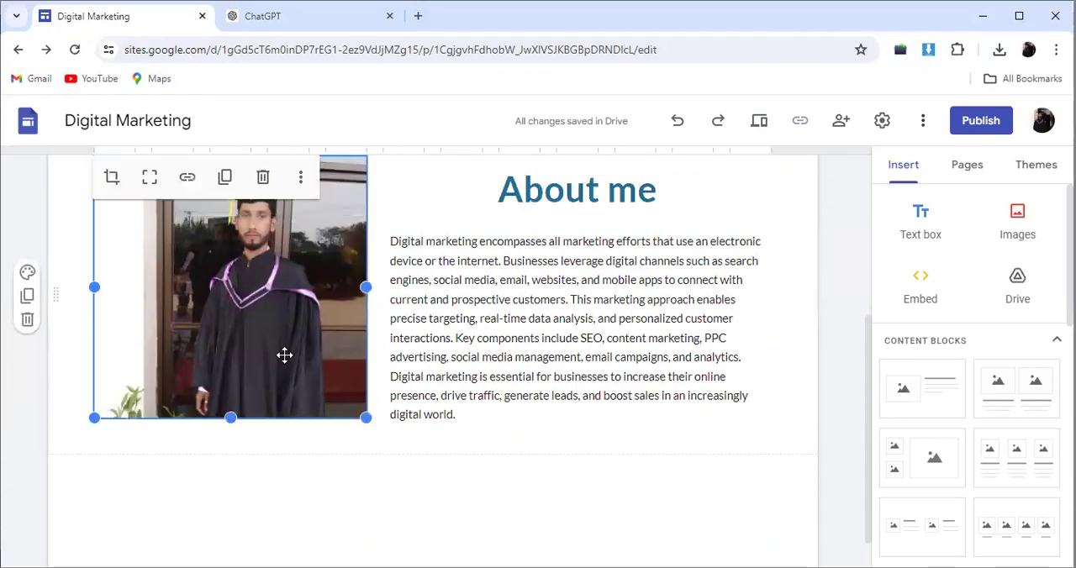
click(441, 357)
click(291, 367)
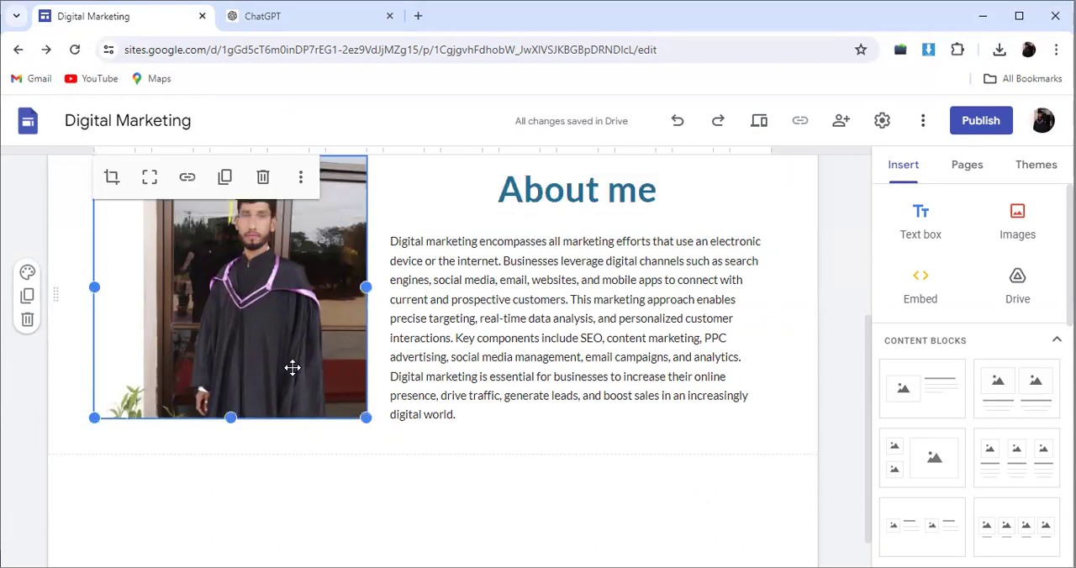
mouse_move(230, 424)
mouse_down()
mouse_move(238, 449)
mouse_move(228, 436)
mouse_up()
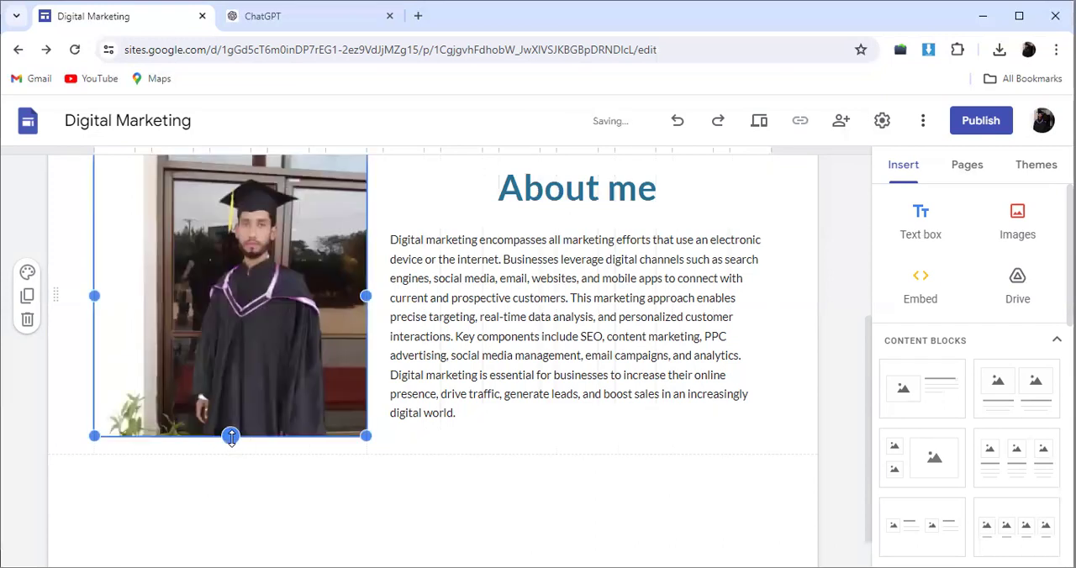
click(481, 358)
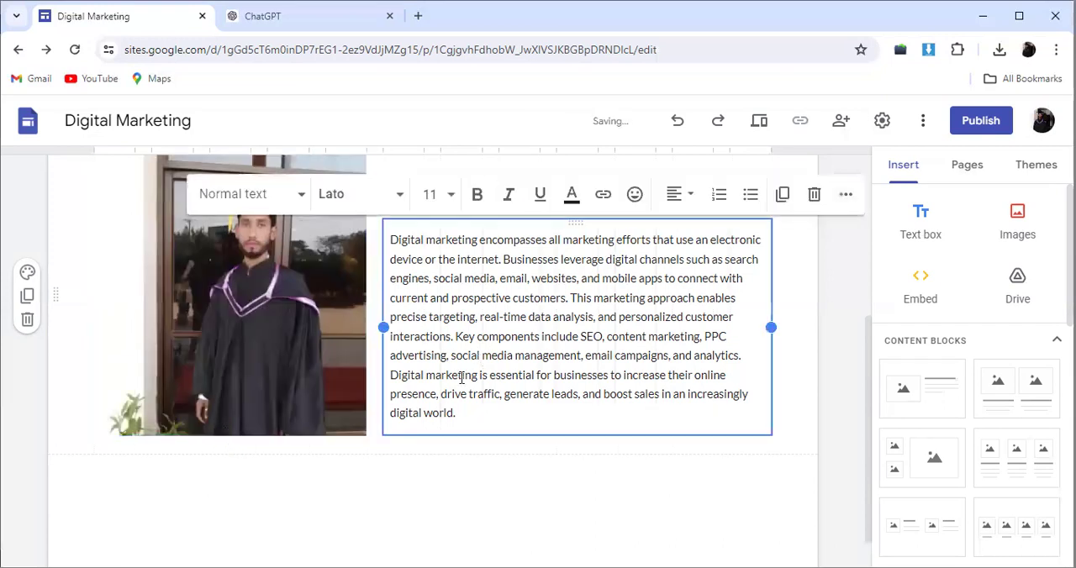
Step: Add a new page named "Home" to the site
scroll(511, 395, up, 1)
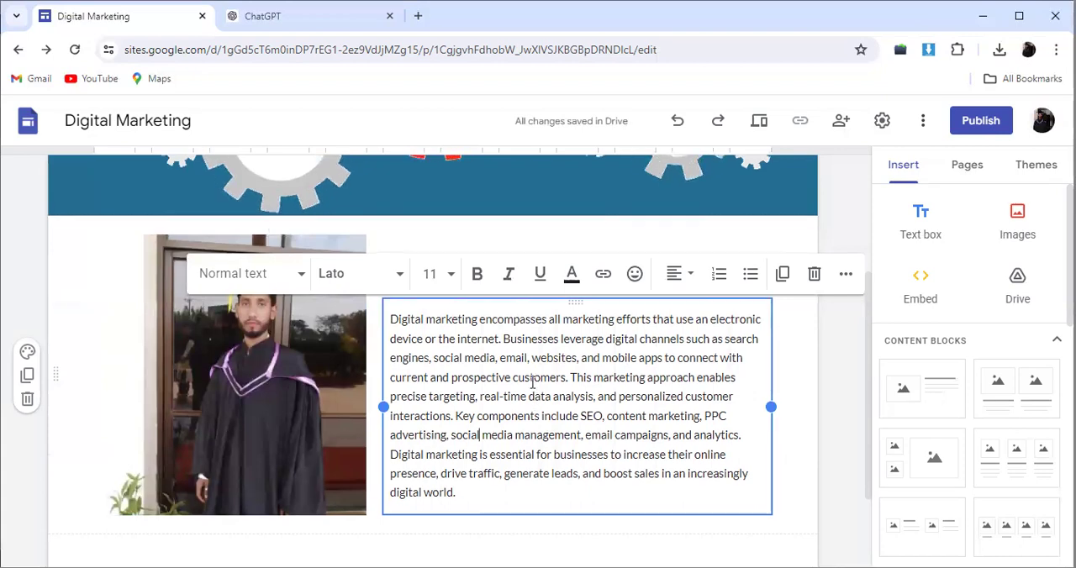
scroll(536, 401, up, 3)
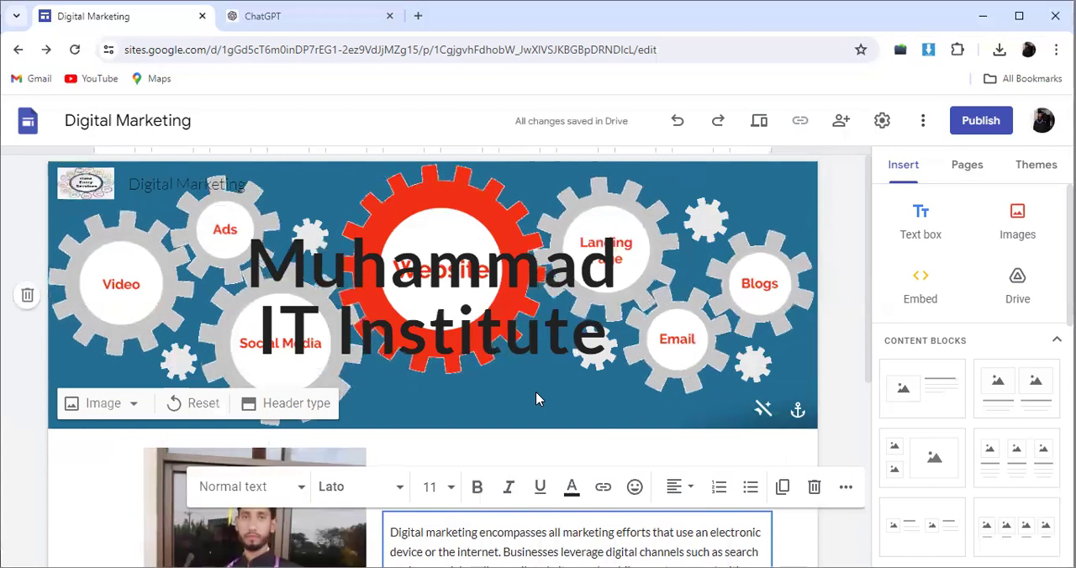
click(960, 174)
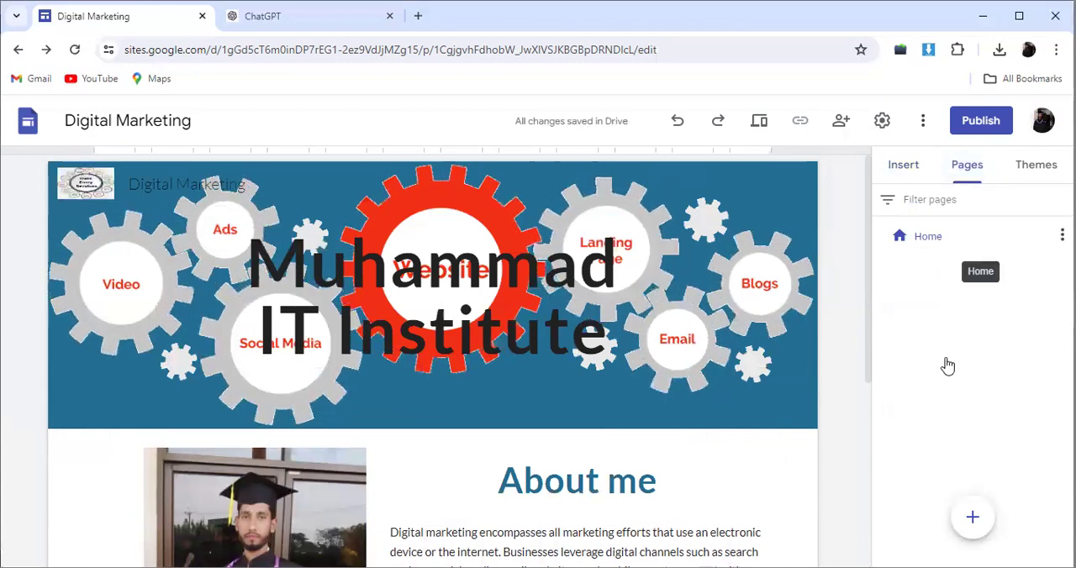
mouse_move(971, 526)
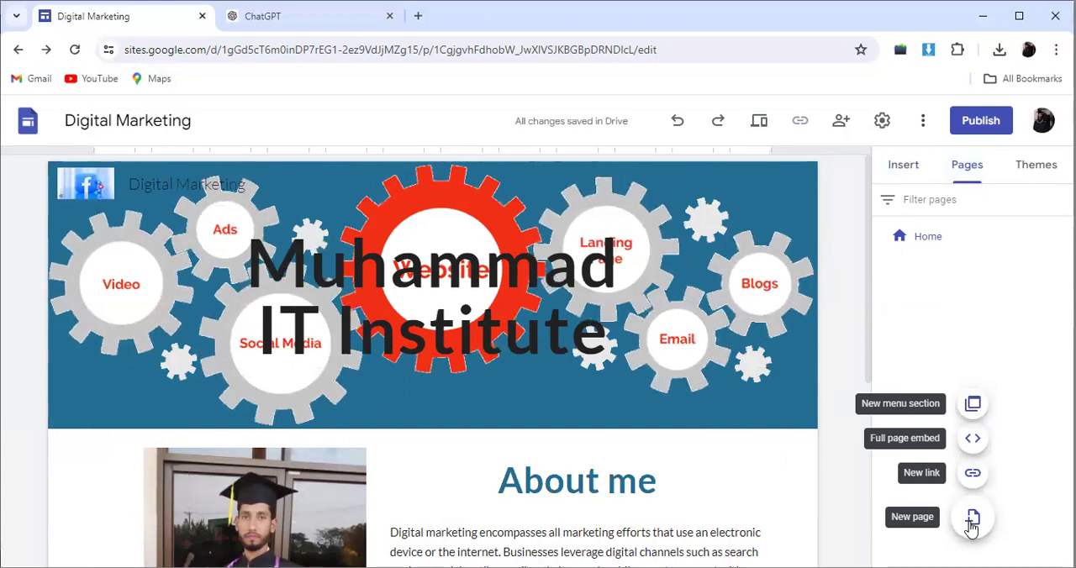
click(972, 521)
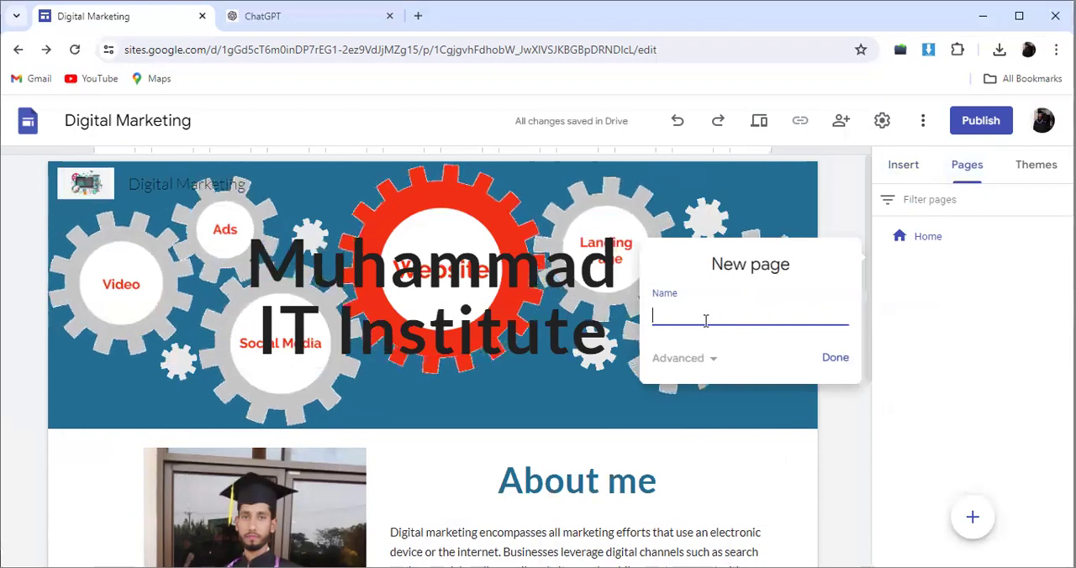
text(Home)
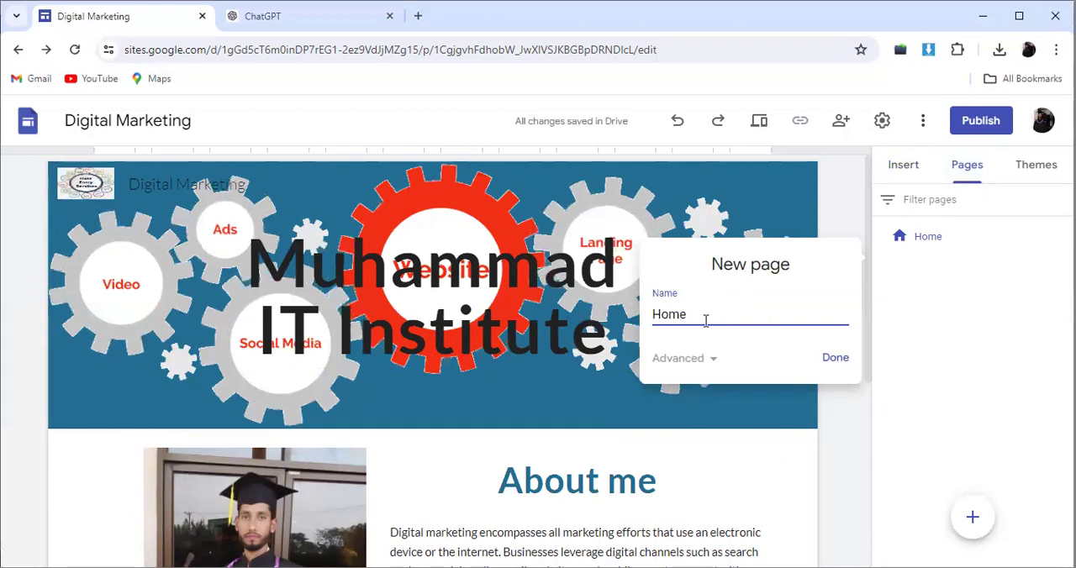
click(835, 360)
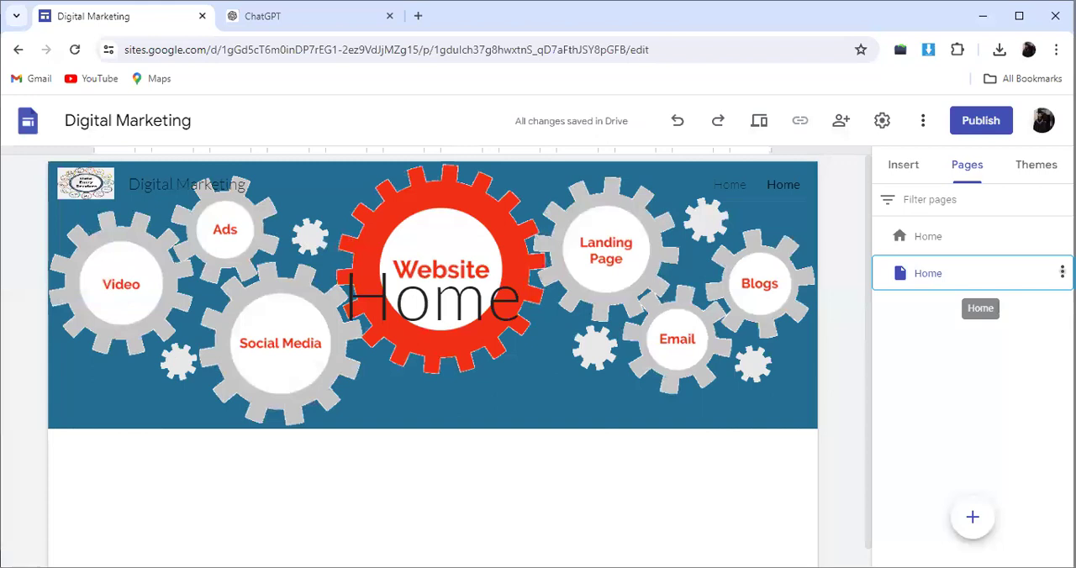
Step: Set the new blank Home page as the homepage and delete the original Home page
click(1062, 271)
click(1017, 279)
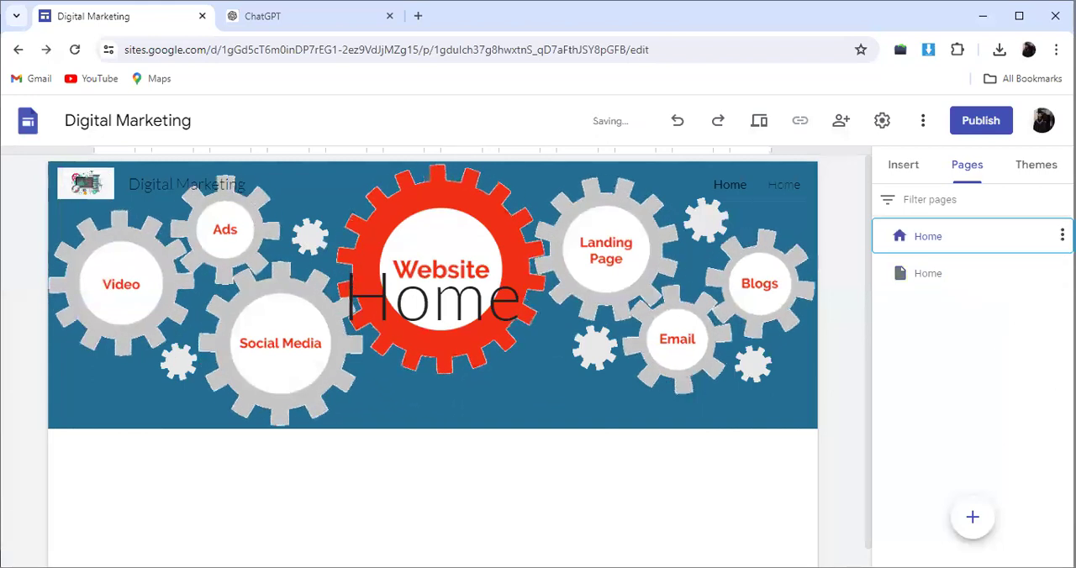
click(1062, 236)
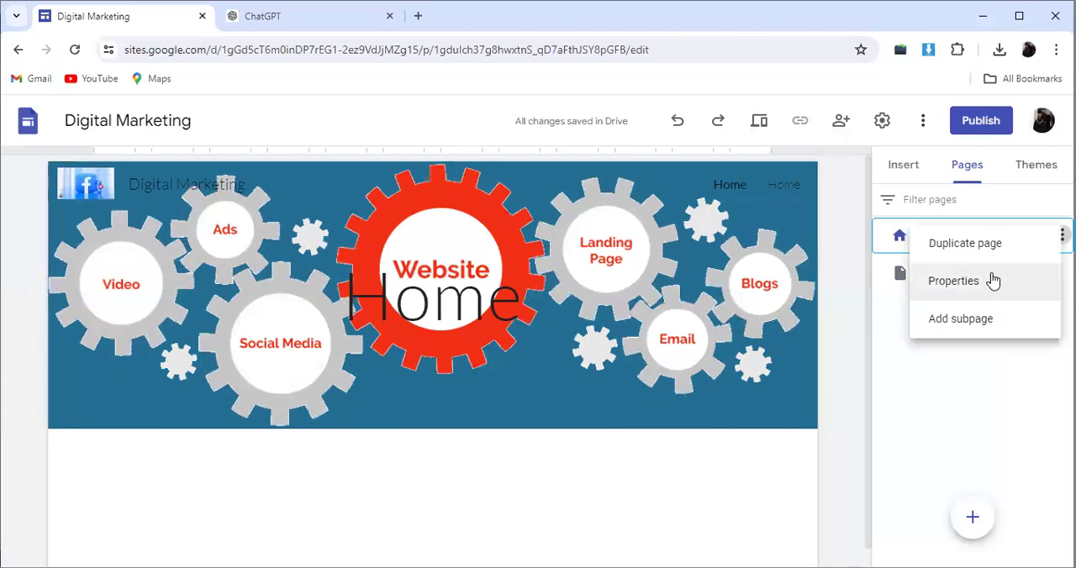
click(995, 372)
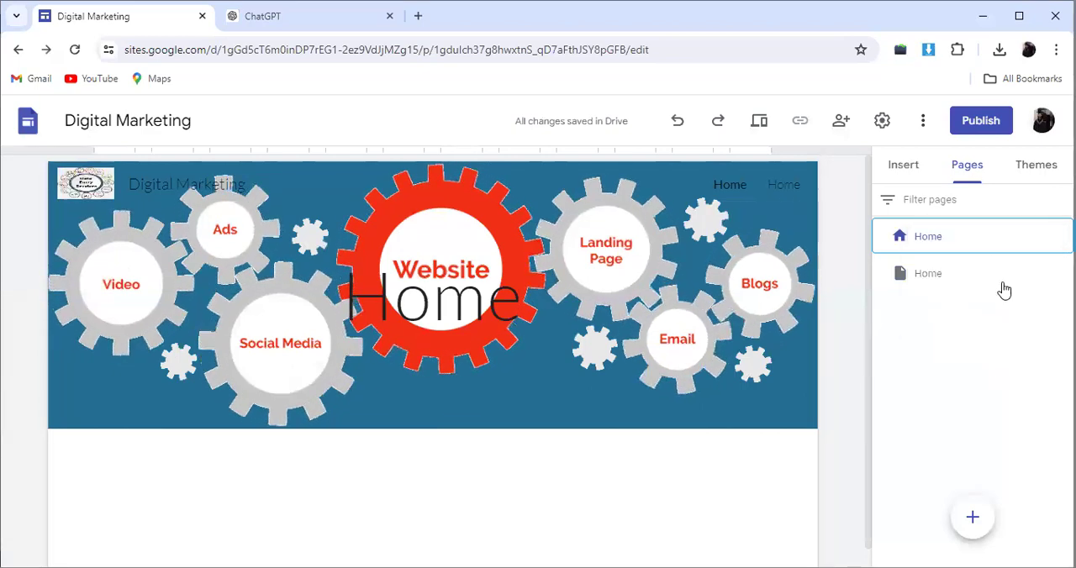
click(1062, 273)
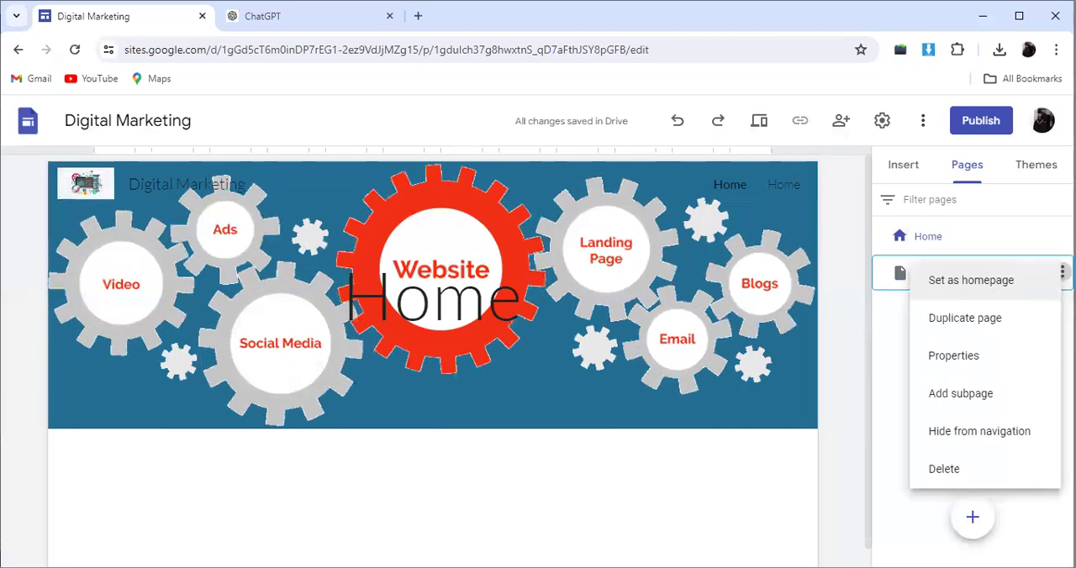
click(944, 471)
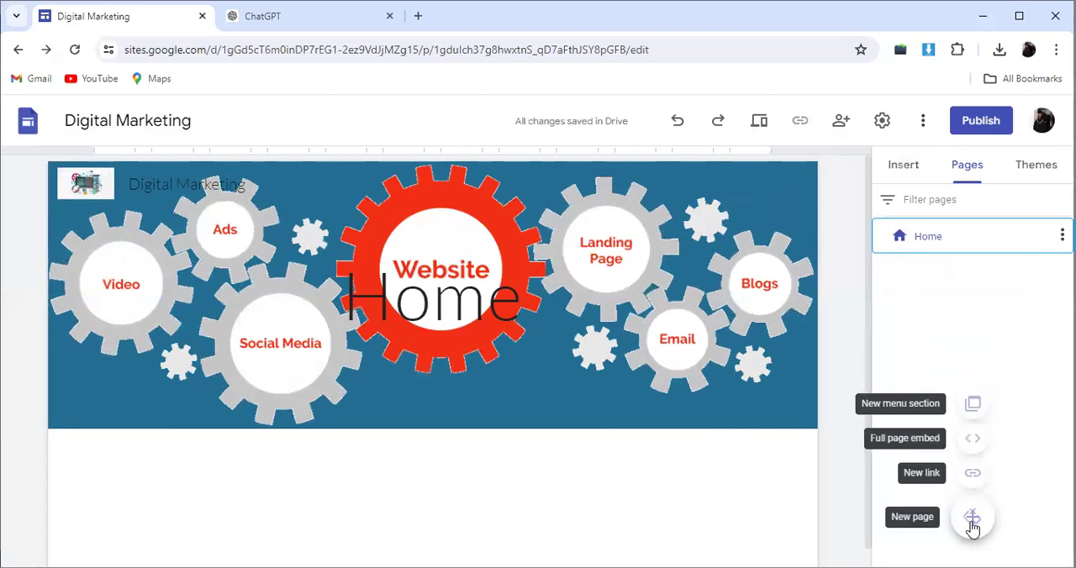
Step: Add a new page named "About Us" to the site
click(973, 520)
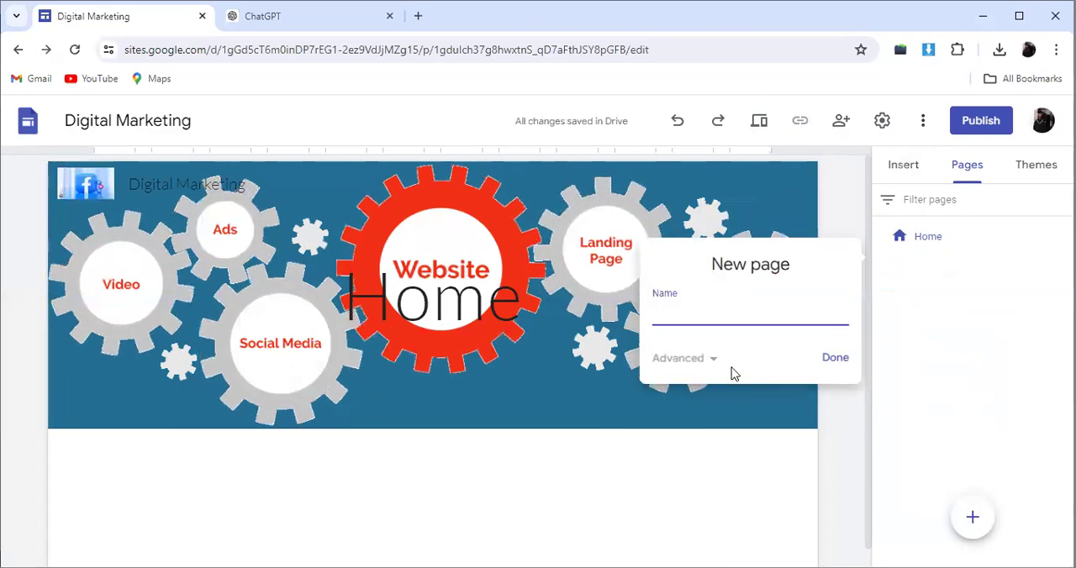
text(About Us)
click(835, 360)
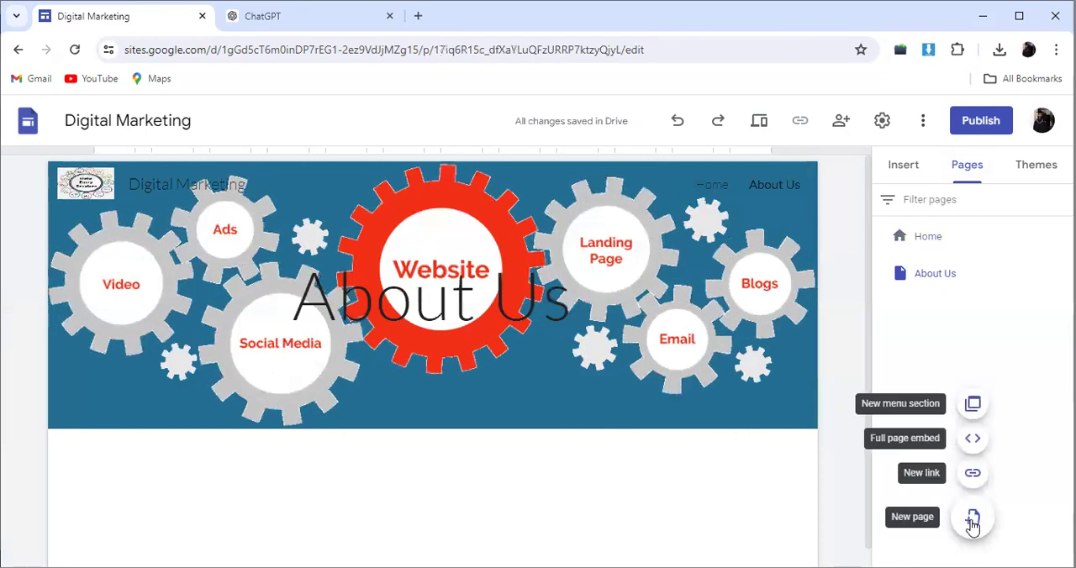
Step: Add a new page named "Facebook Marketing" to the site
click(972, 516)
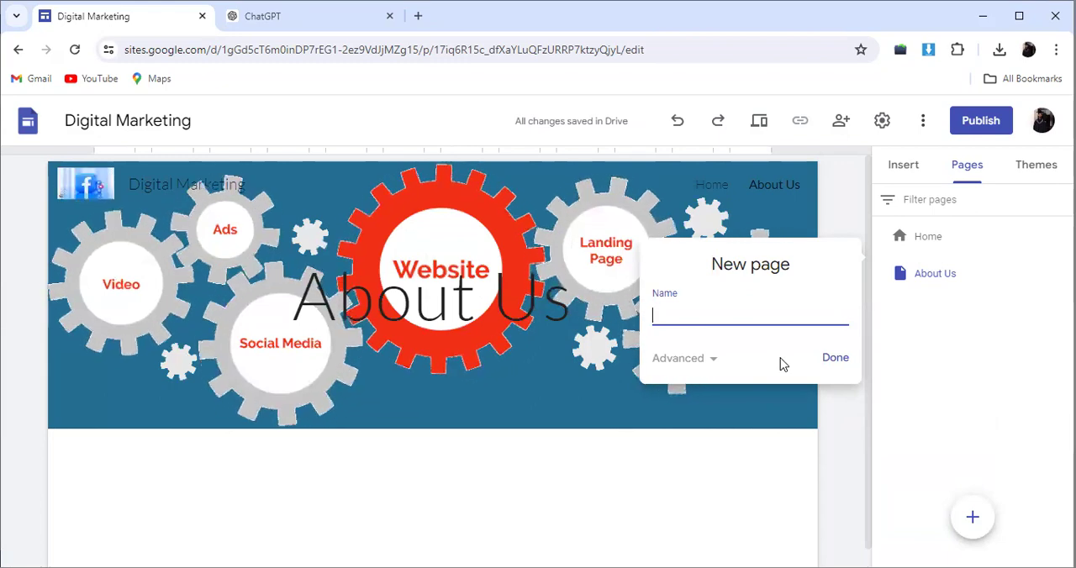
text(ook)
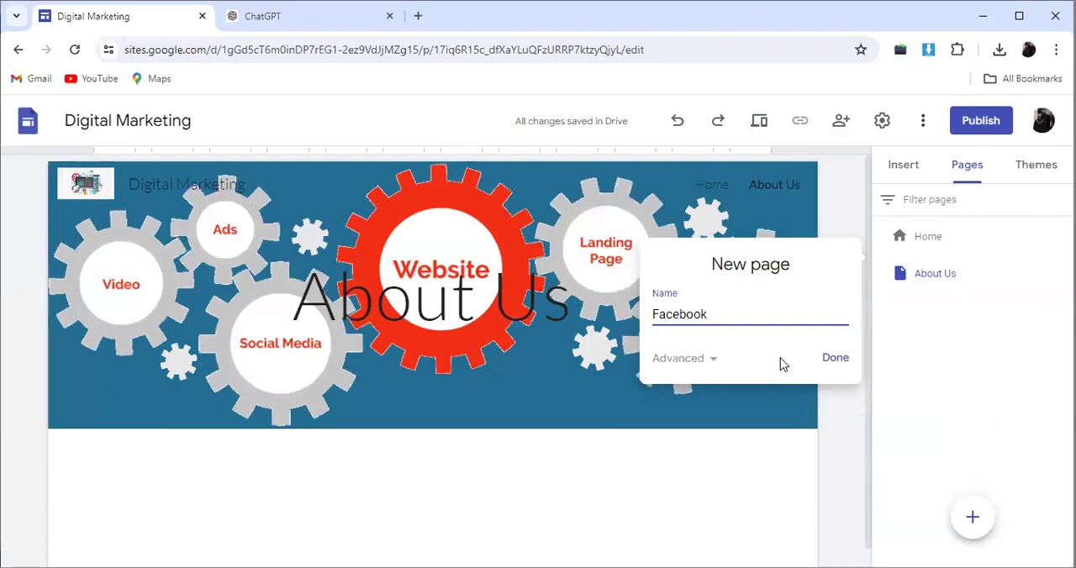
text( Marketing)
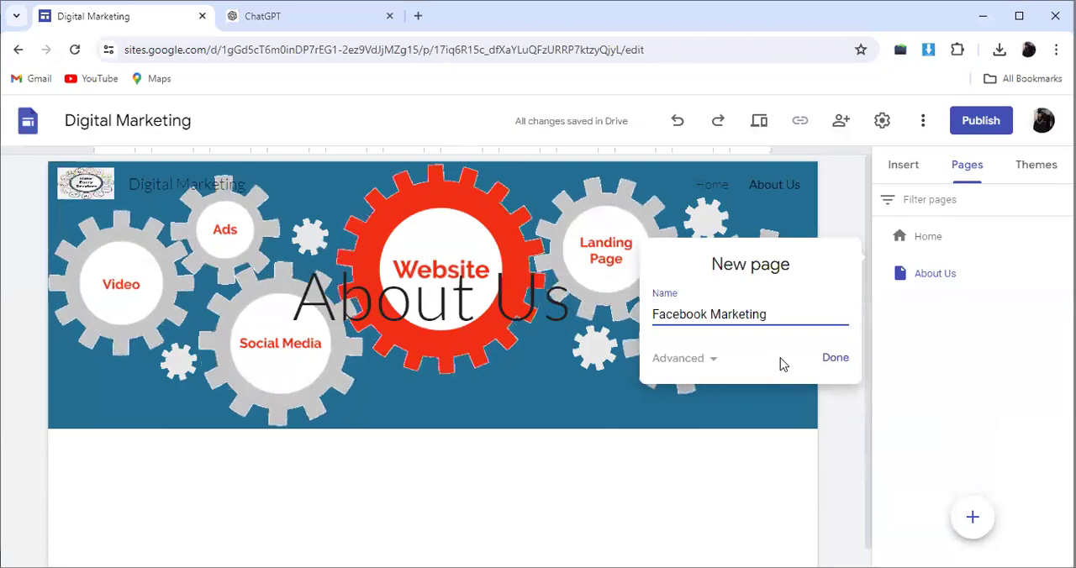
click(841, 361)
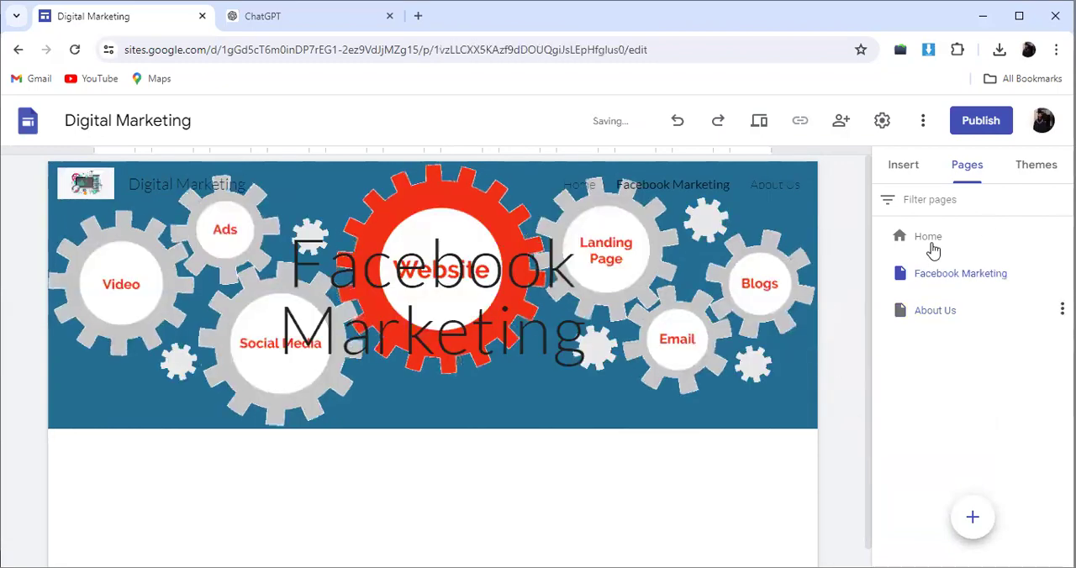
Step: Add a new page named "YouTube Marketing" to the site
click(973, 519)
text(YouTU)
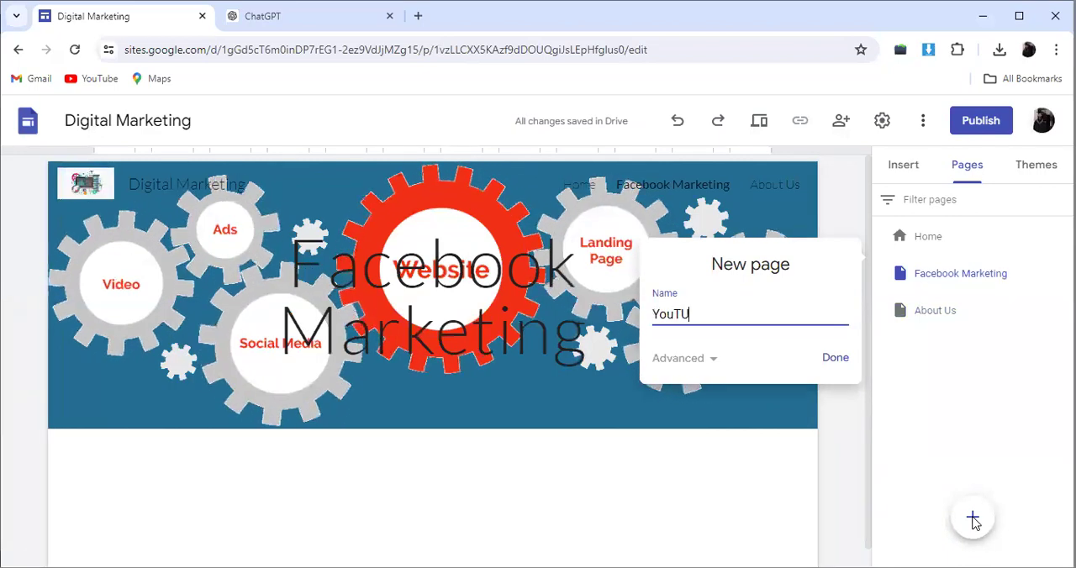
key(BackSpace)
text(ube Marketing)
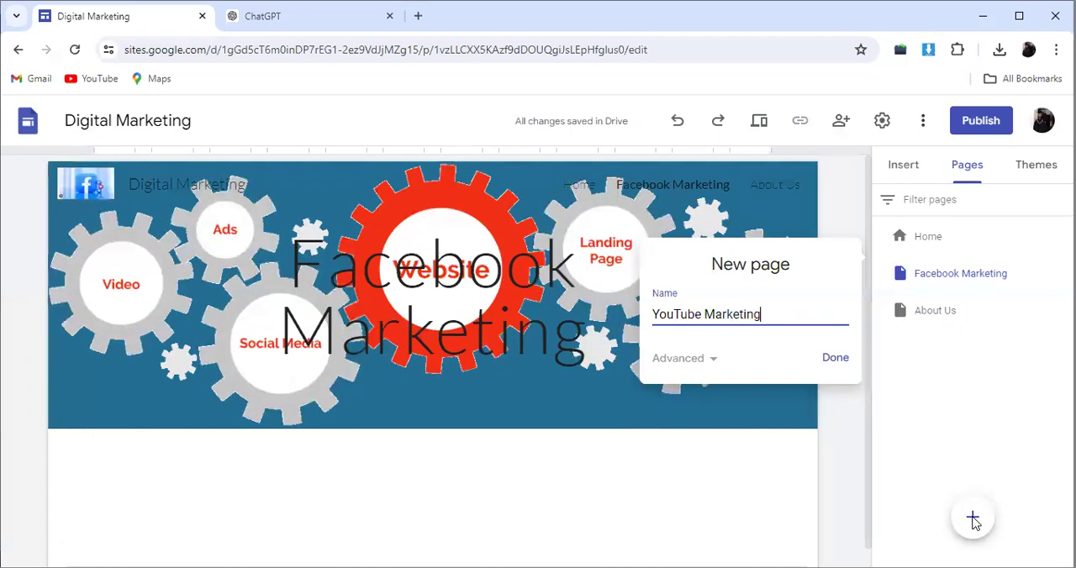
click(836, 357)
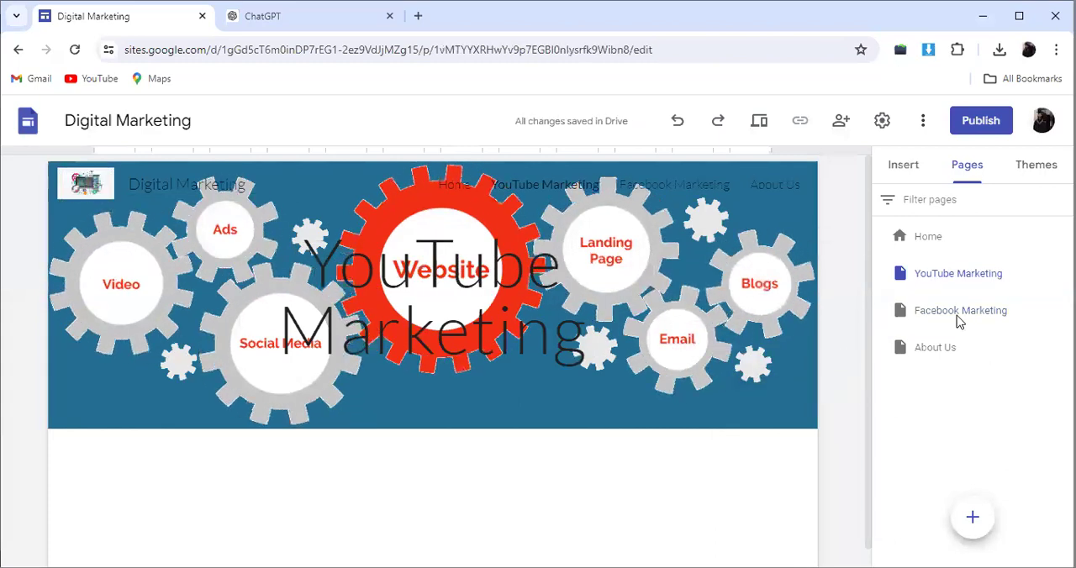
Step: Add a new page named "Data Entry" to the site
click(973, 519)
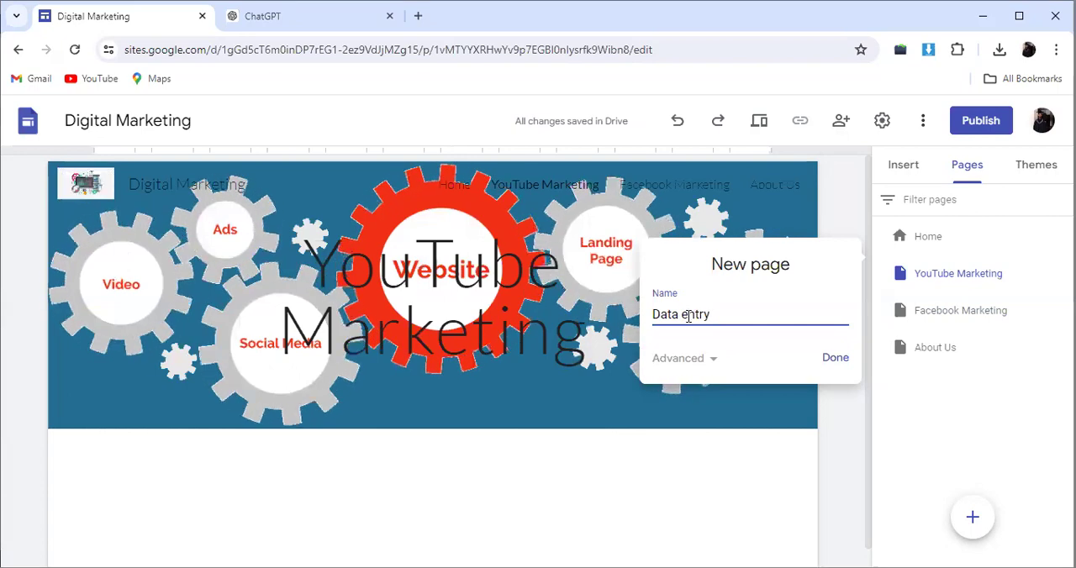
text(E)
click(829, 364)
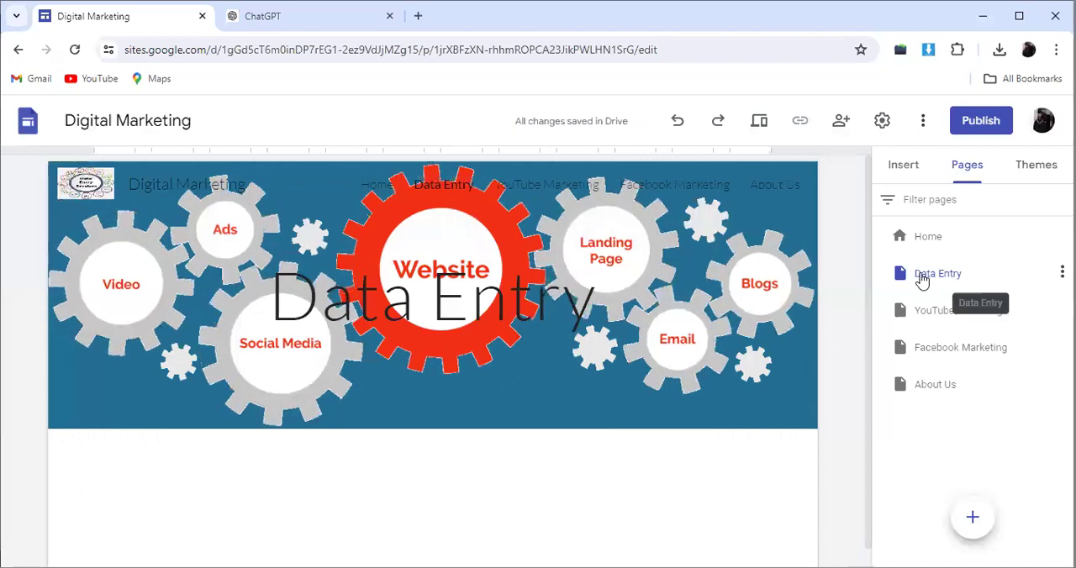
Step: Add a subpage named "Web Research" under the Data Entry page
click(1062, 271)
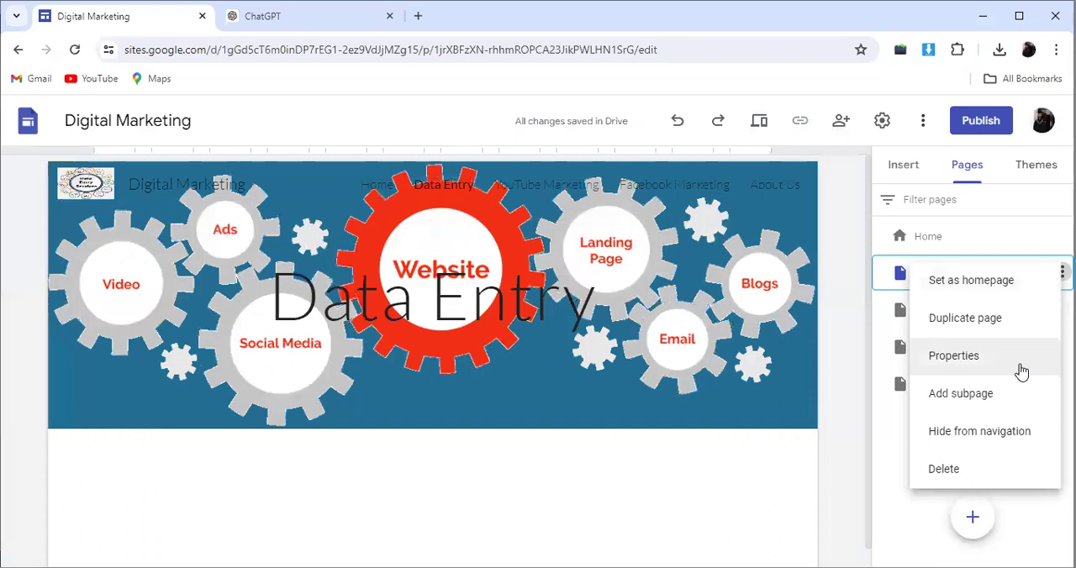
click(975, 395)
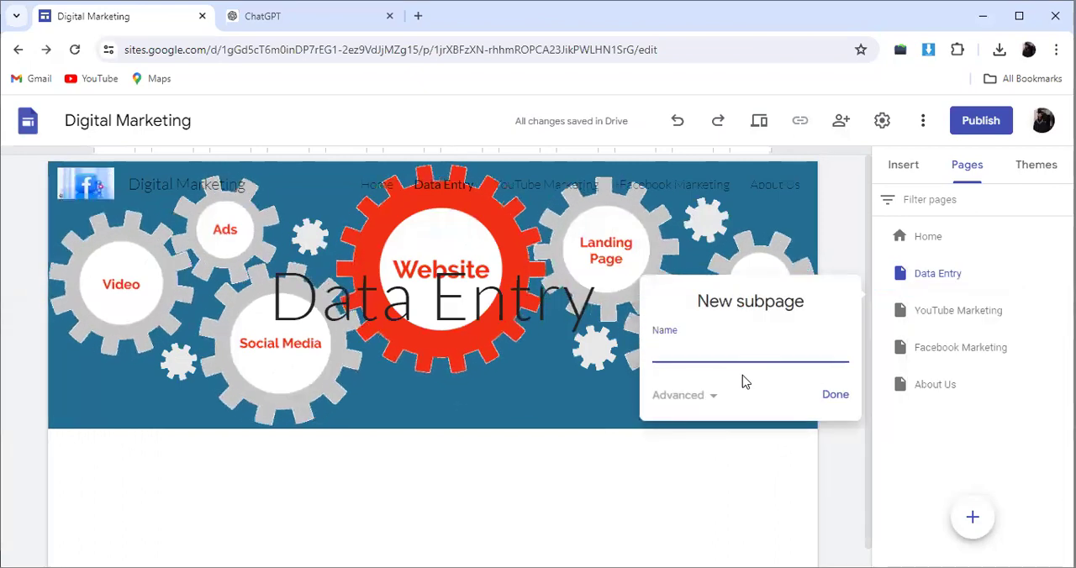
text(W)
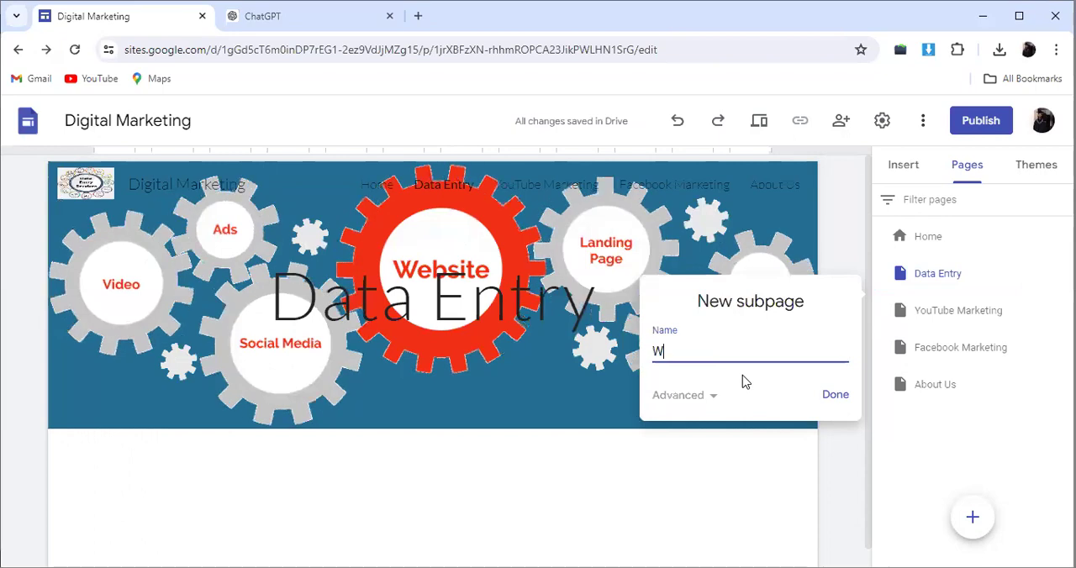
text(eb)
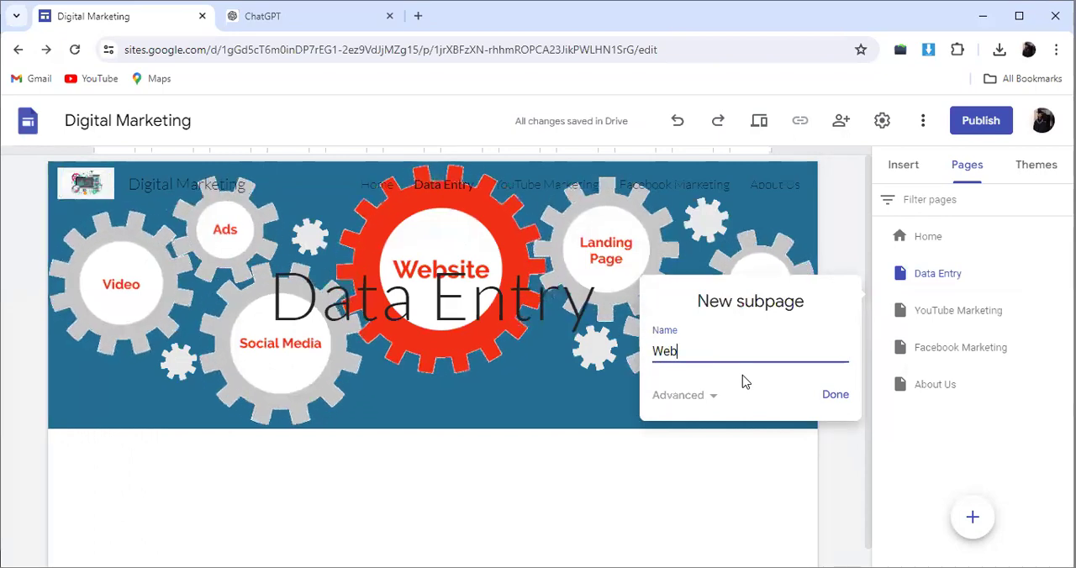
text( Re)
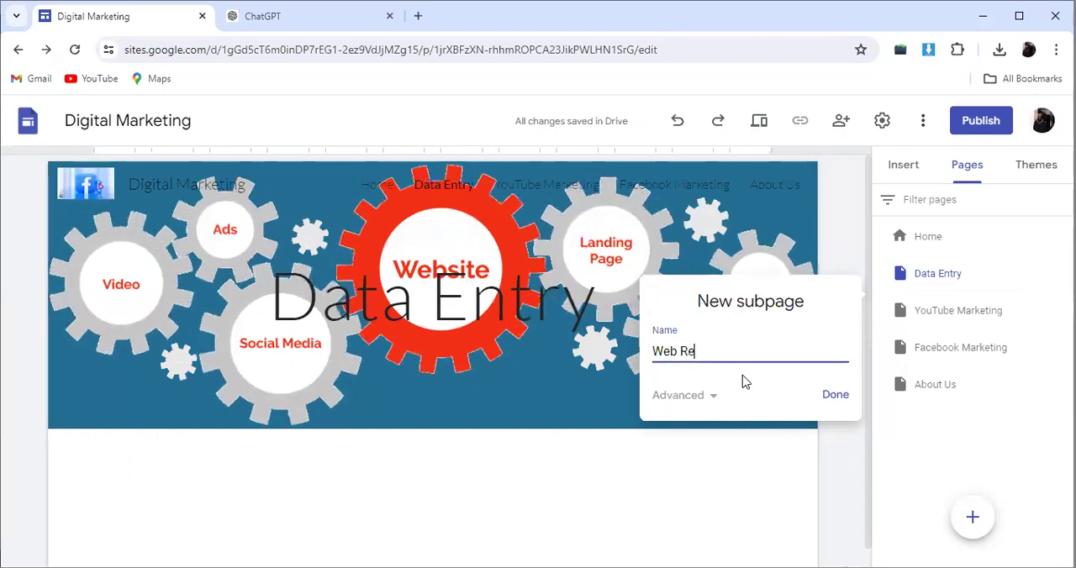
text(search)
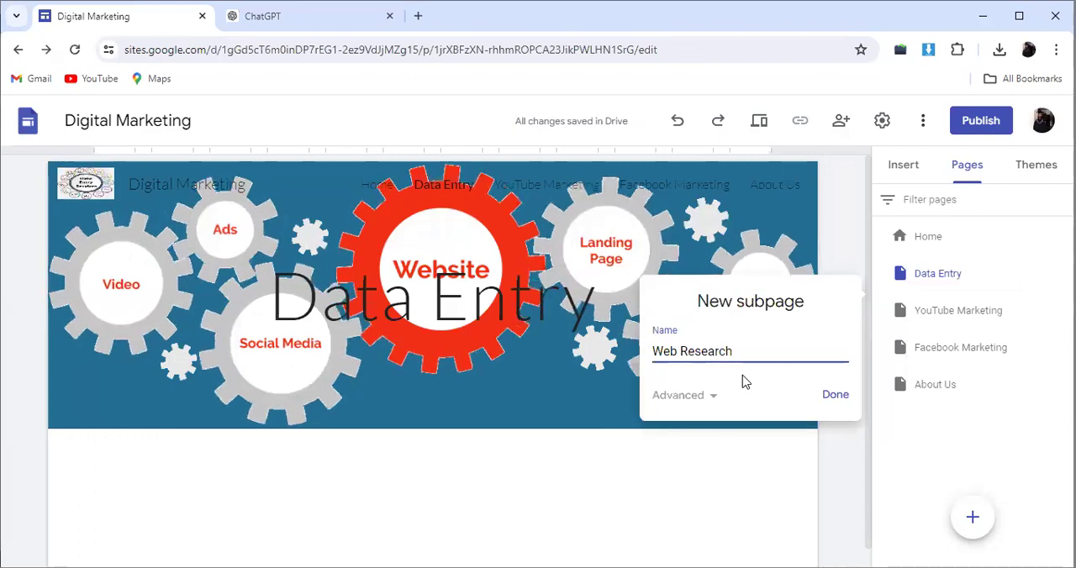
click(836, 391)
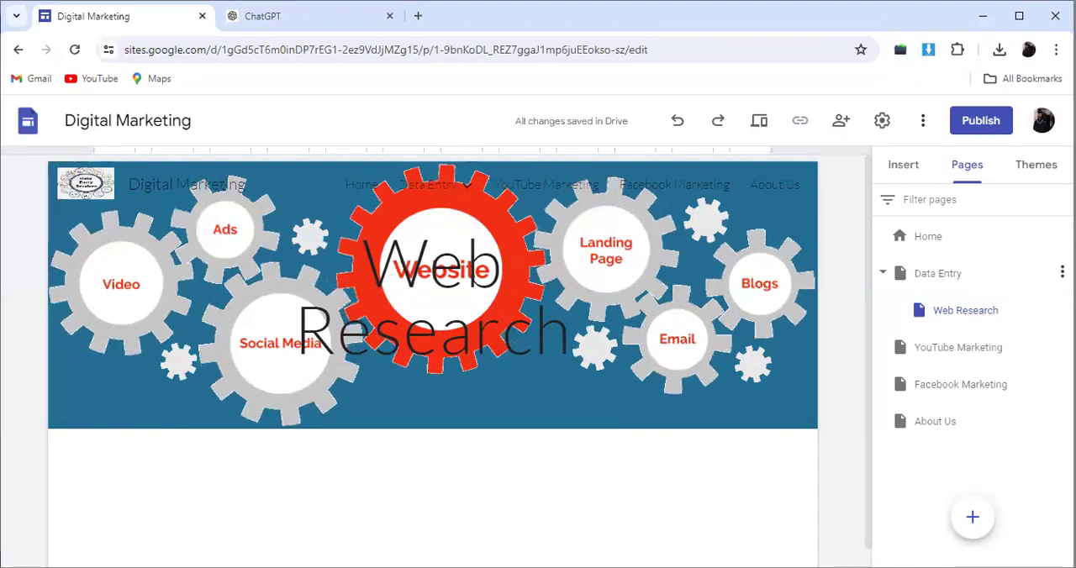
Step: Add a subpage named "Targeted Email Collection" under the Data Entry page
click(1062, 271)
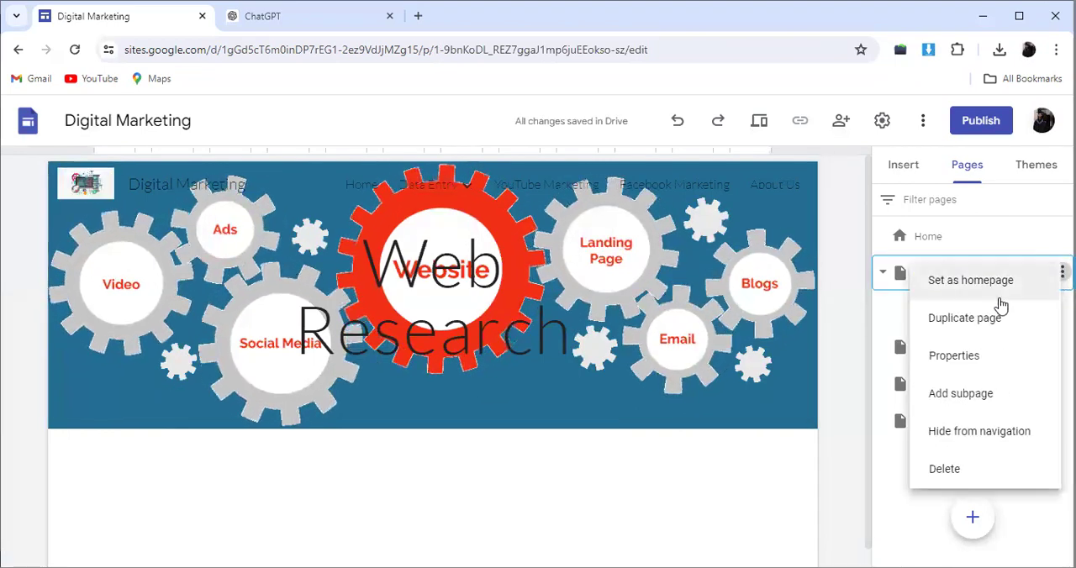
click(969, 404)
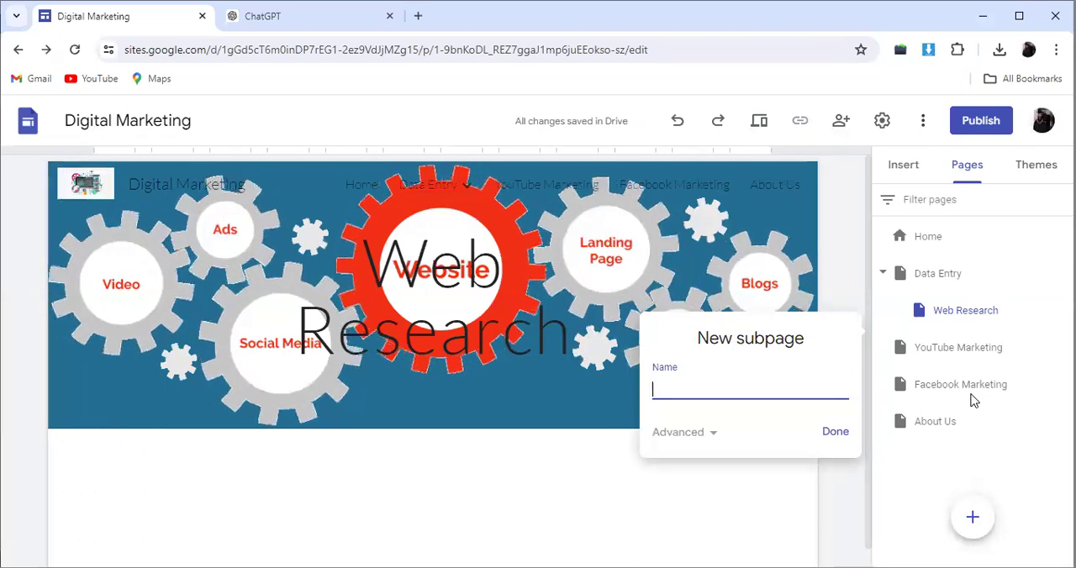
text(arget)
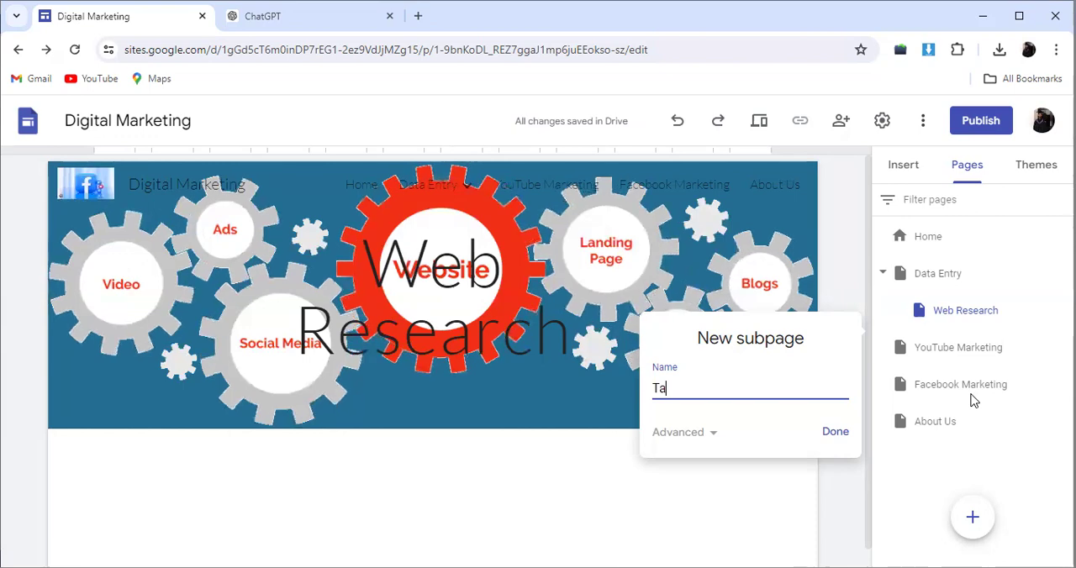
text(d )
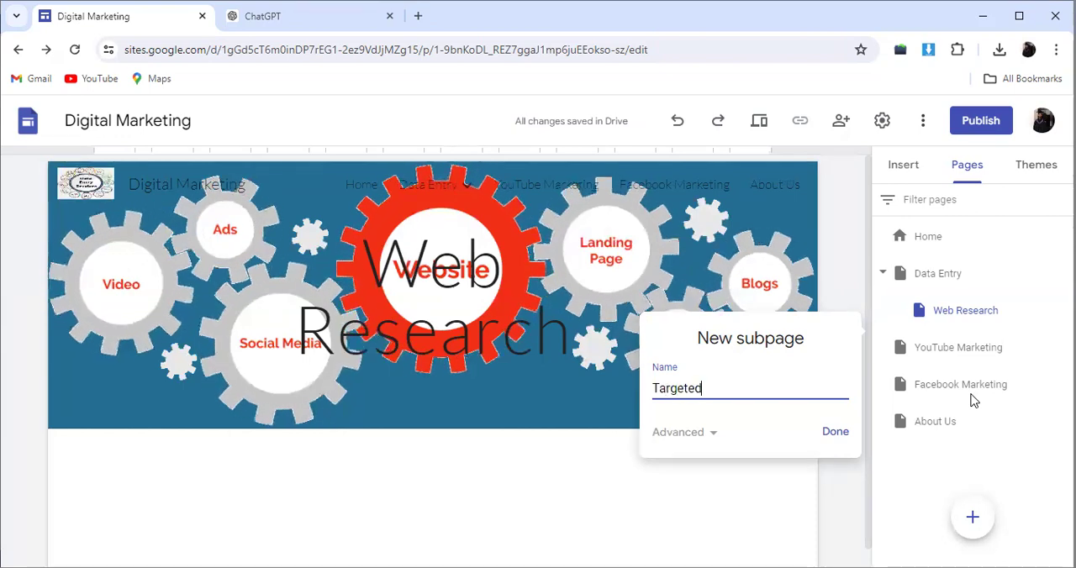
text(Emia)
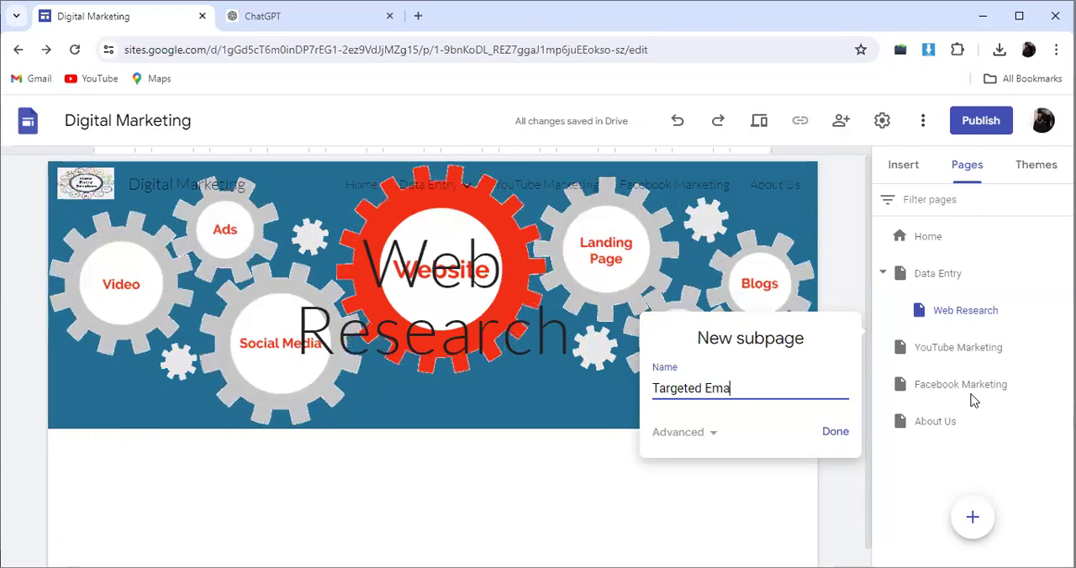
text(Collection)
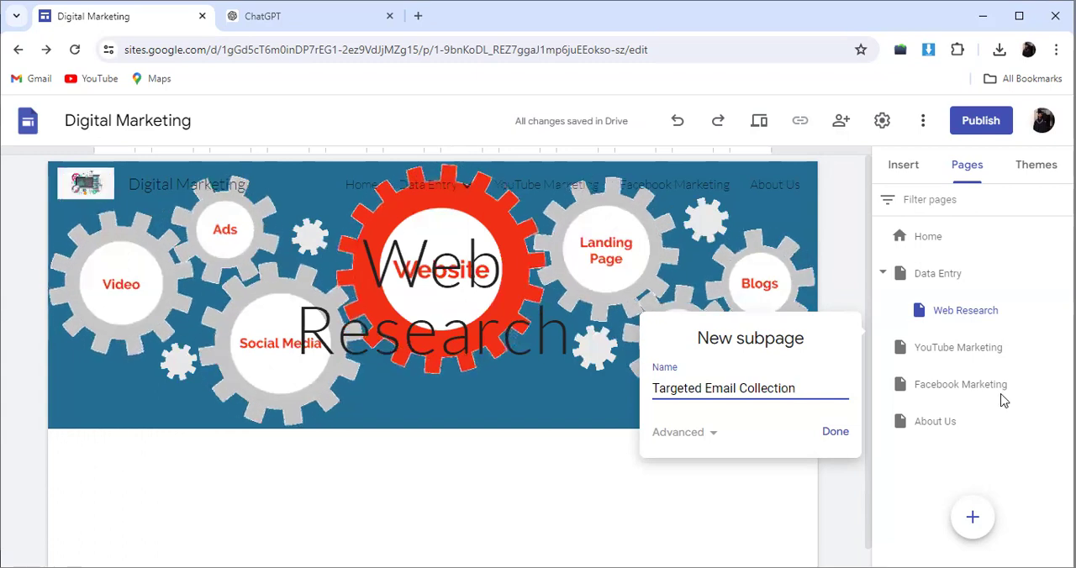
click(836, 432)
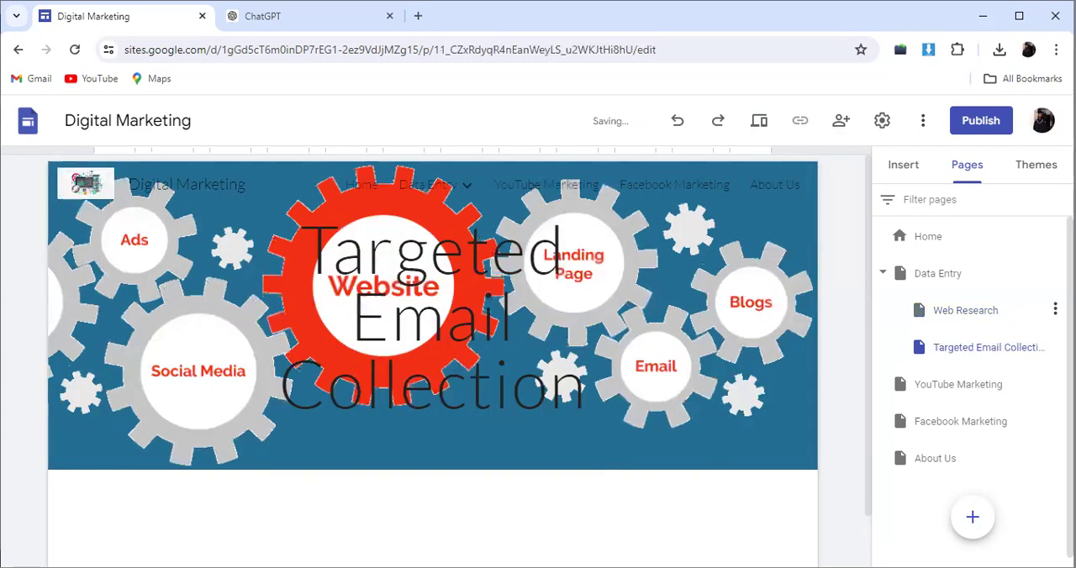
Step: Add a subpage named "Targeted company Data Collection" under the Data Entry page
click(1055, 310)
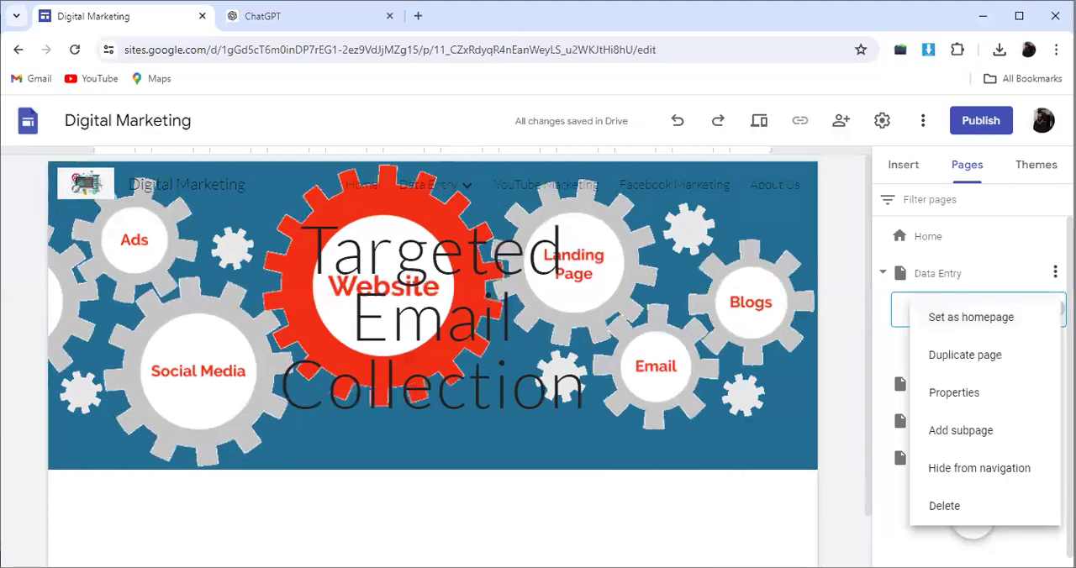
click(1055, 273)
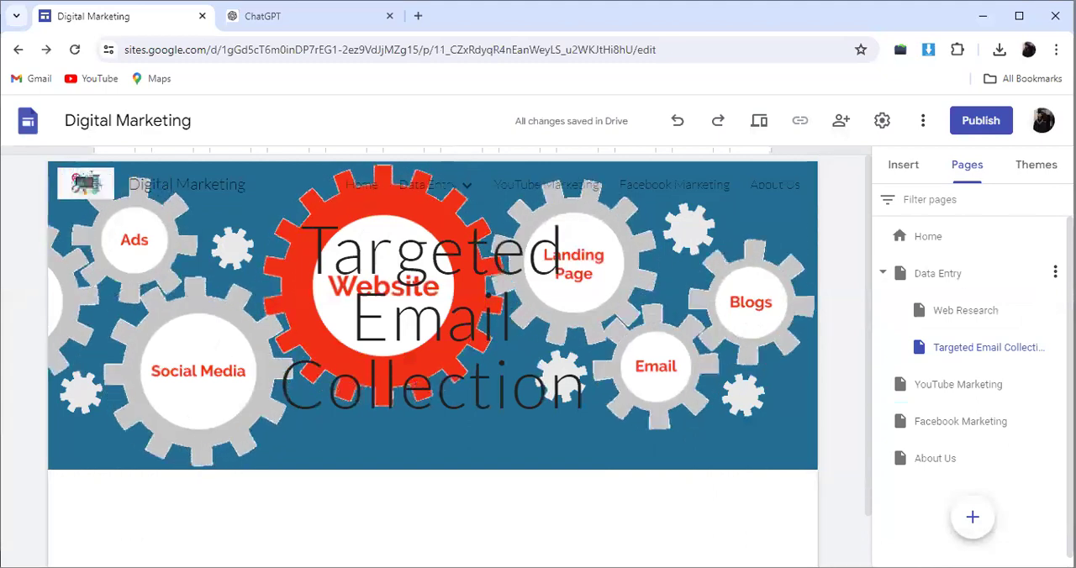
click(1056, 273)
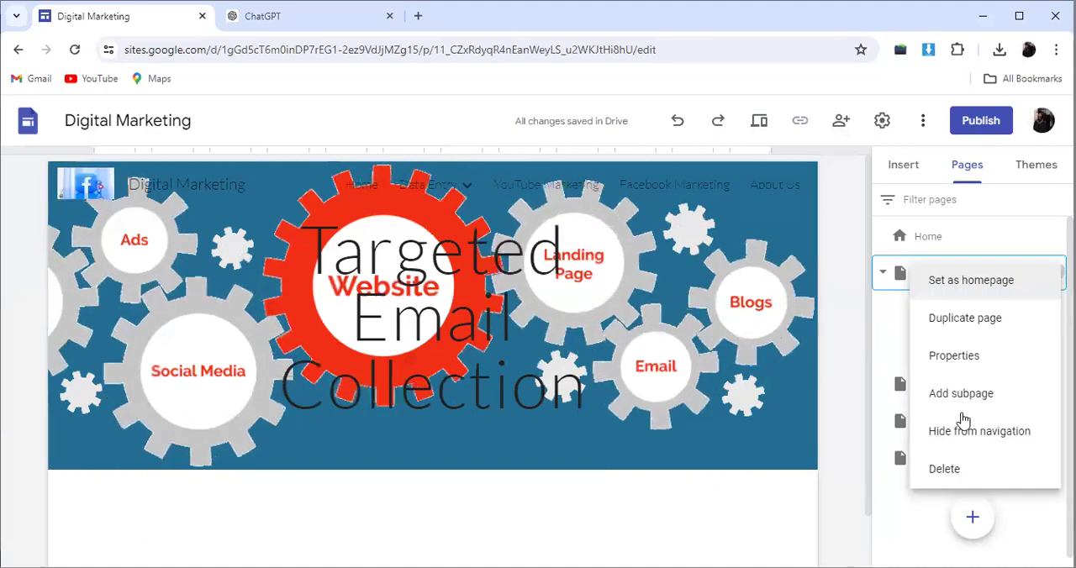
click(965, 402)
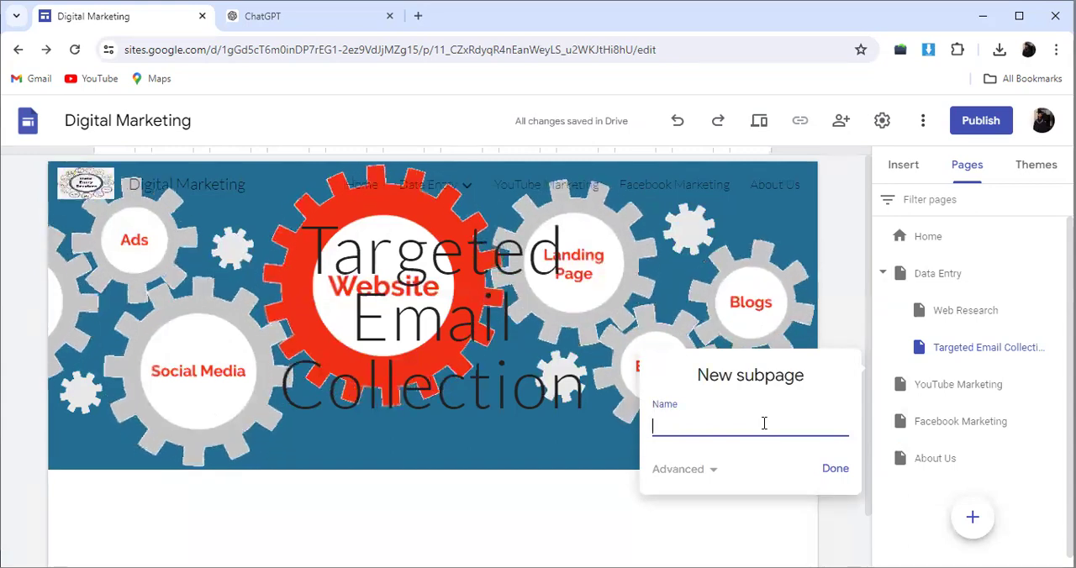
text(Compa)
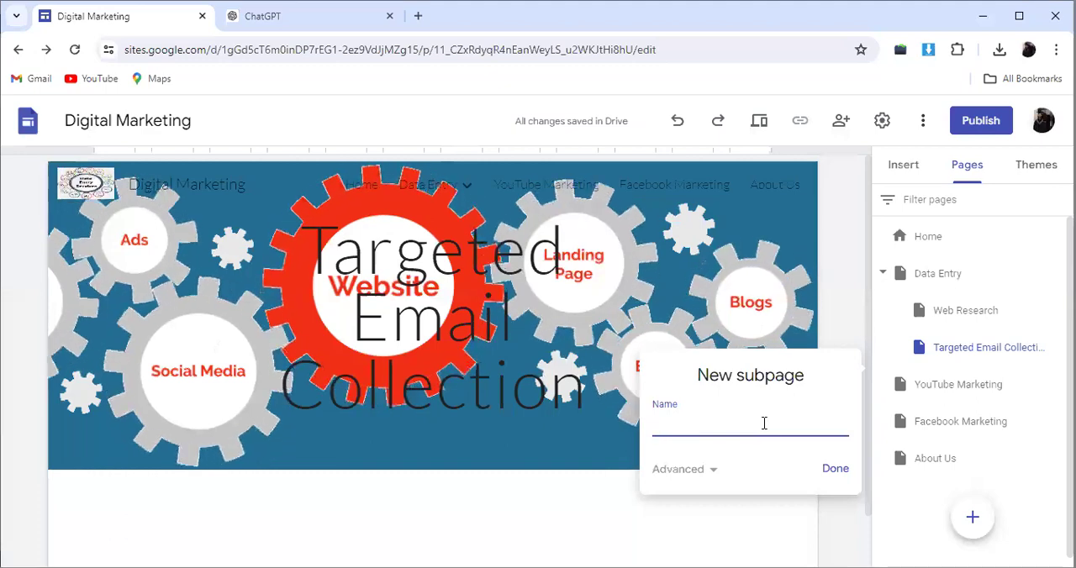
text(Target)
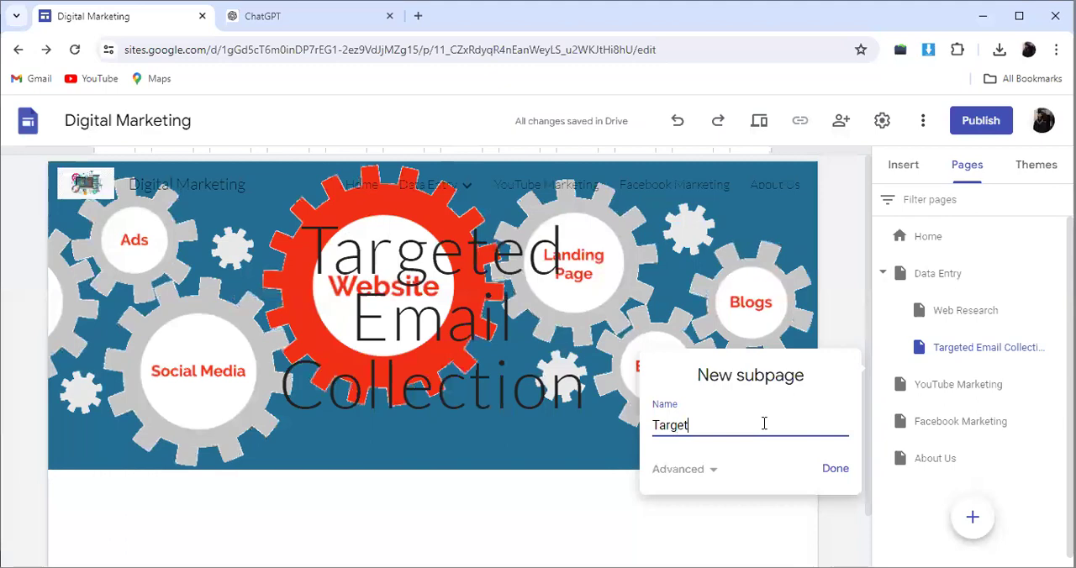
text(ed com)
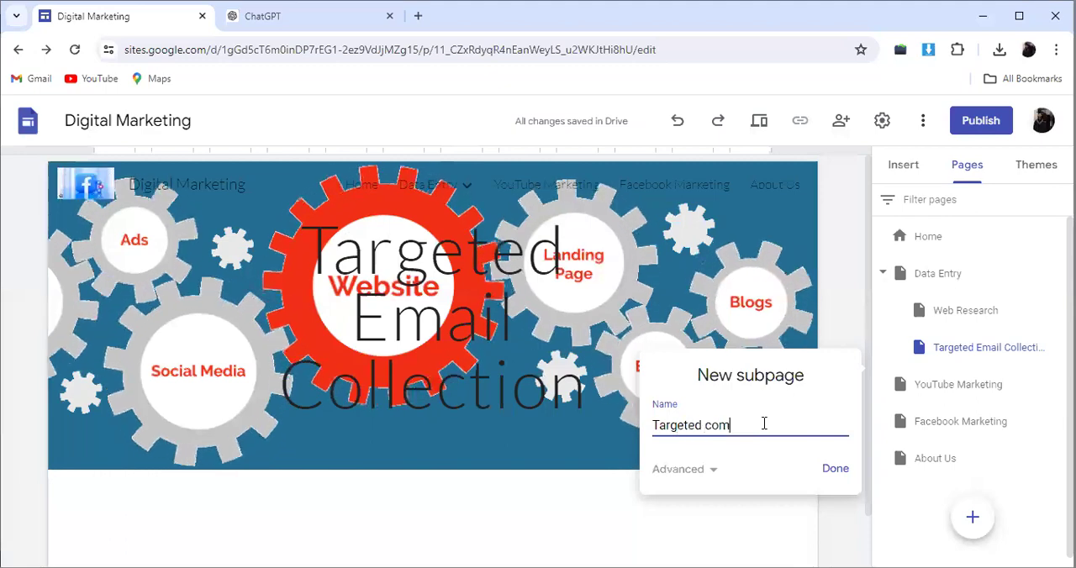
text(paini)
key(BackSpace)
key(BackSpace)
key(BackSpace)
text(ny )
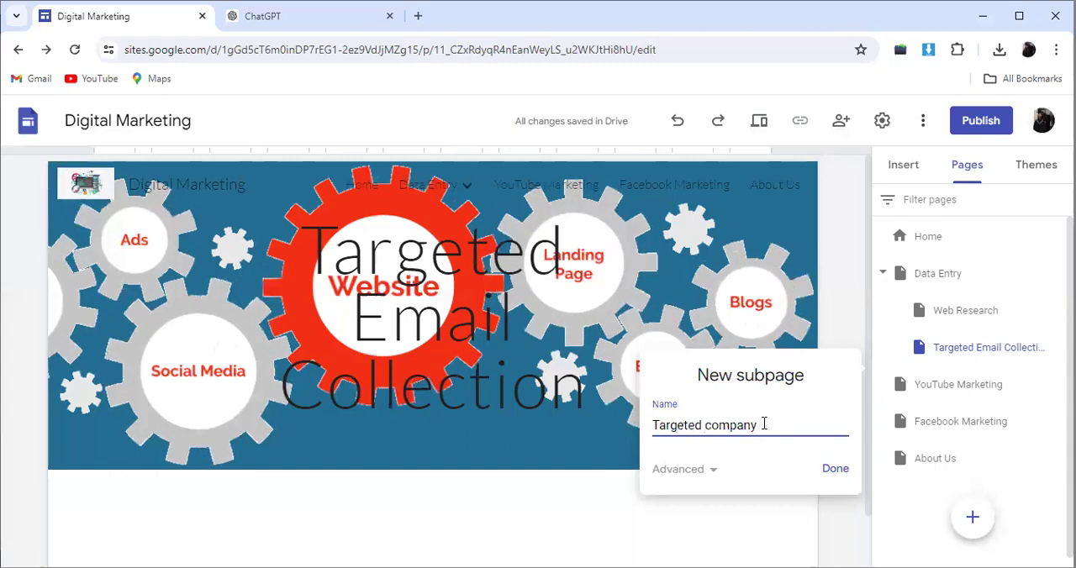
text(data)
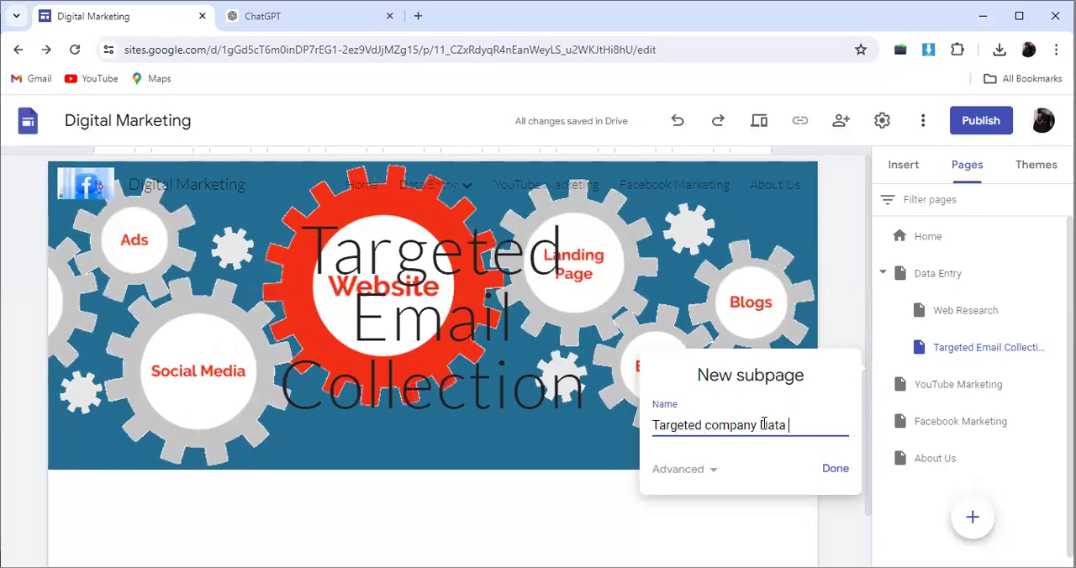
text( Colle)
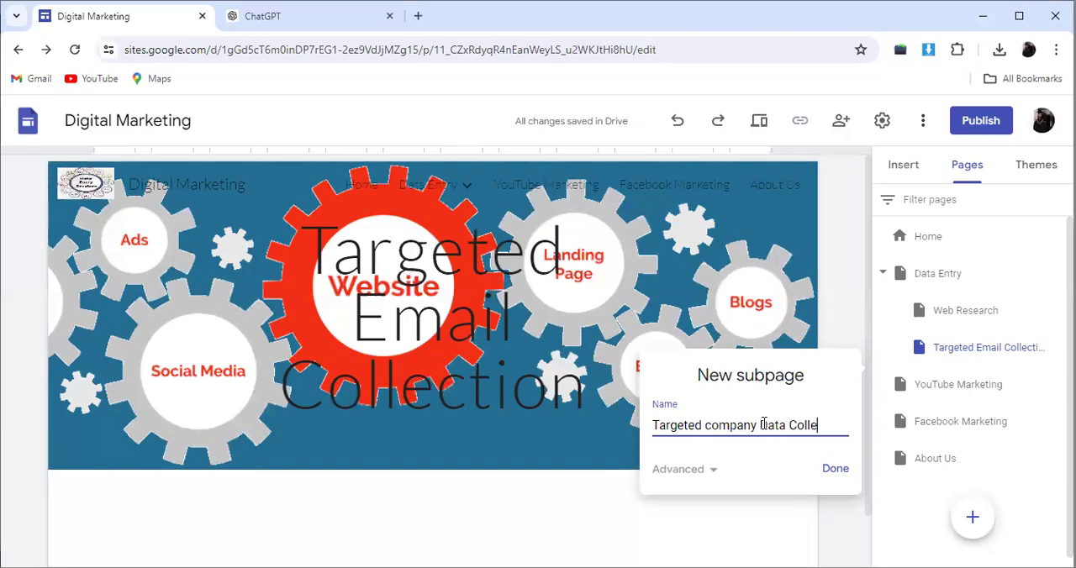
text(ction)
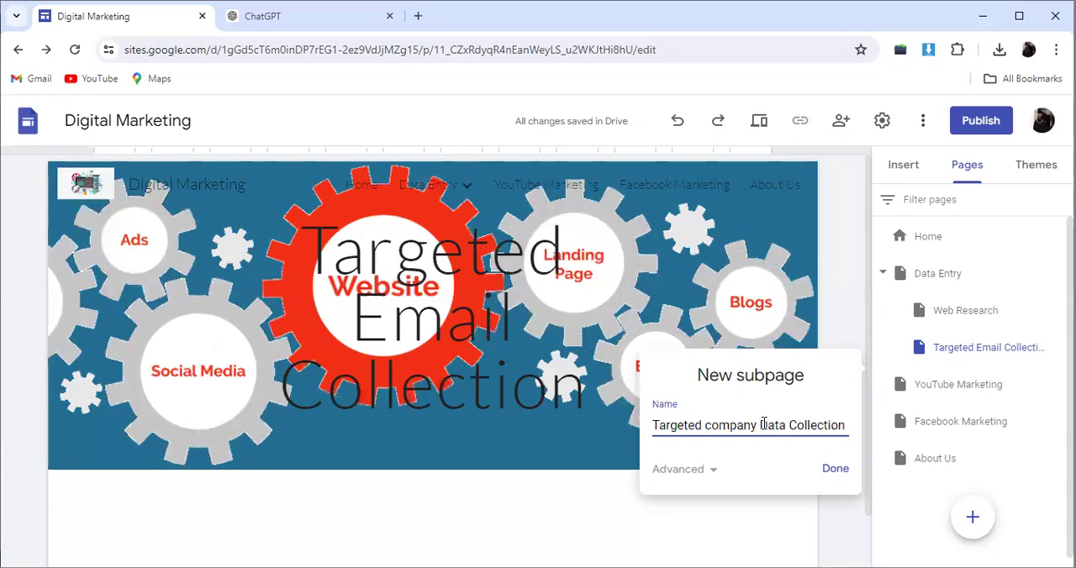
click(832, 470)
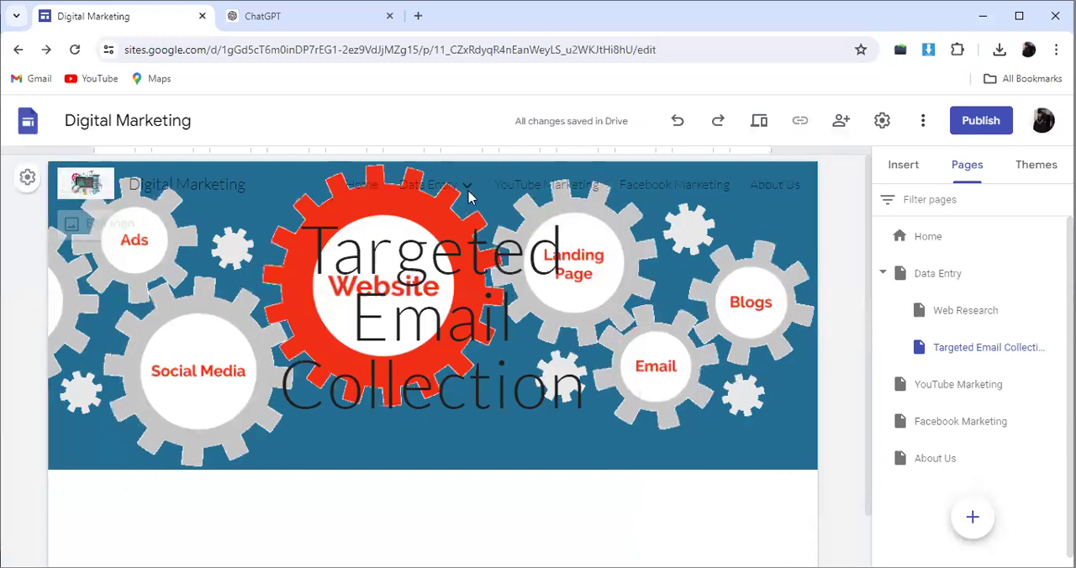
Step: Reorder the pages so that About Us, Facebook Marketing and YouTube Marketing follow Home, ahead of Data Entry
mouse_move(464, 179)
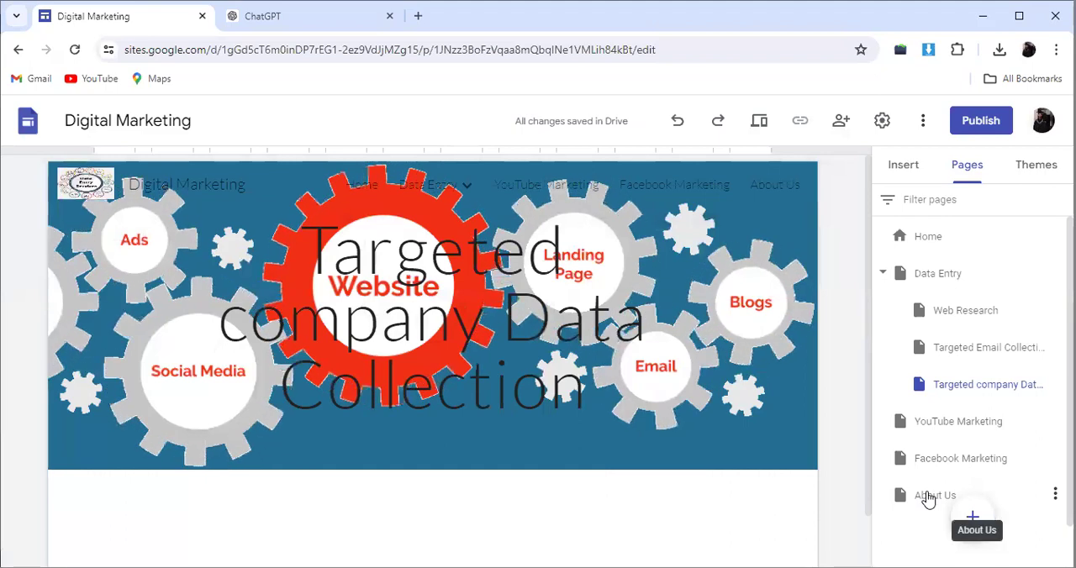
drag(928, 500, 900, 267)
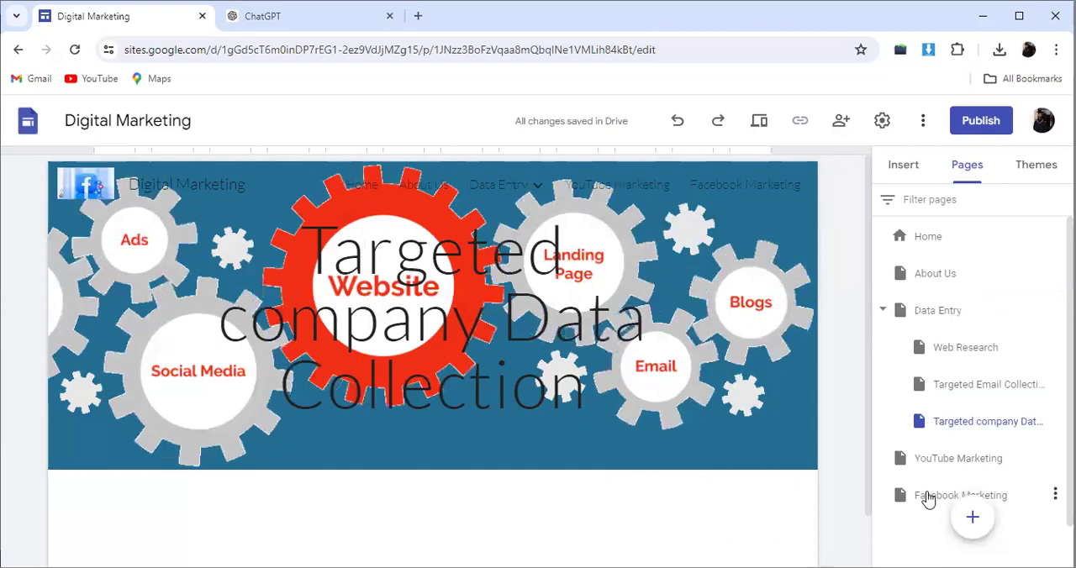
drag(930, 500, 923, 308)
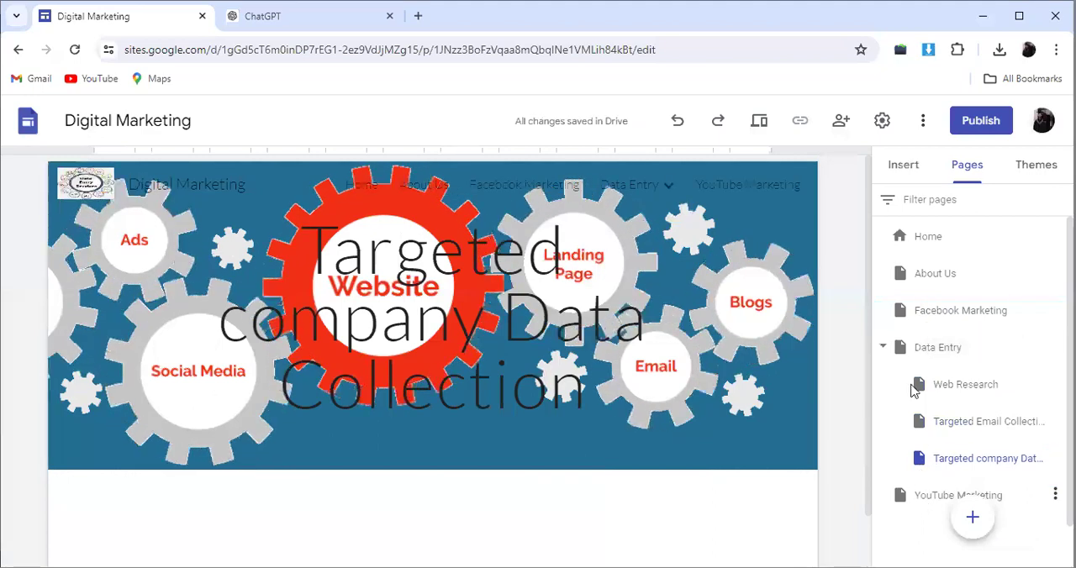
drag(937, 502, 925, 349)
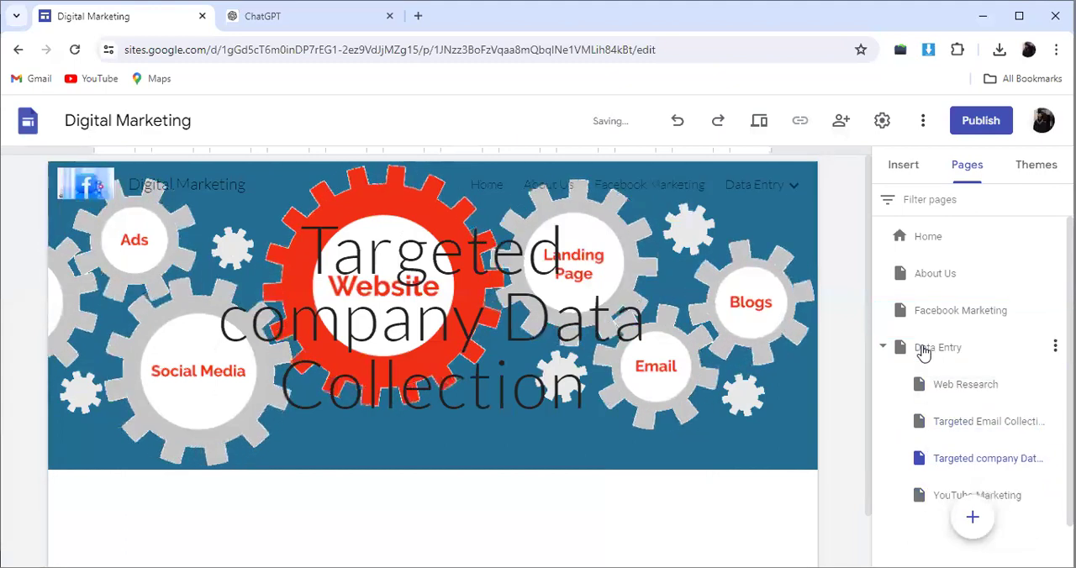
drag(937, 497, 920, 336)
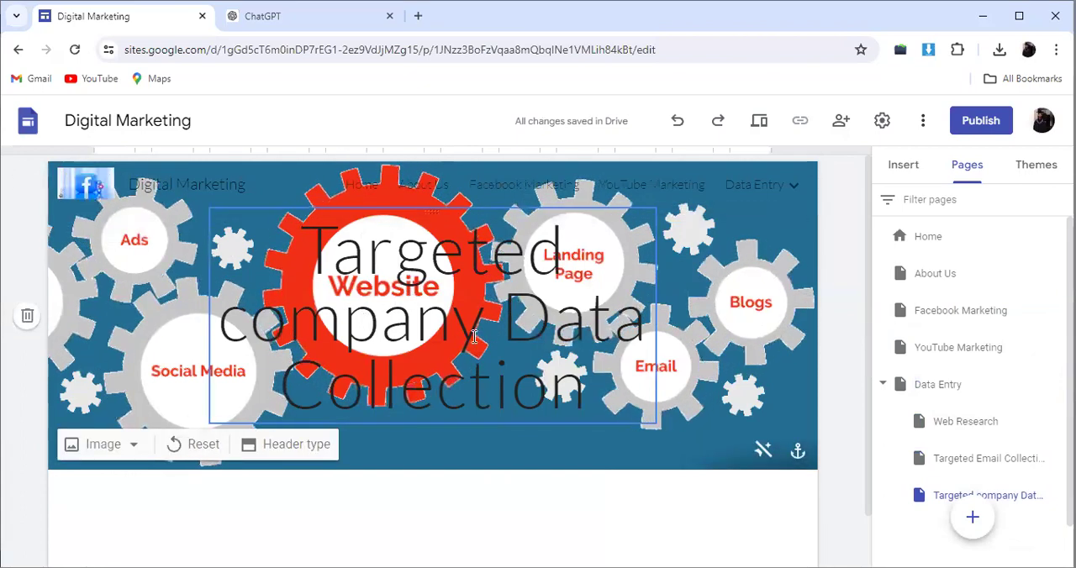
scroll(378, 369, down, 1)
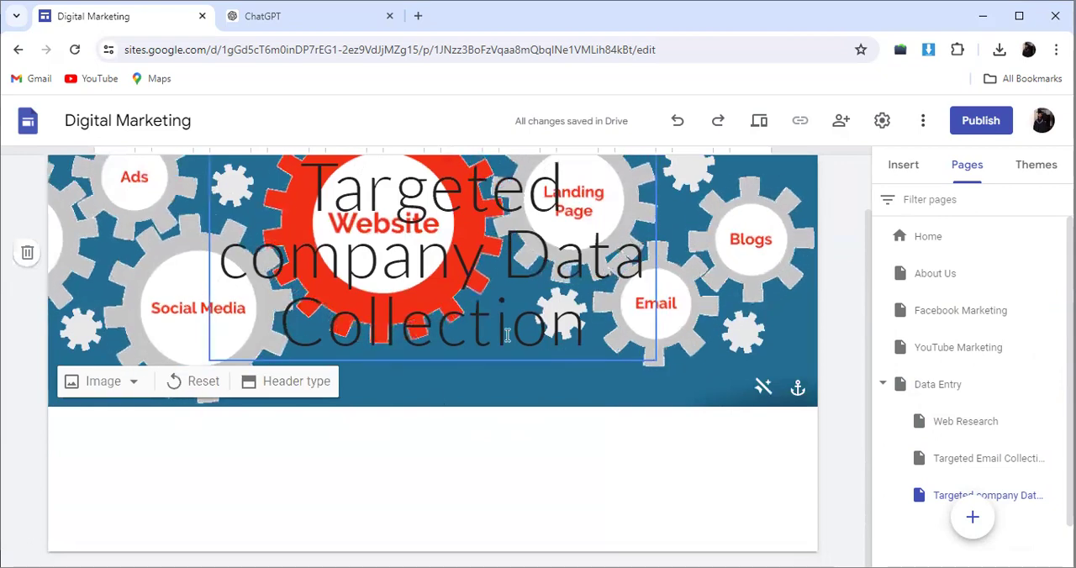
scroll(477, 143, up, 1)
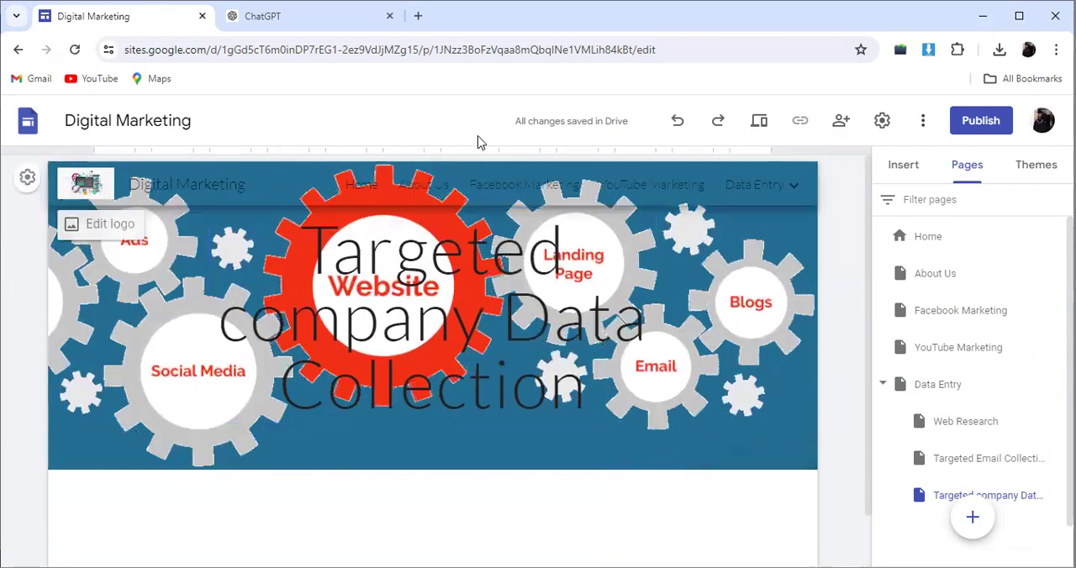
Step: Undo the page reordering and the additions of the Targeted company Data Collection and Targeted Email Collection subpages
click(680, 129)
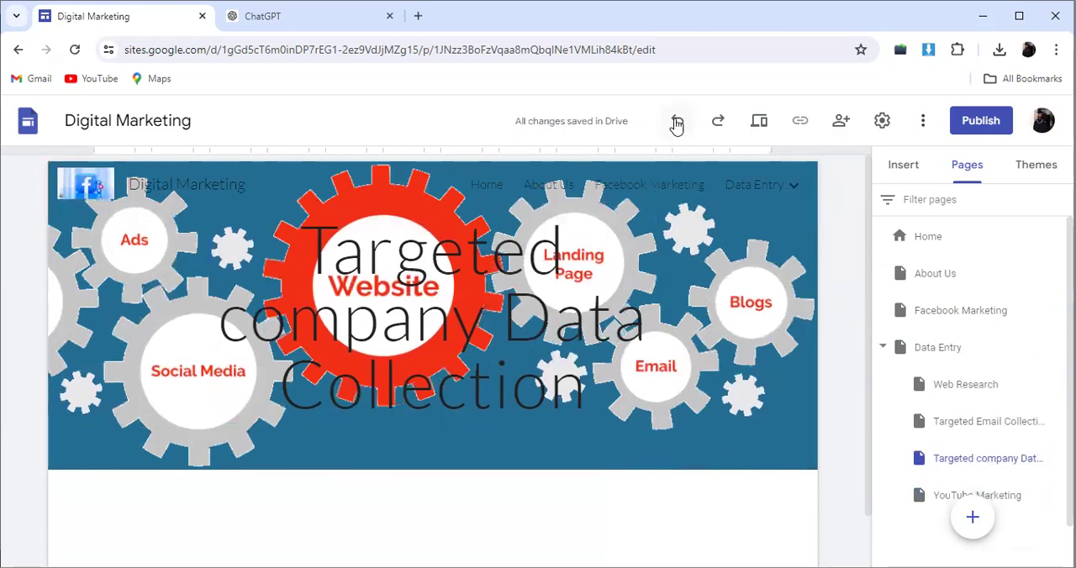
click(676, 123)
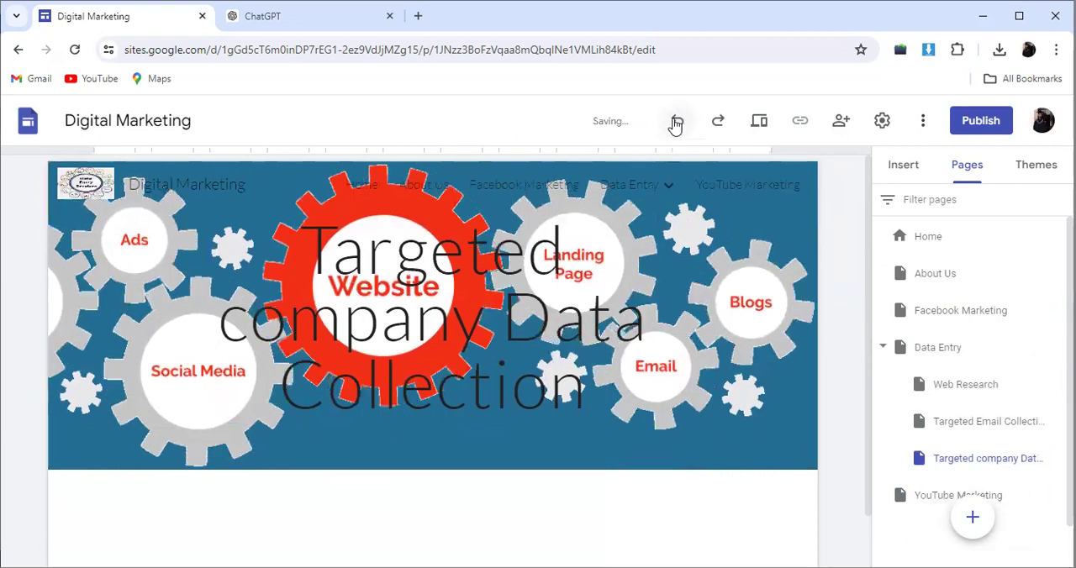
click(676, 123)
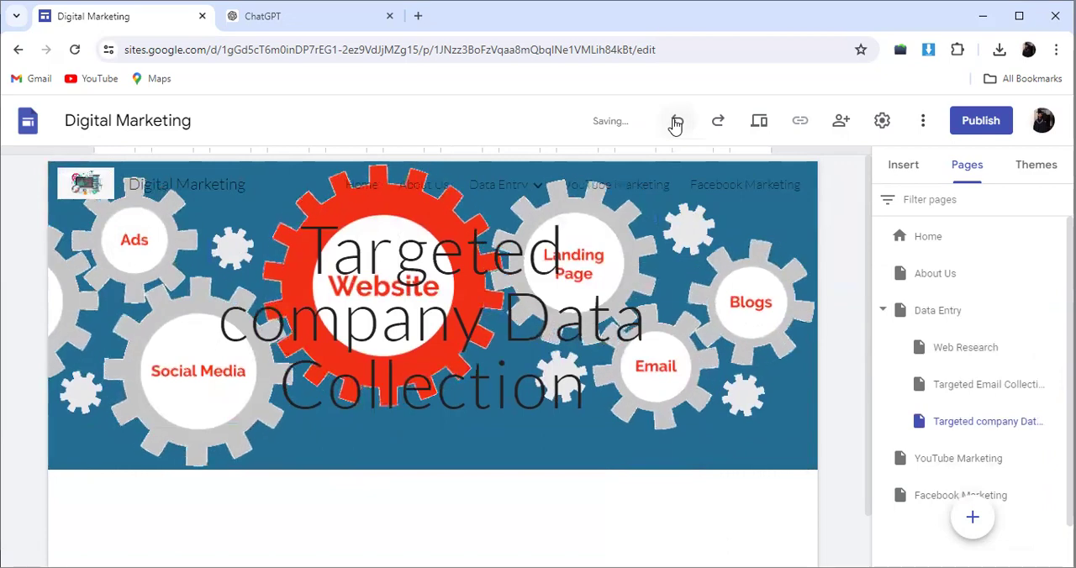
click(676, 124)
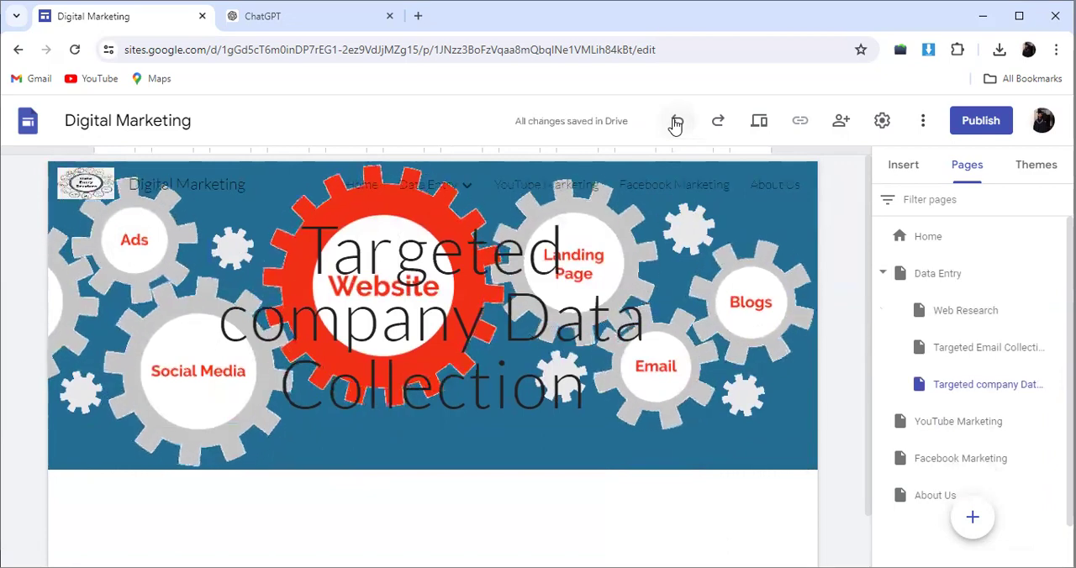
click(677, 123)
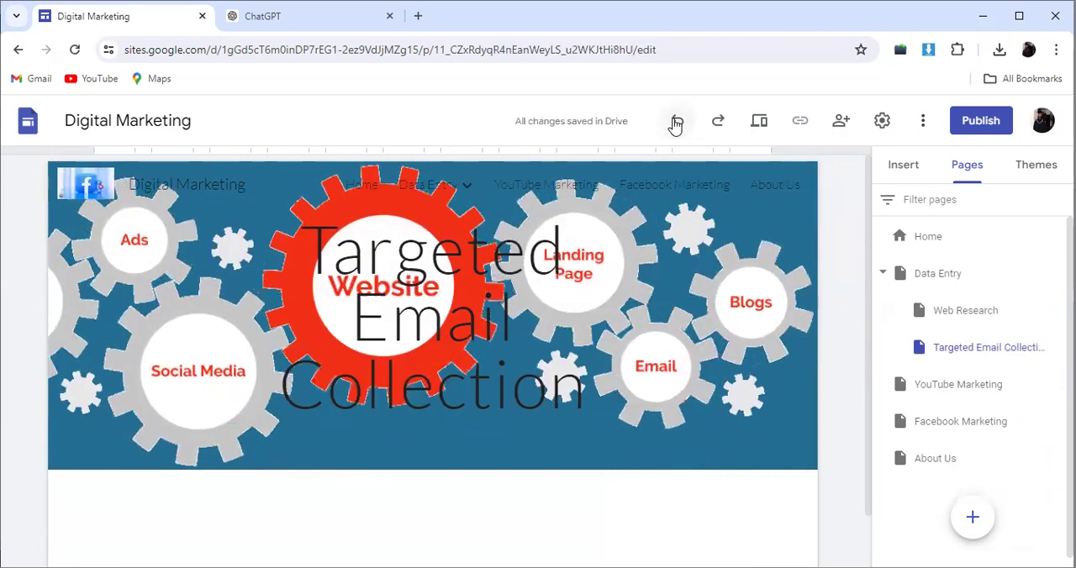
click(676, 123)
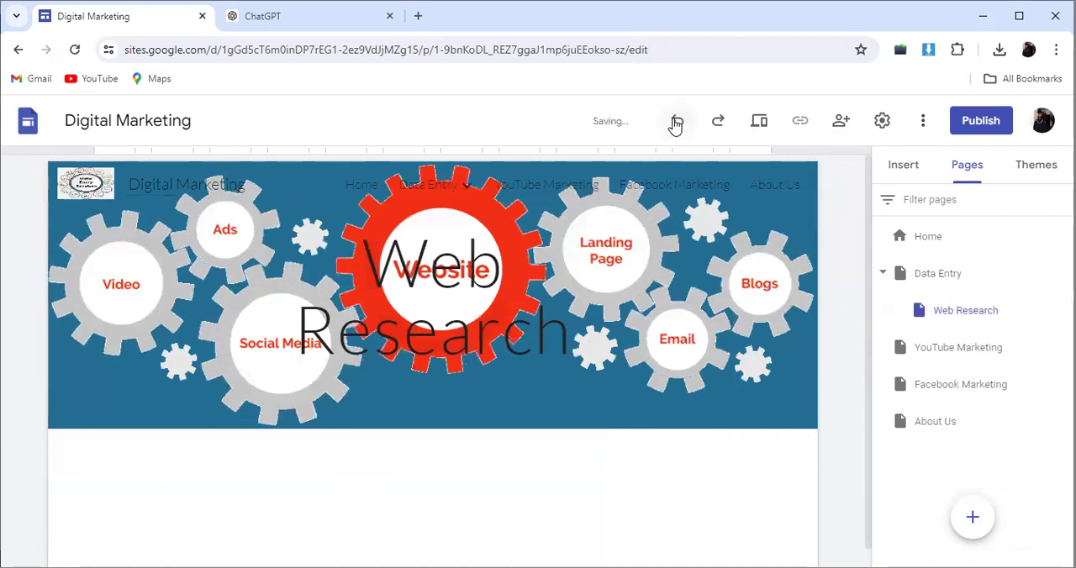
Step: Undo the additions of the Web Research subpage and the Data Entry, YouTube Marketing, Facebook Marketing and About Us pages, back to only Home
click(676, 122)
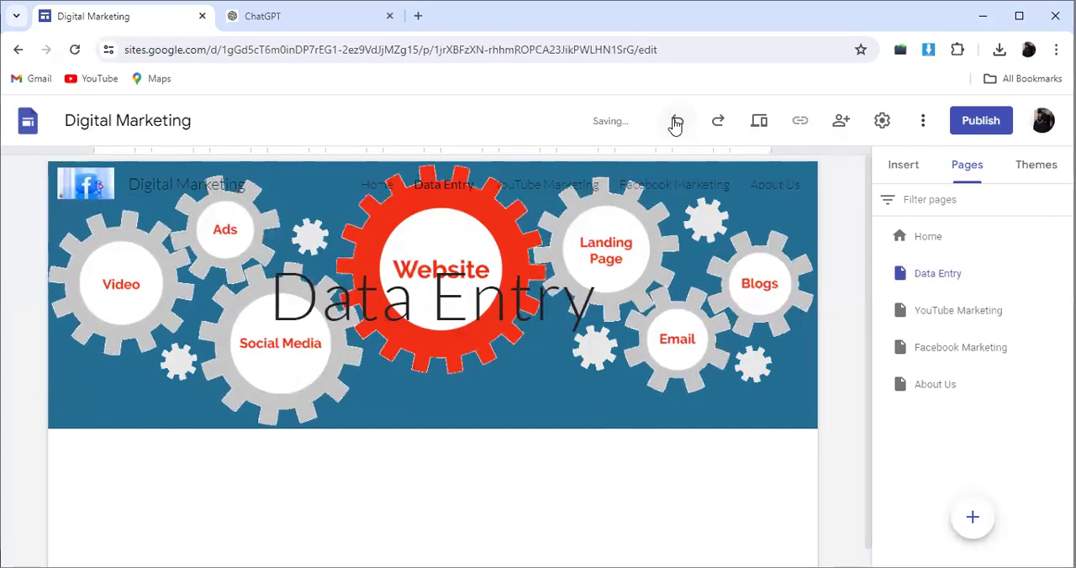
click(676, 122)
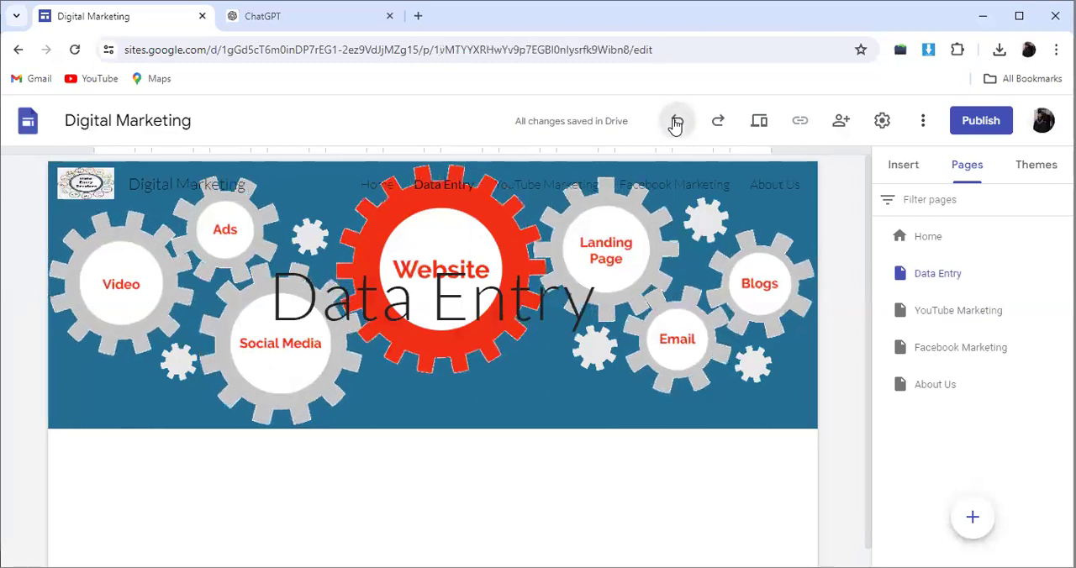
click(676, 122)
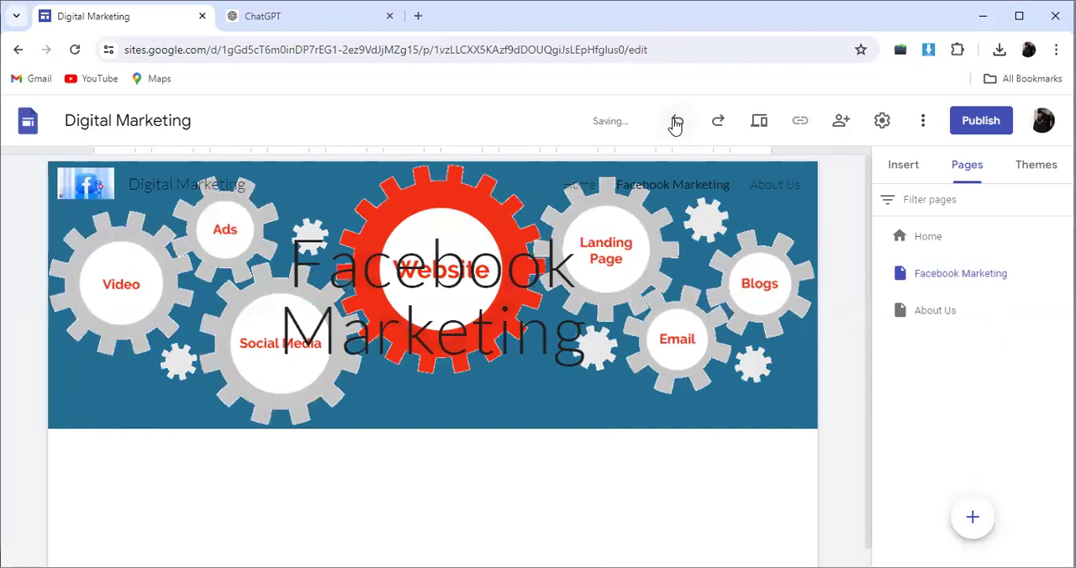
click(675, 122)
click(675, 122)
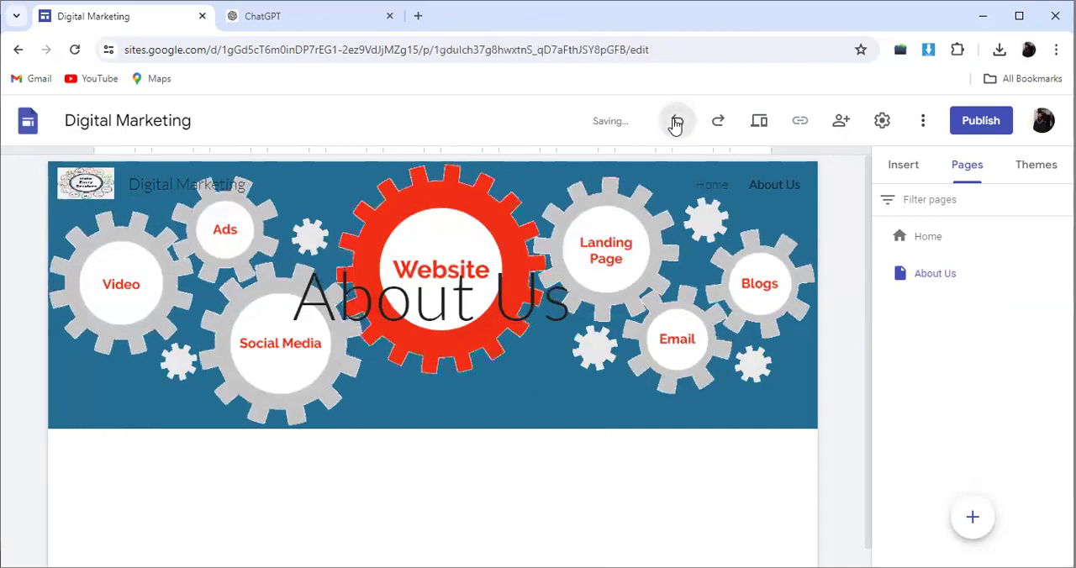
click(675, 122)
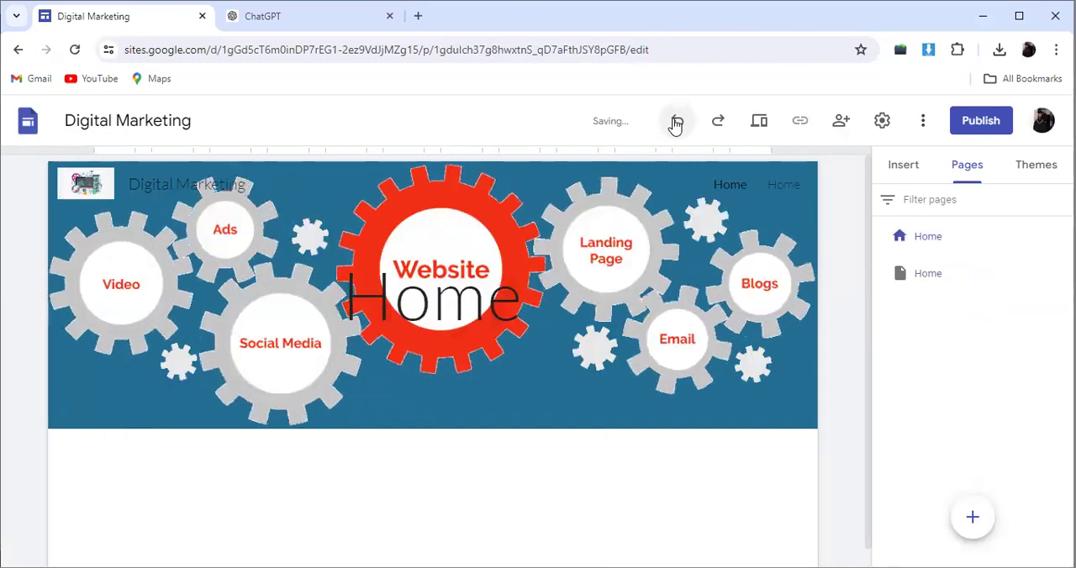
click(675, 122)
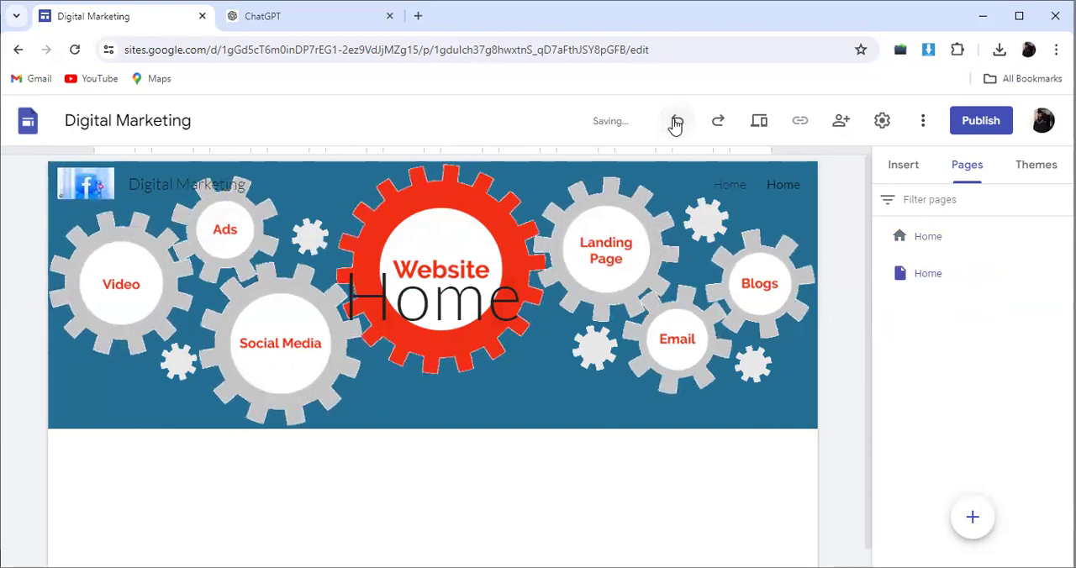
click(676, 122)
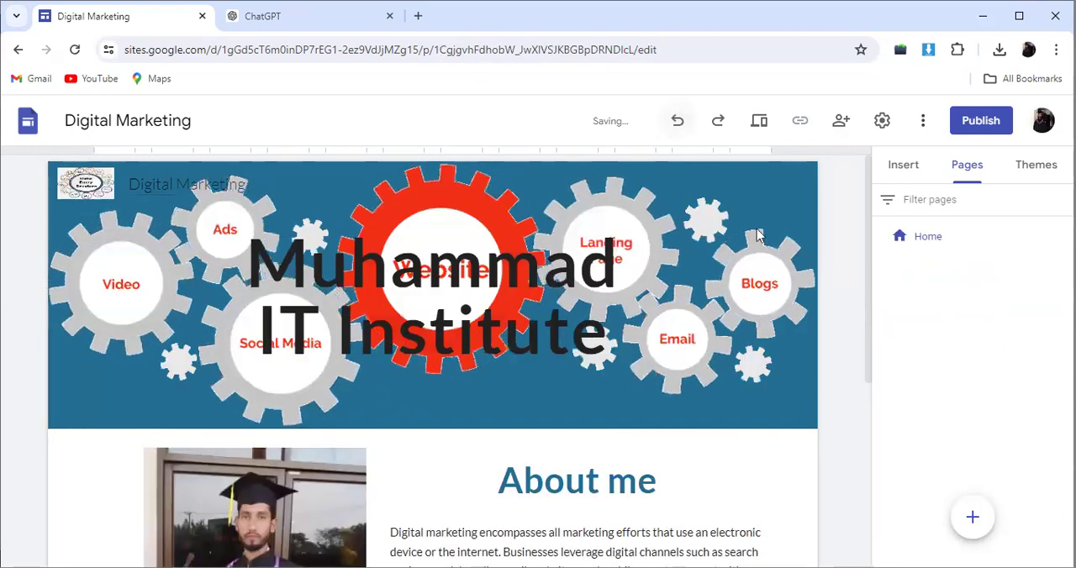